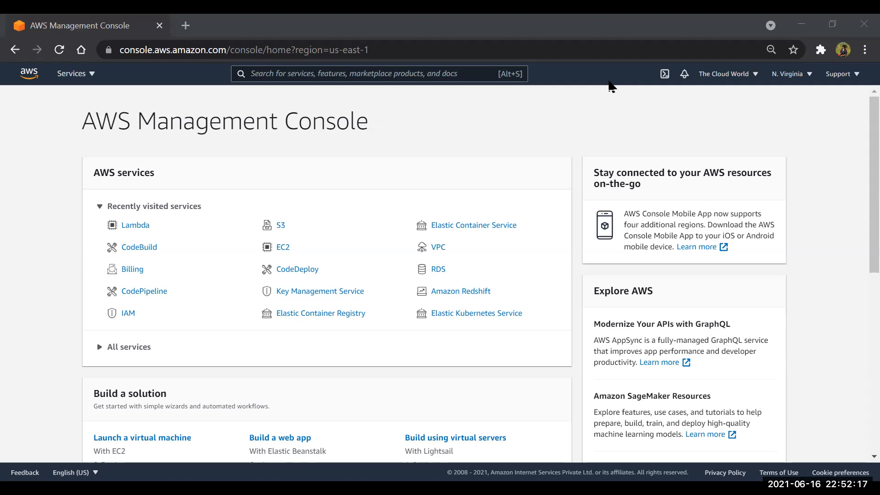
Open the Hello_world Lambda function and highlight the lambda_handler block in its code source.
left_click(144, 230)
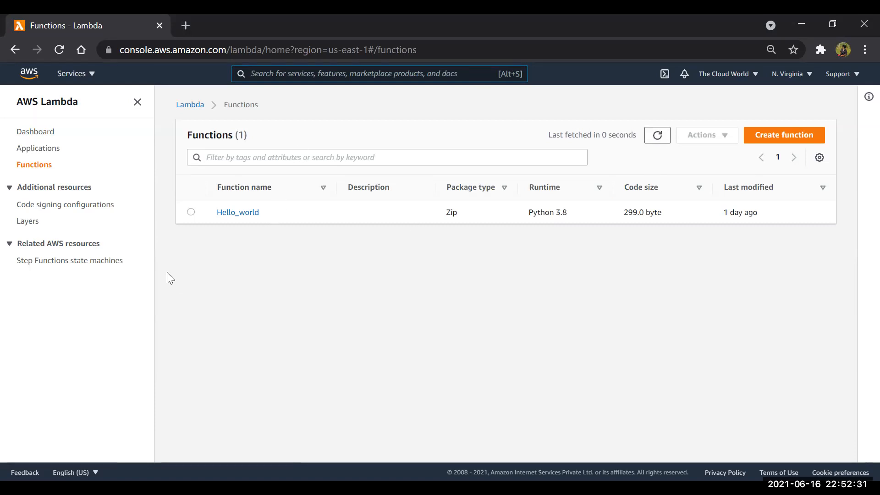
left_click(230, 215)
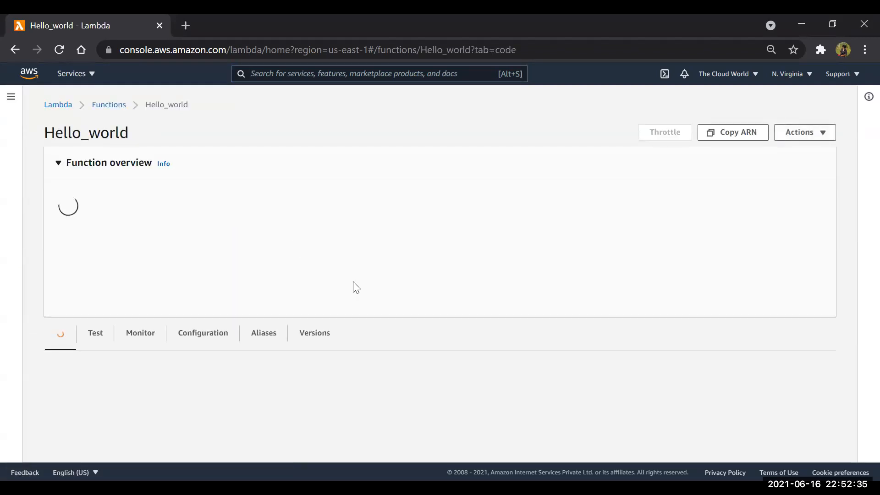
scroll(357, 288, "down", 3)
scroll(353, 287, "down", 1)
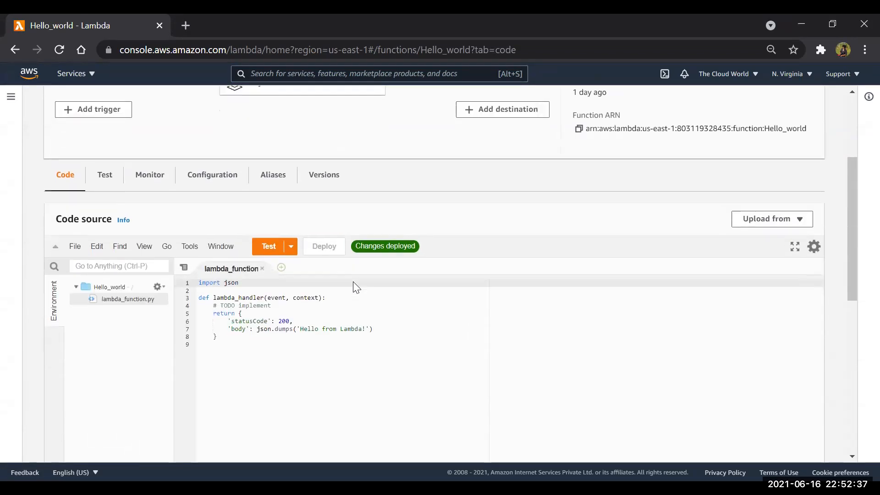
left_click(223, 325)
left_click_drag(222, 324, 198, 281)
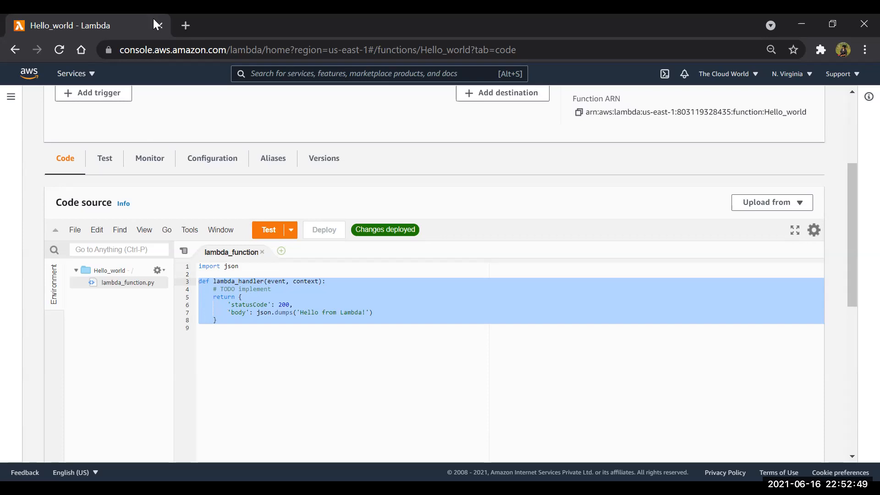
Search the AWS services for codebuild, open CodeBuild in a new browser tab, and clear the search.
left_click(262, 78)
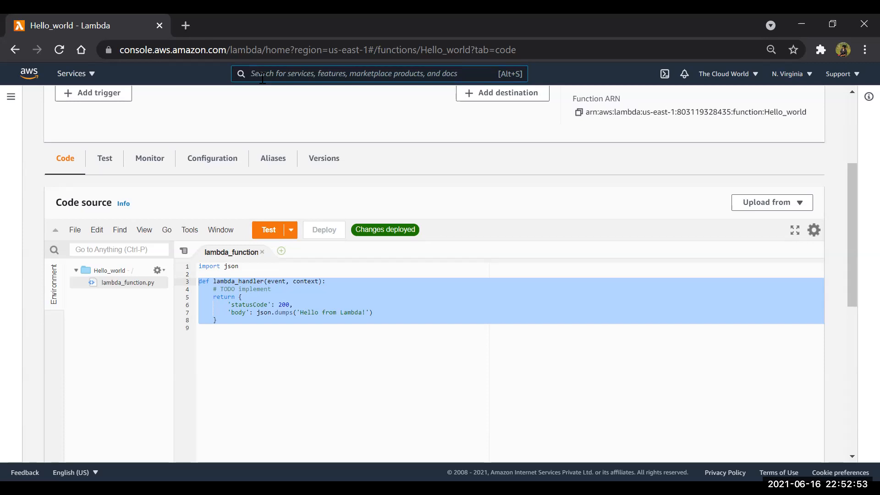
type("ciS")
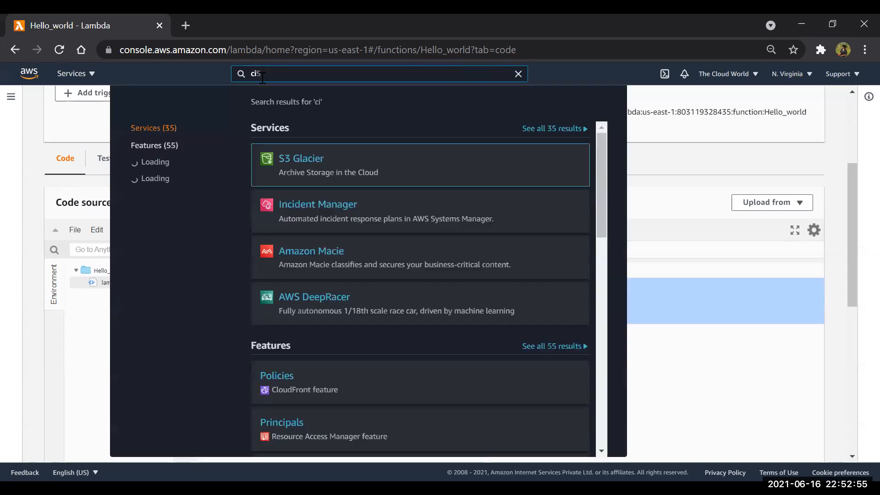
key("BackSpace")
key("BackSpace")
type("odebuild")
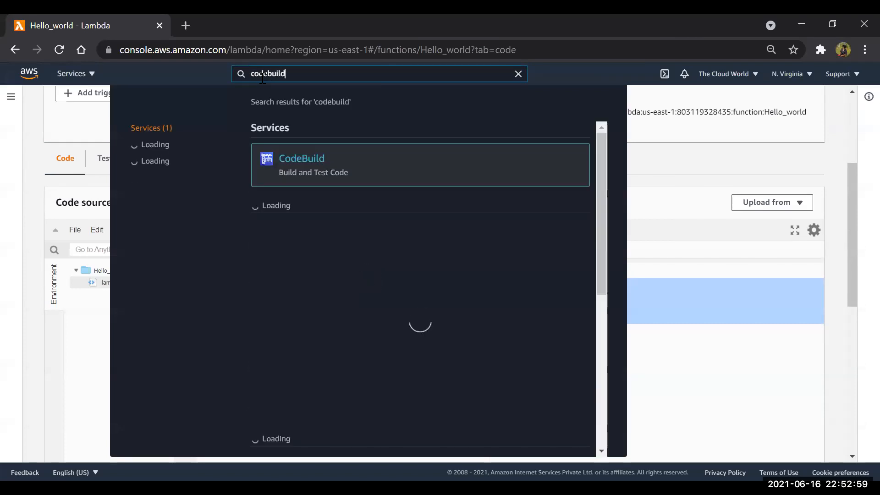
right_click(299, 162)
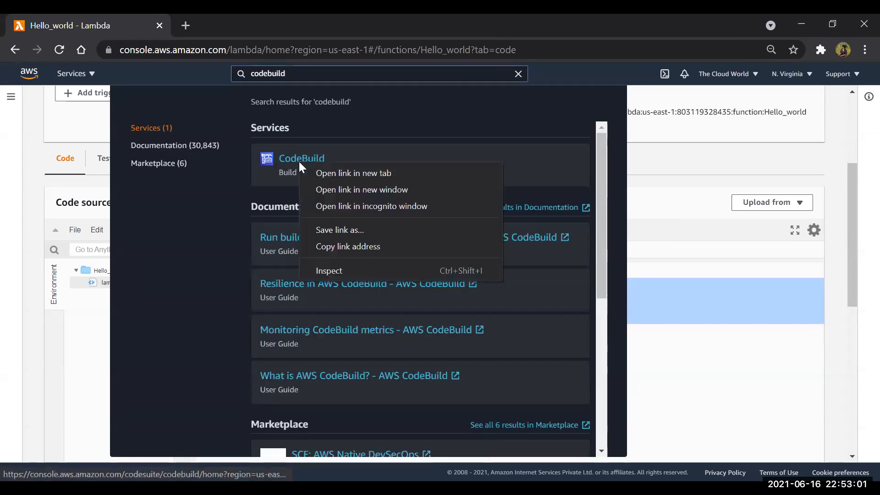
left_click(326, 171)
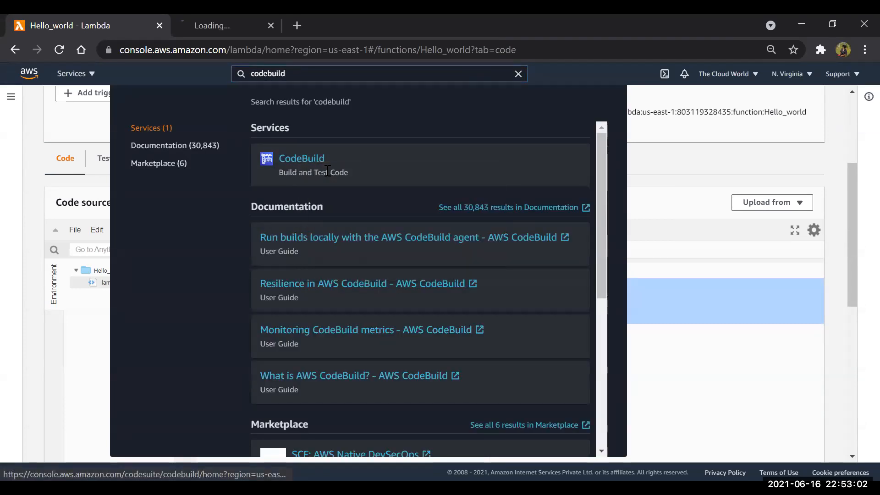
left_click(519, 74)
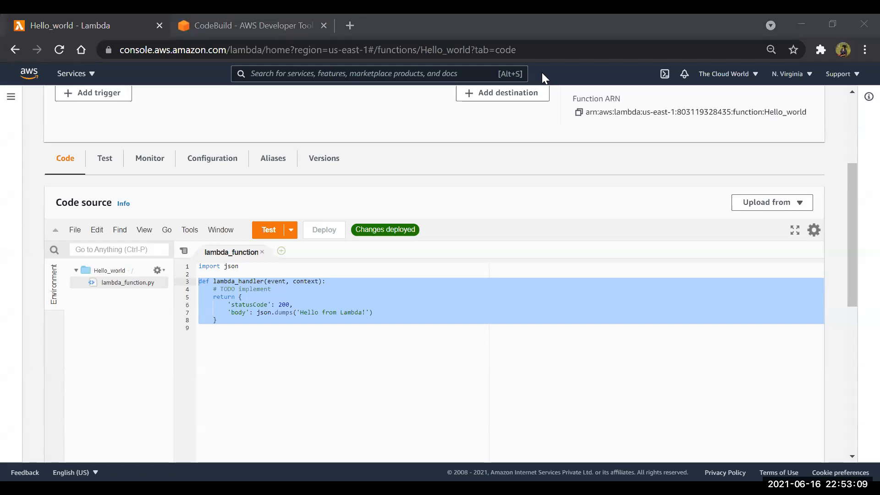
Open GitHub in another browser tab and go to the codebuild-for-lambda repository.
left_click(348, 29)
type("github")
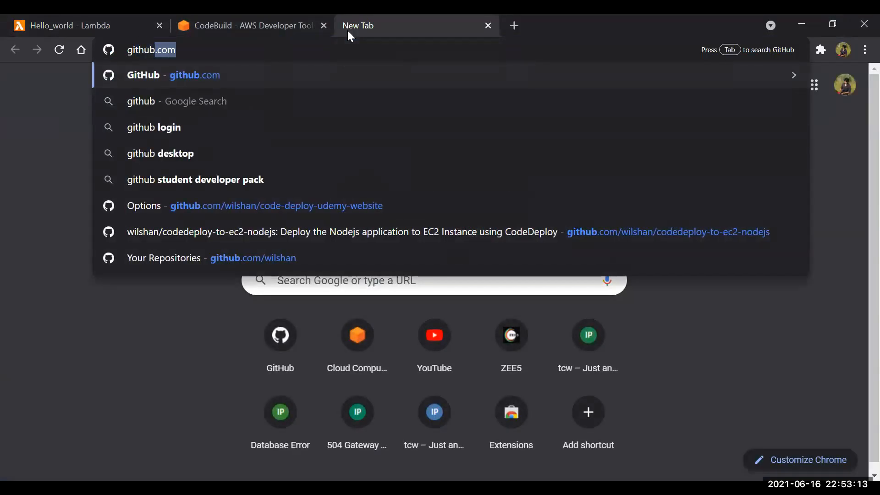
key("Return")
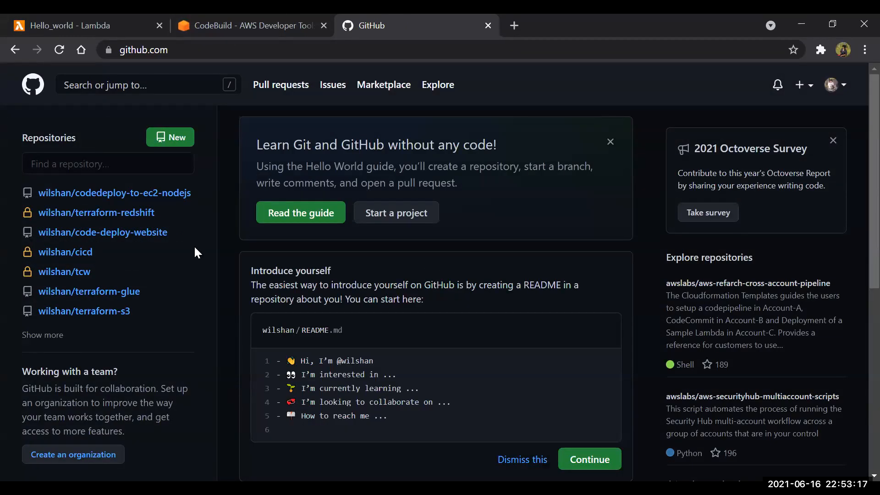
scroll(130, 275, "down", 1)
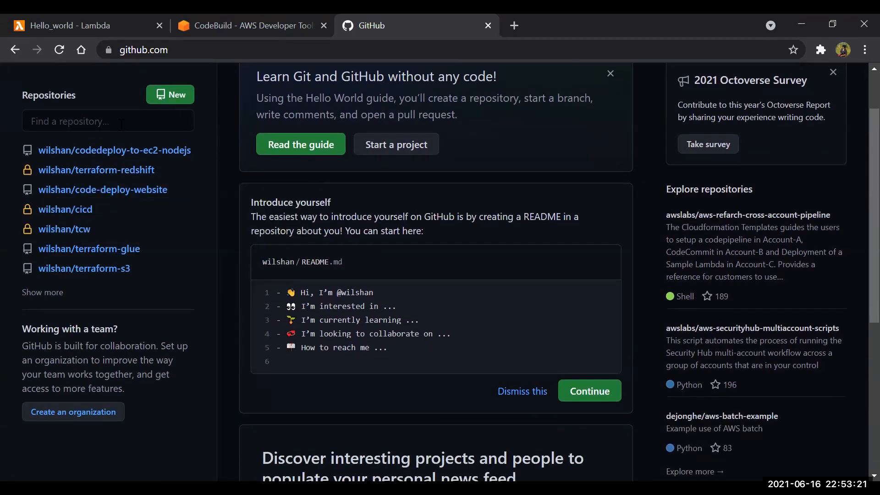
left_click(35, 294)
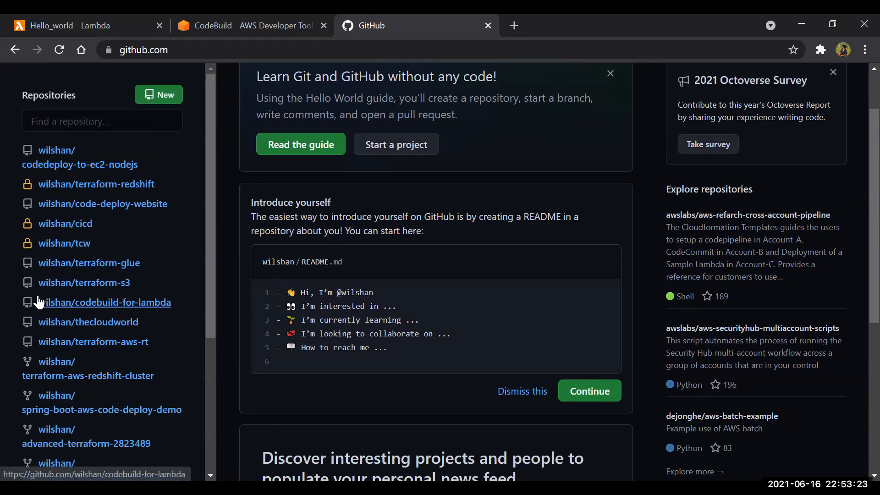
scroll(84, 335, "down", 1)
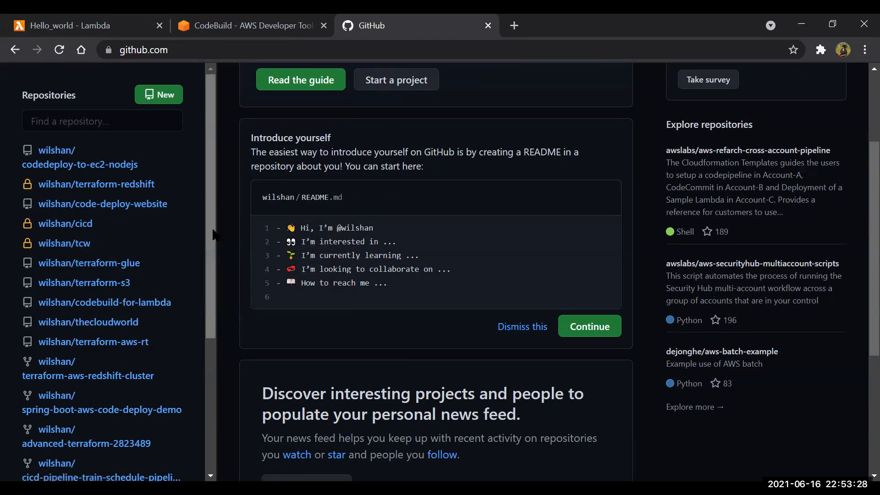
left_click(109, 308)
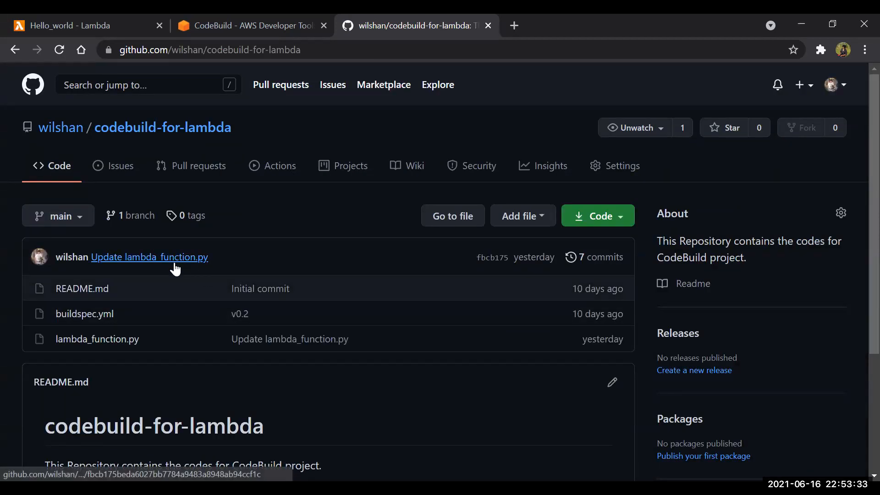
Open lambda_function.py in the repository and compare its code with the Hello_world function's code in Lambda.
left_click(105, 344)
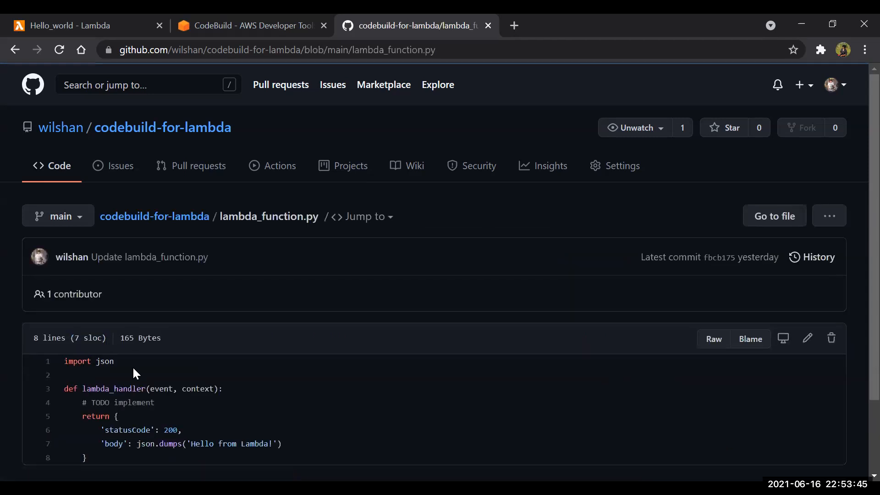
scroll(137, 376, "down", 1)
scroll(146, 394, "down", 2)
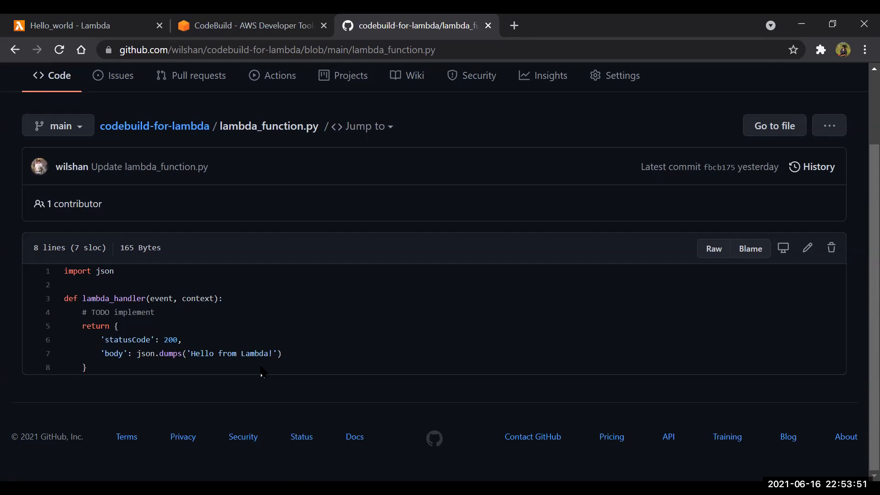
left_click(126, 20)
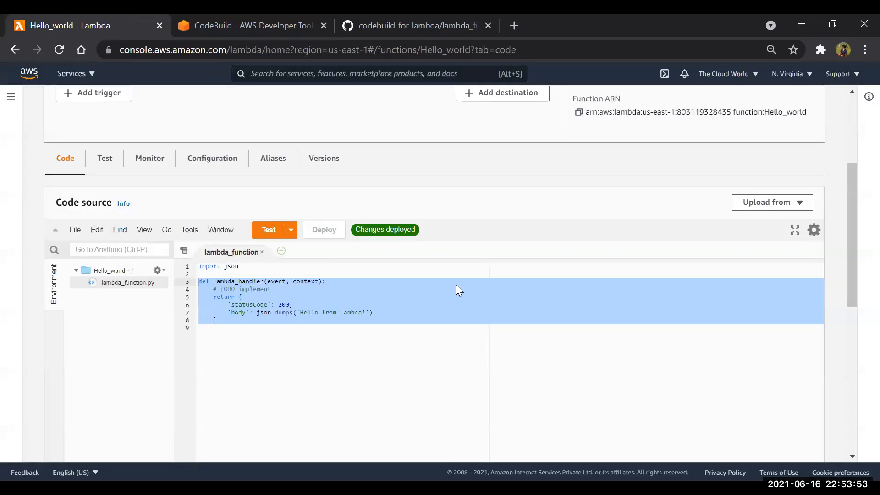
left_click(362, 18)
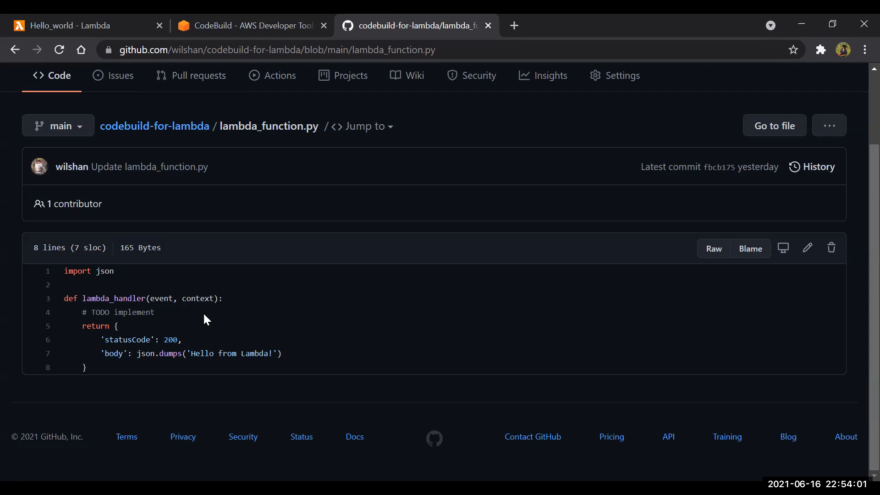
left_click(31, 16)
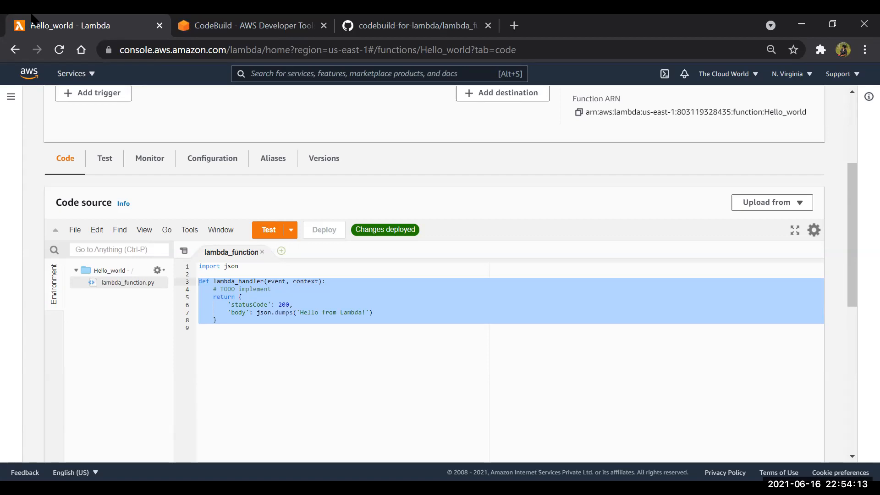
Start a new build project in CodeBuild and name it git_to_lambda.
left_click(232, 21)
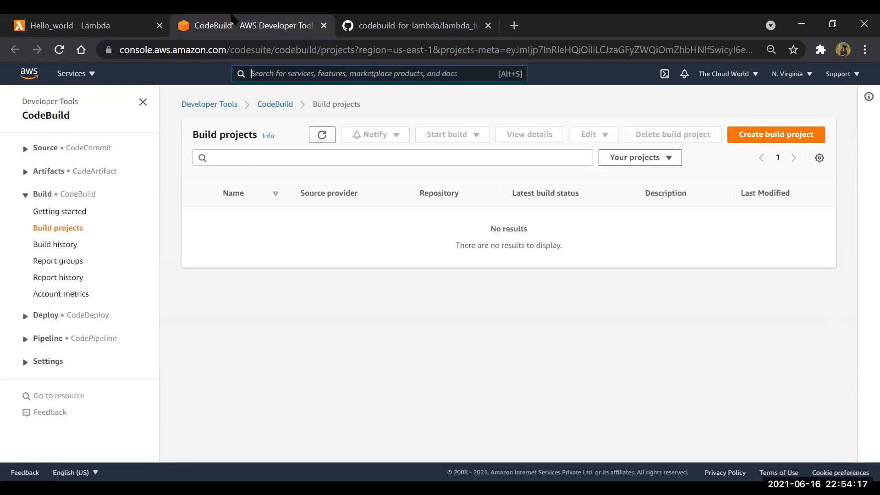
left_click(2, 17)
left_click(233, 20)
left_click(791, 140)
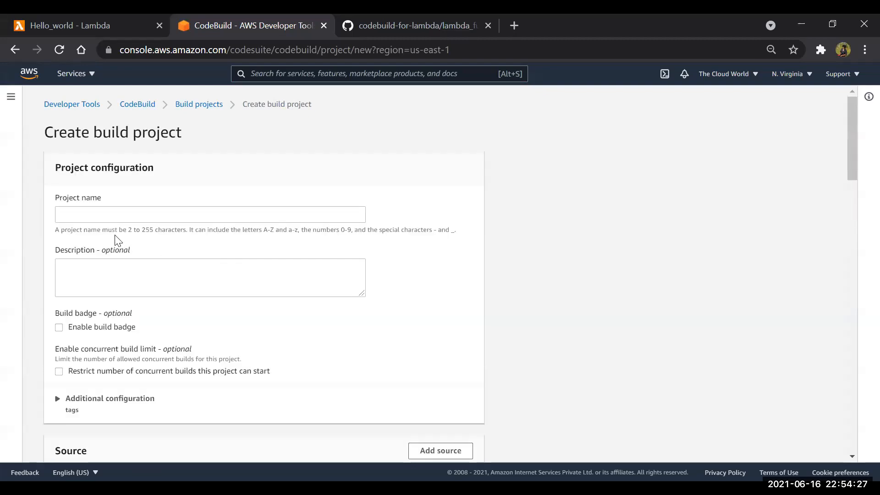
left_click(105, 220)
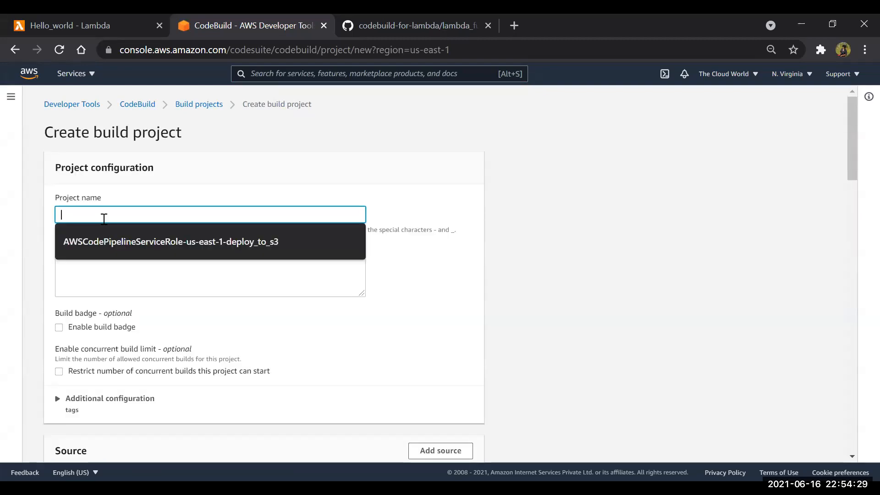
type("git_to_lambda")
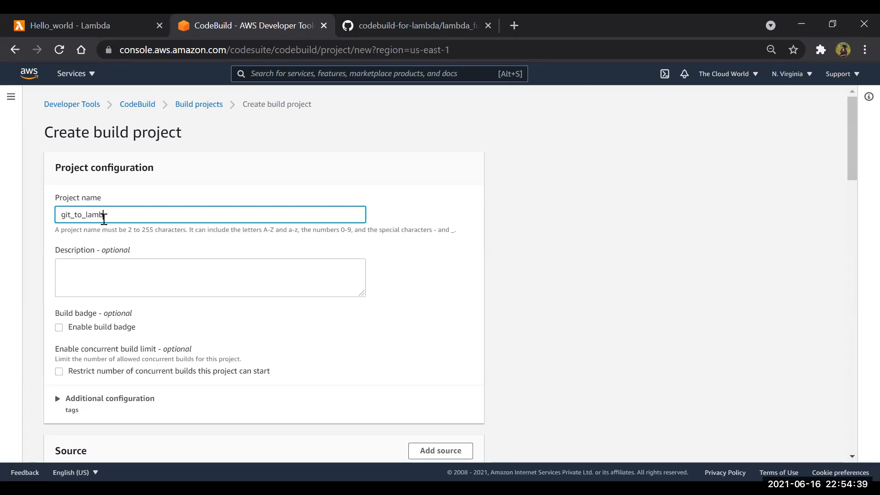
Search for s3, open S3 in a new browser tab, and filter its bucket list by the owner's name.
left_click(409, 73)
type("s3")
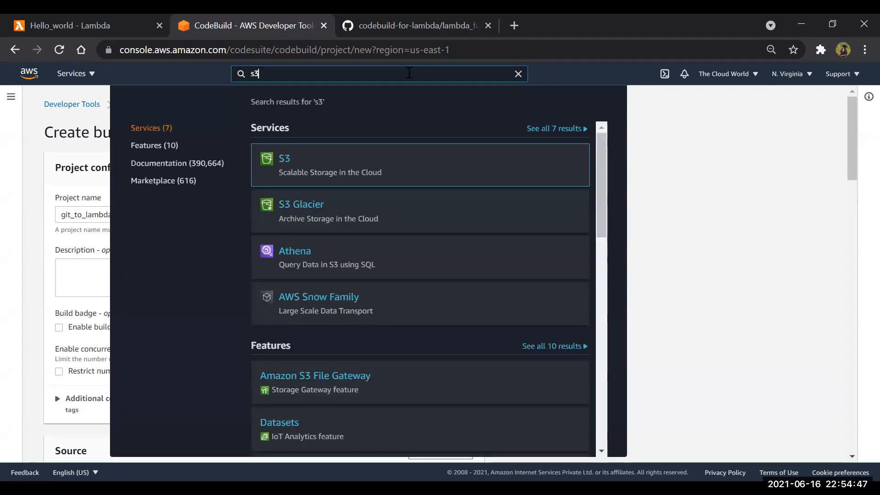
right_click(283, 163)
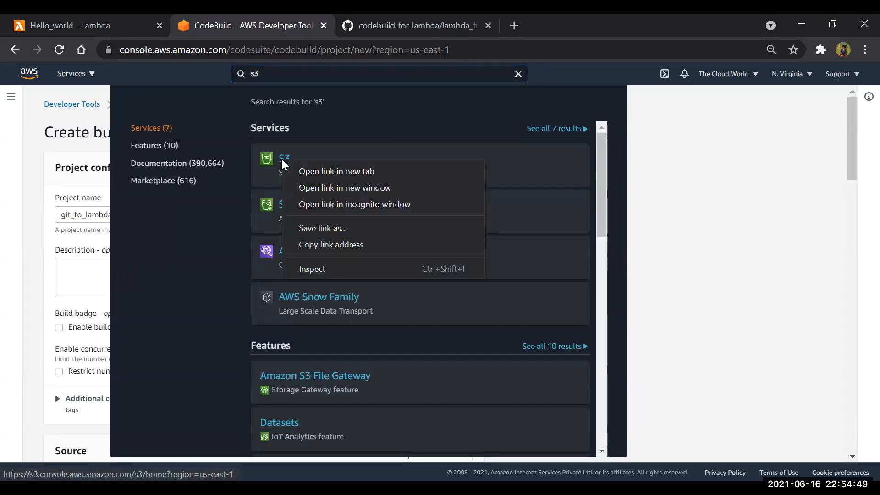
left_click(301, 168)
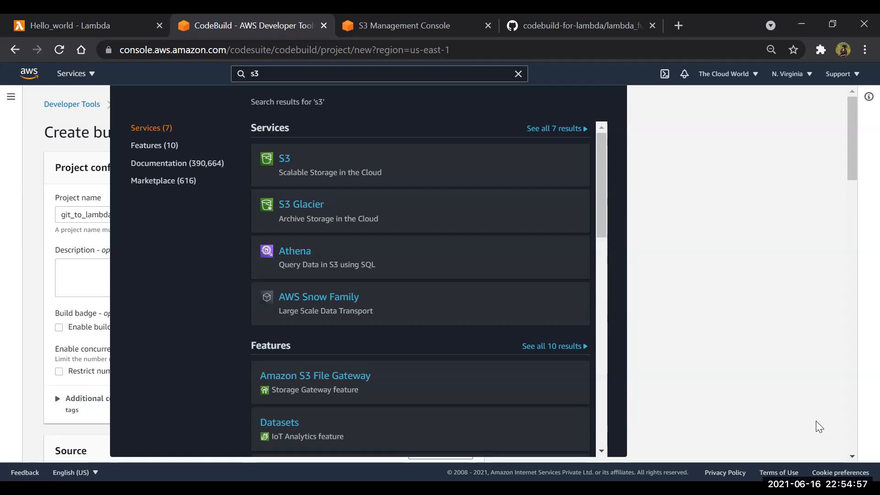
left_click(754, 257)
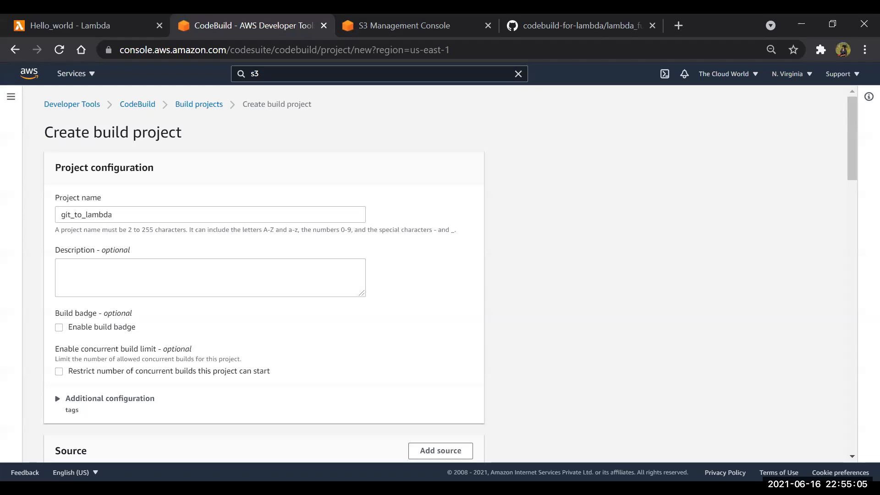
left_click(438, 24)
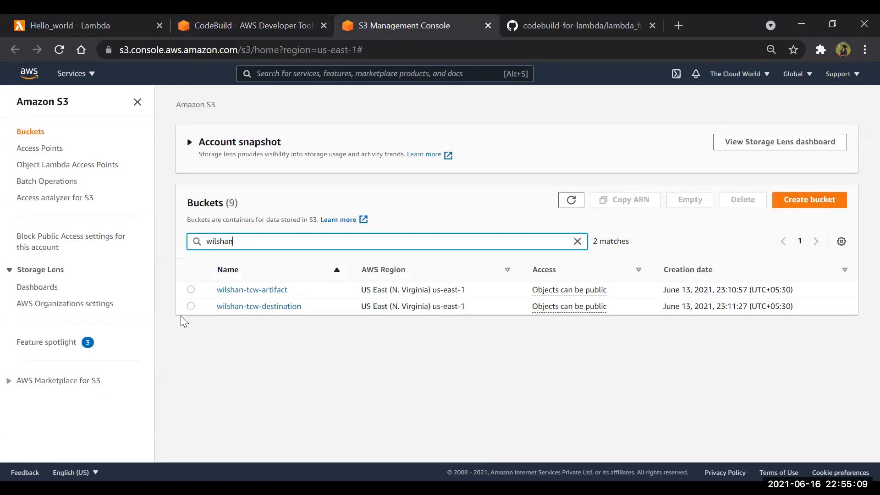
Empty the bucket ending in tcw-artifact, confirming with "permanently delete", and return to the bucket list.
left_click(190, 289)
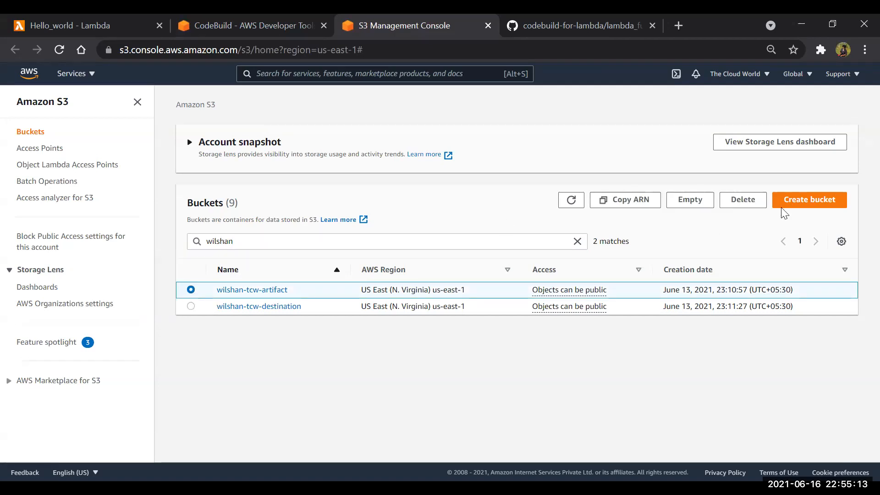
left_click(682, 203)
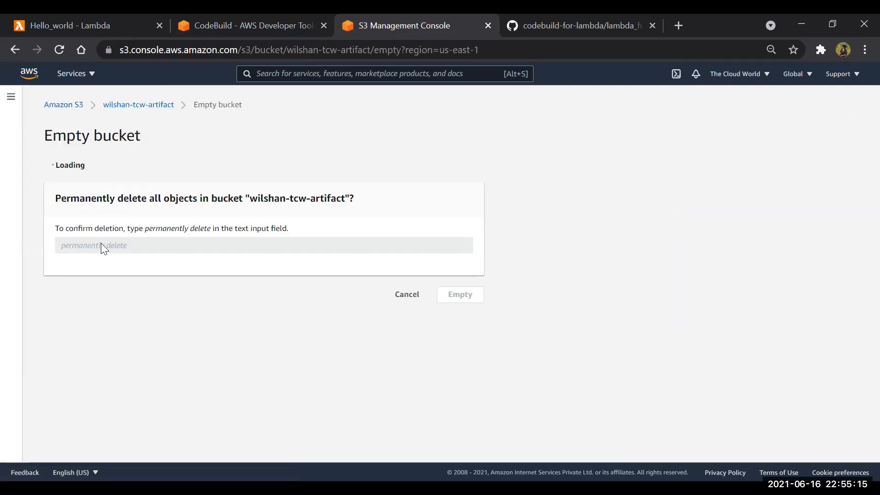
type("p")
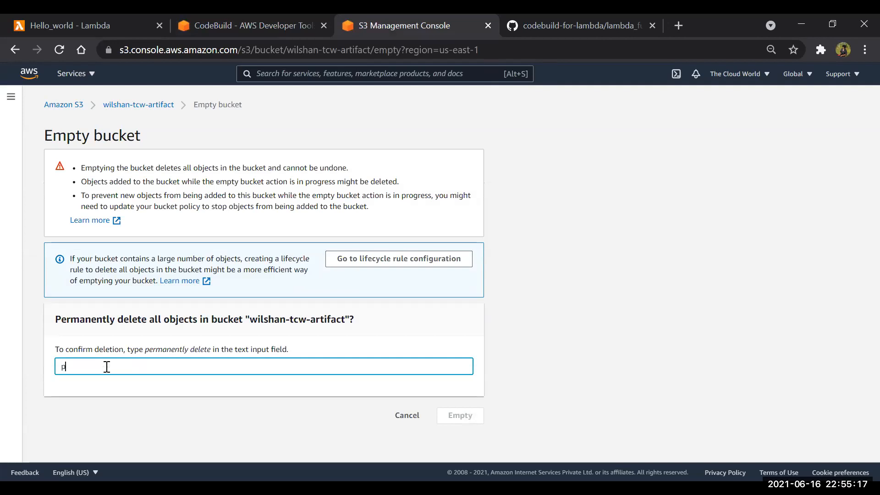
type("ermanently delete")
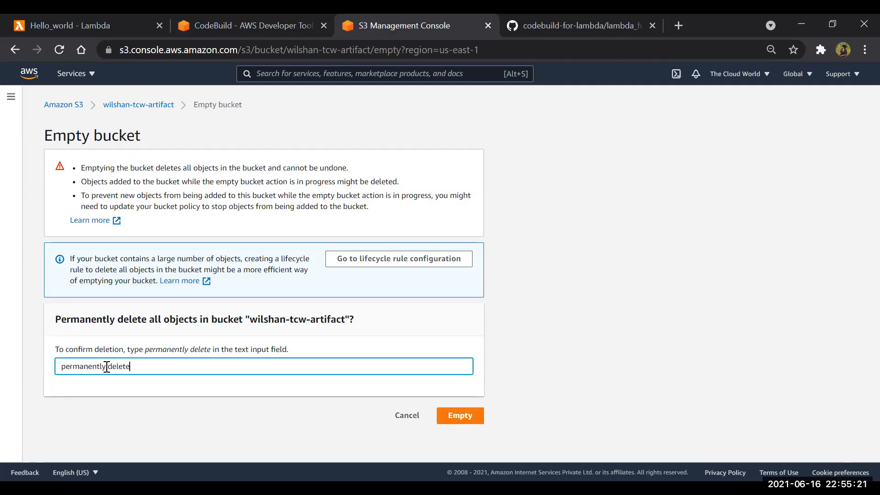
left_click(462, 415)
left_click(838, 152)
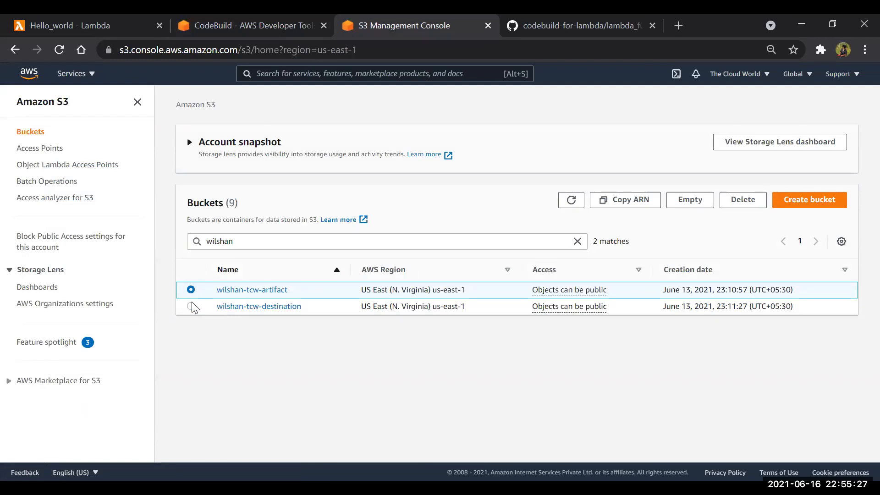
Empty the bucket ending in tcw-destination, confirming with "permanently delete", and return to the bucket list.
left_click(191, 306)
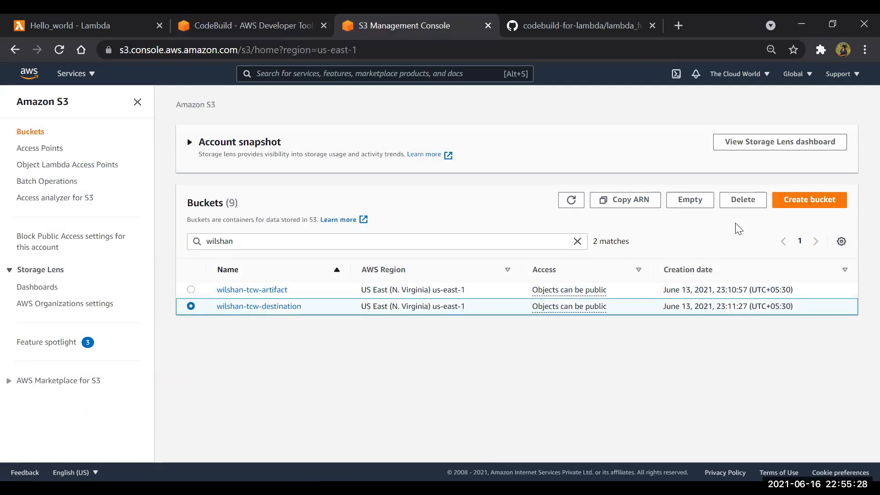
left_click(690, 199)
left_click(135, 366)
type("permanently delete")
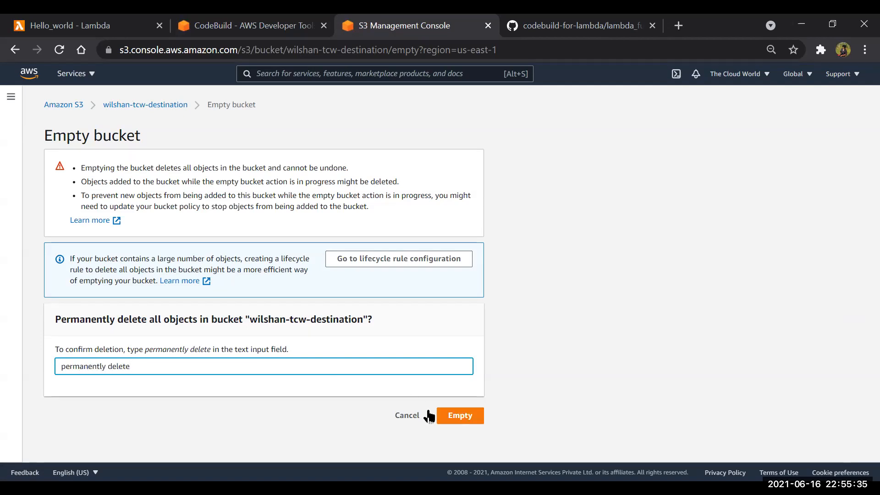
left_click(453, 420)
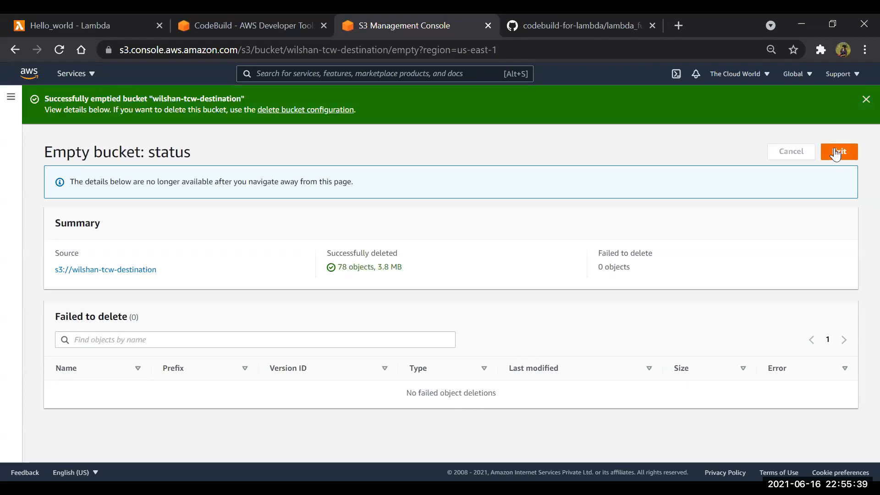
left_click(836, 154)
Check the object lists of the buckets ending in tcw-artifact and tcw-destination, returning to the bucket list after each.
left_click(236, 291)
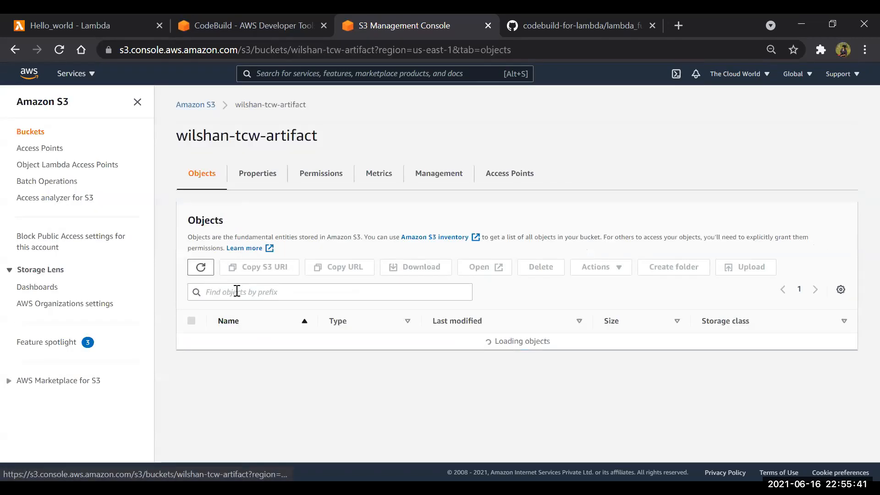
left_click(193, 105)
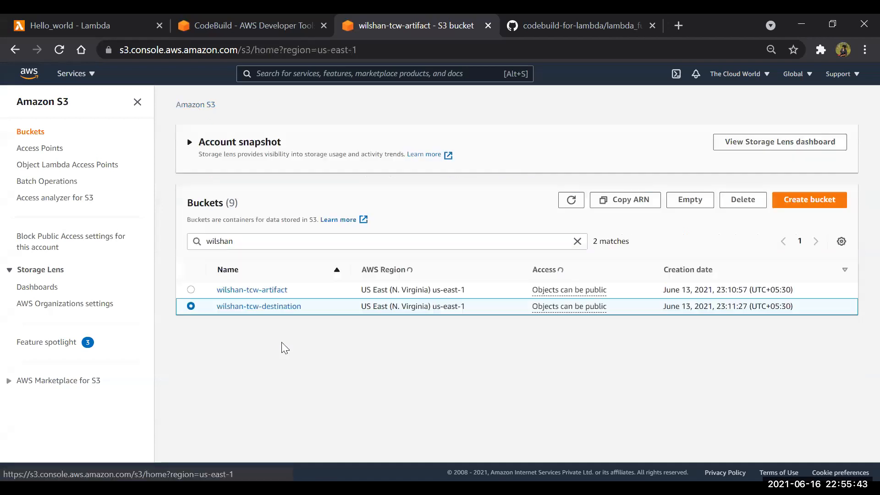
left_click(256, 290)
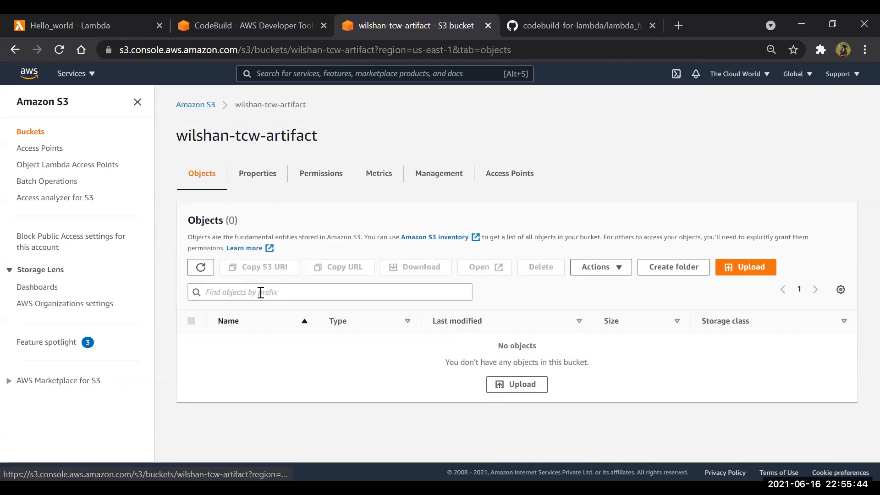
left_click(201, 106)
left_click(249, 306)
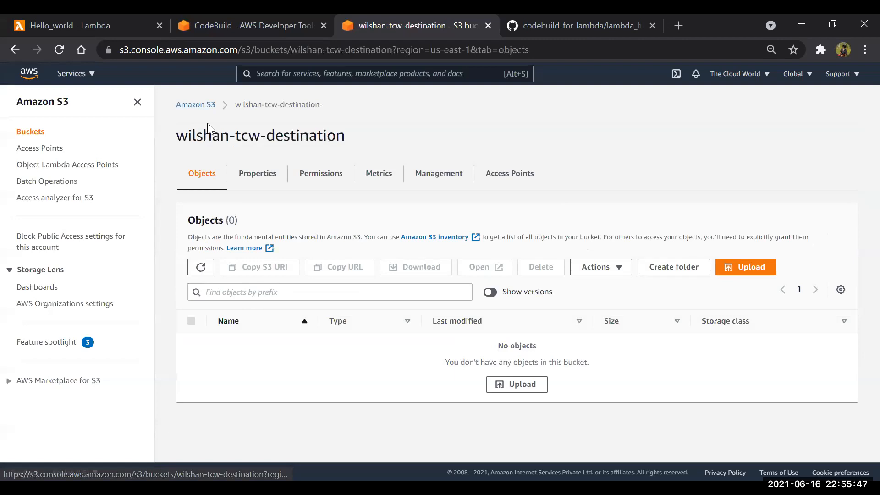
left_click(199, 104)
left_click(213, 306)
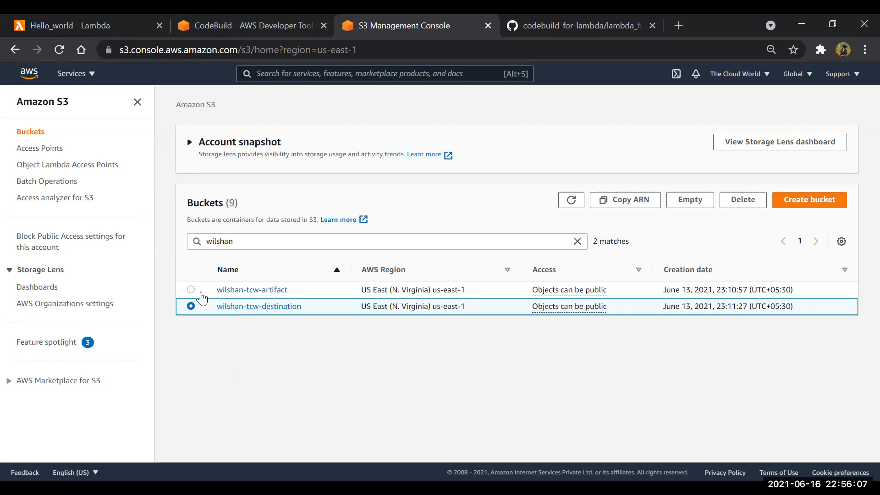
left_click(191, 289)
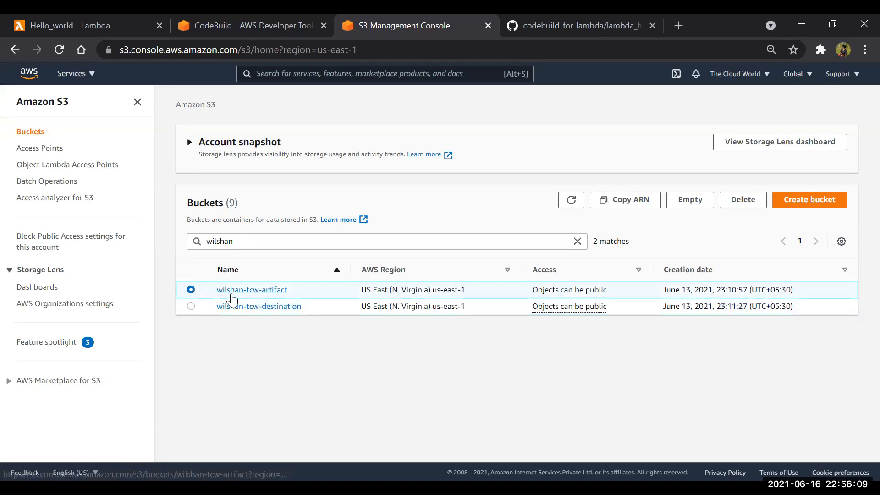
Return to the CodeBuild project form and copy the project name git_to_lambda into the description.
left_click(545, 18)
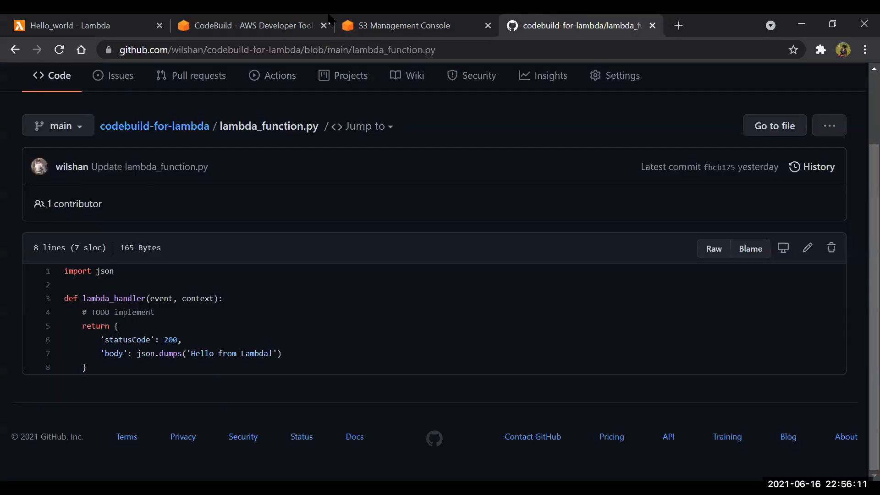
left_click(319, 19)
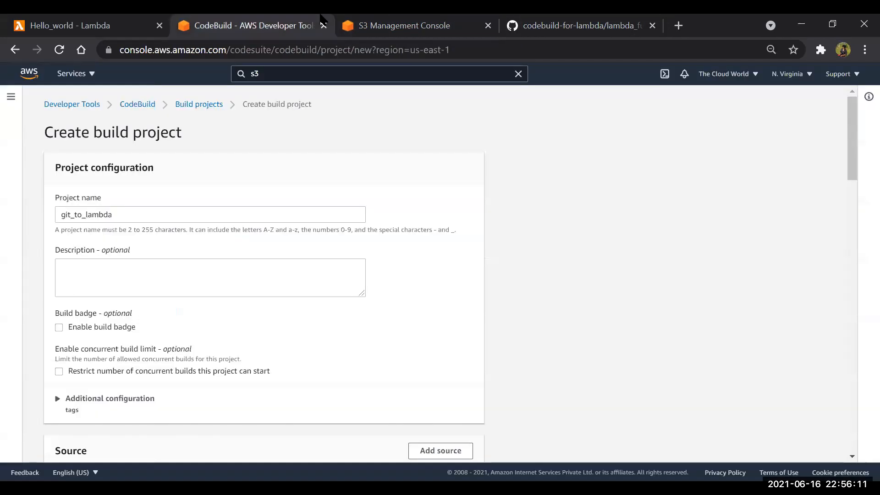
double_click(128, 213)
key("ctrl+c")
left_click(75, 294)
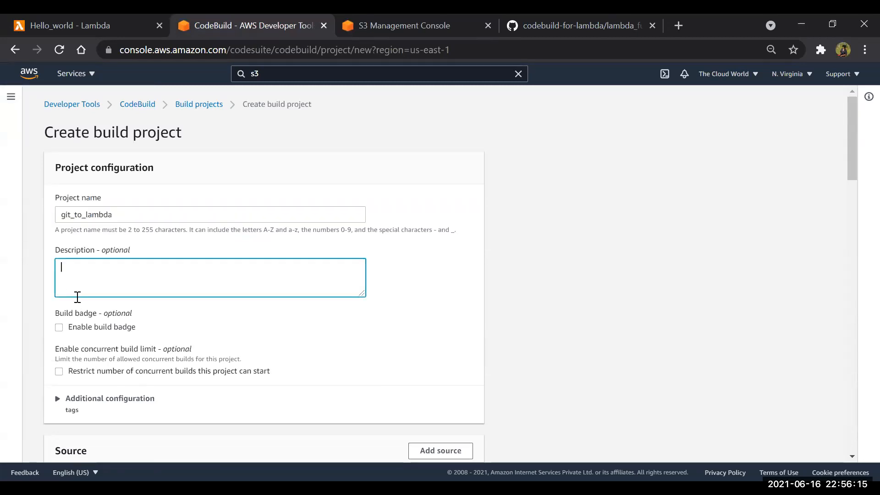
key("ctrl+v")
Add a tag with key Name and value Code in the build project's additional configuration.
scroll(77, 297, "down", 2)
scroll(77, 297, "down", 1)
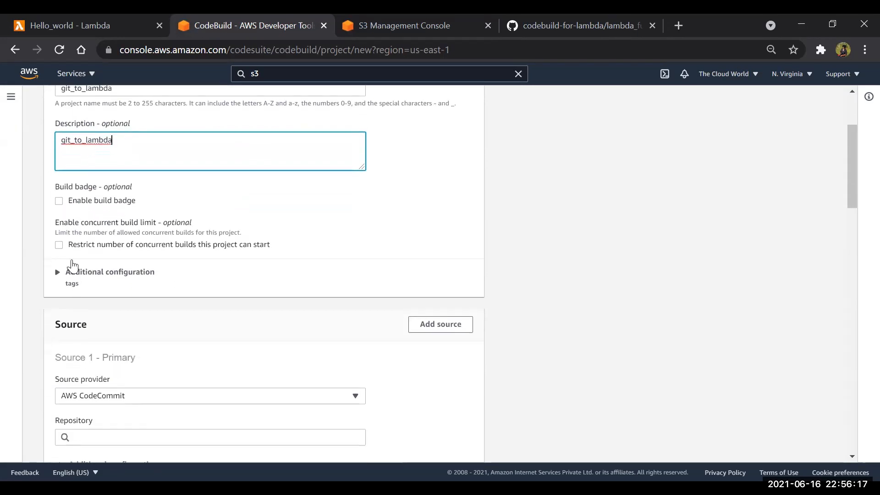
left_click(60, 272)
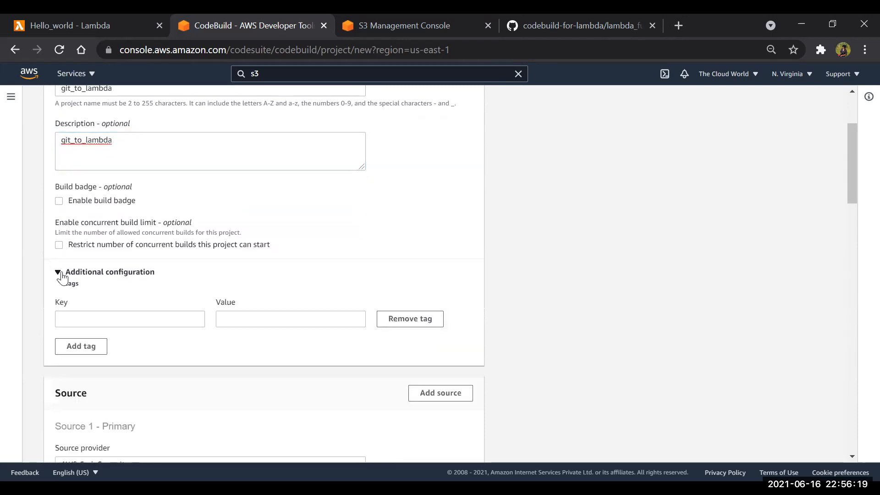
scroll(62, 277, "down", 4)
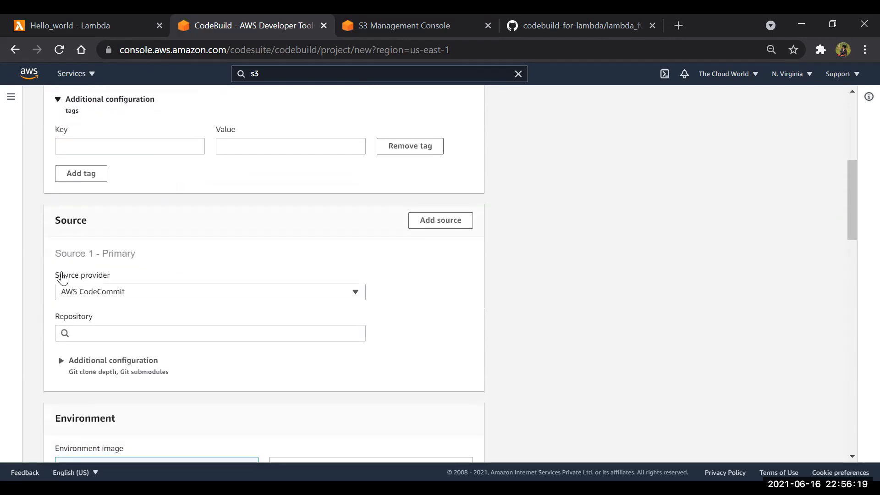
left_click(81, 143)
type("Name")
key("Tab")
type("Code")
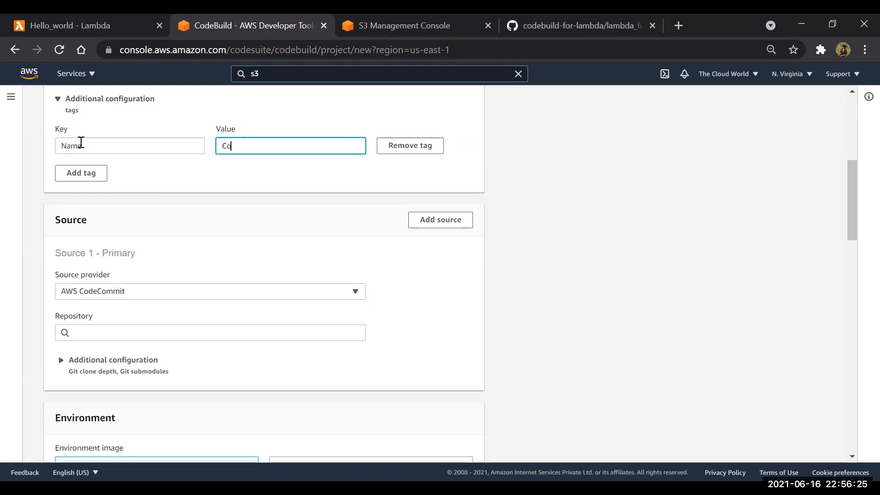
Set the primary source provider to GitHub and choose the codebuild-for-lambda repository from the connected GitHub account.
left_click(102, 294)
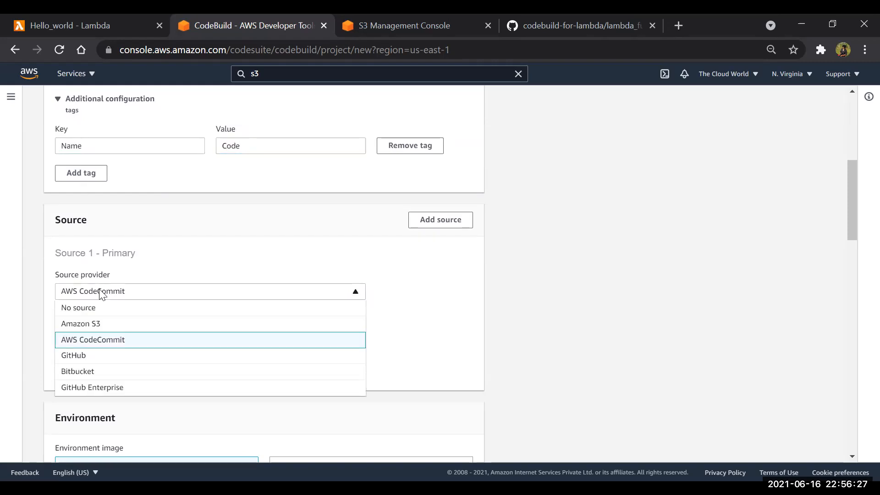
left_click(91, 360)
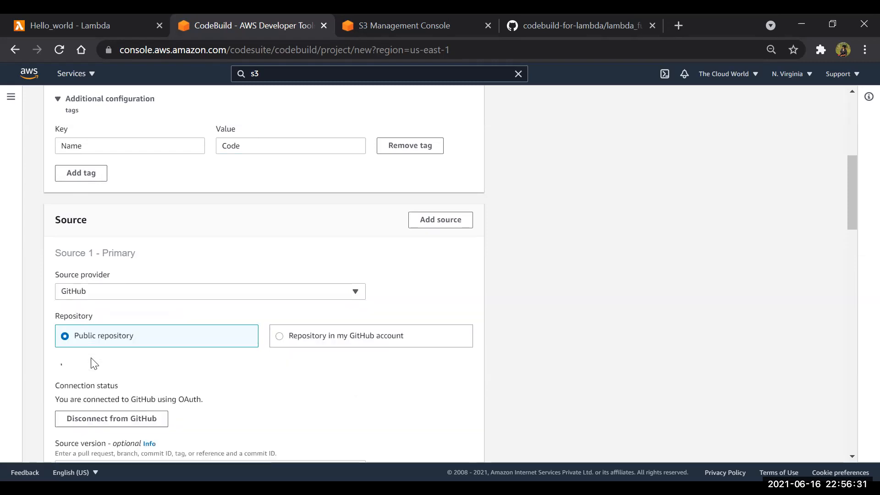
scroll(91, 358, "down", 2)
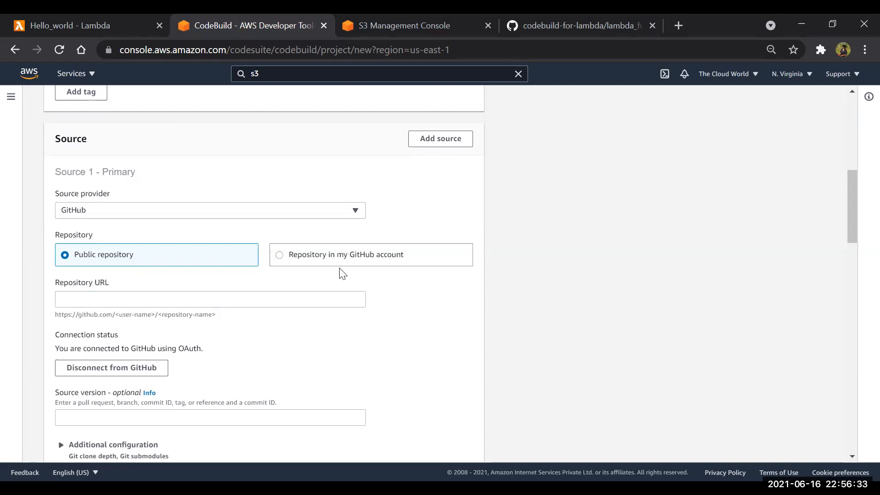
left_click(280, 256)
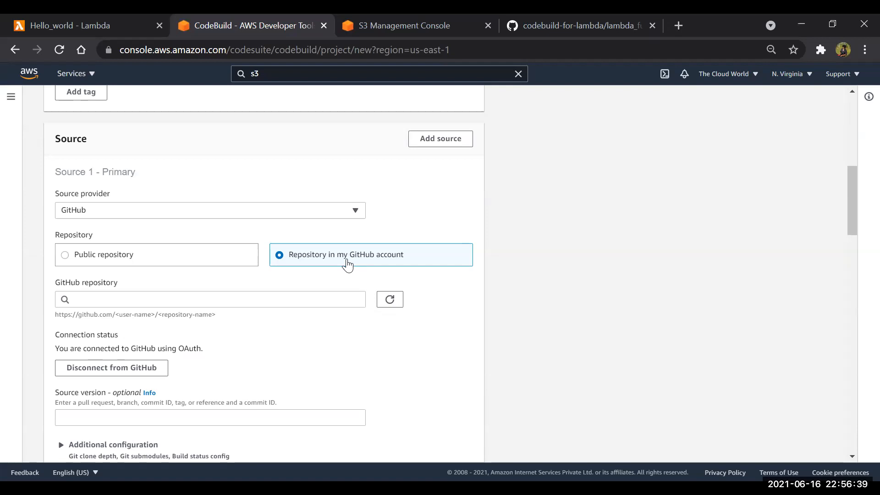
left_click(148, 299)
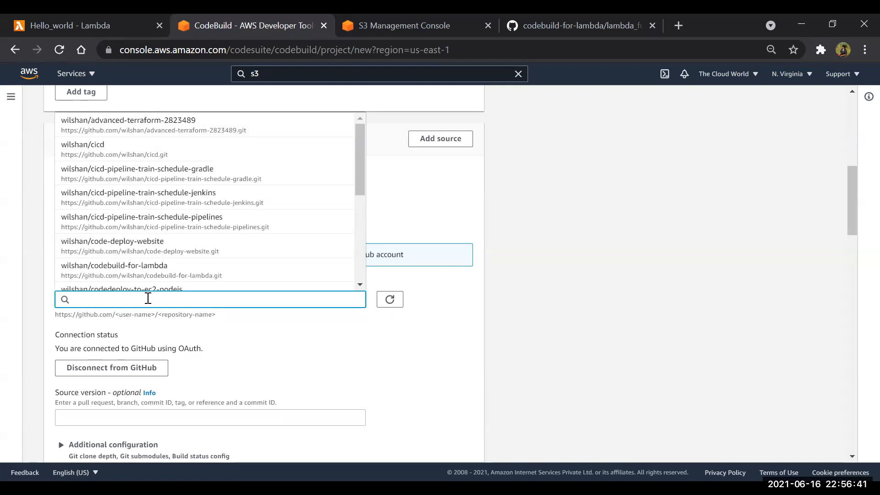
scroll(110, 195, "down", 3)
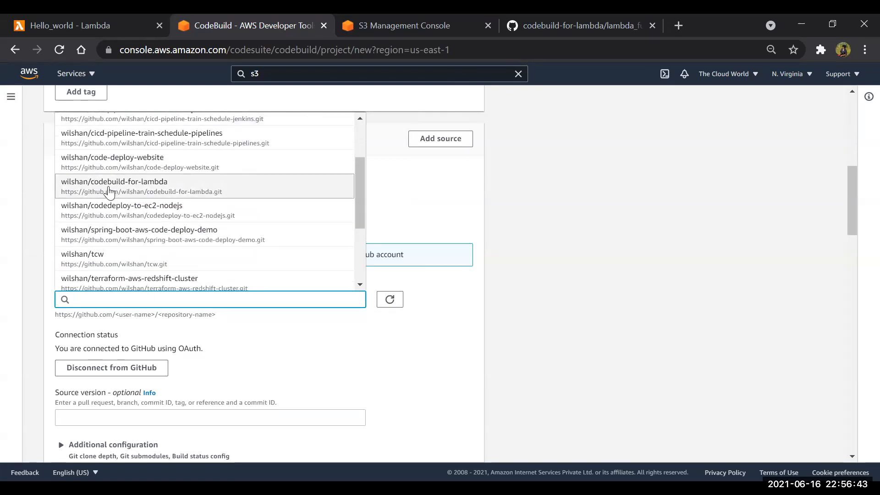
left_click(109, 191)
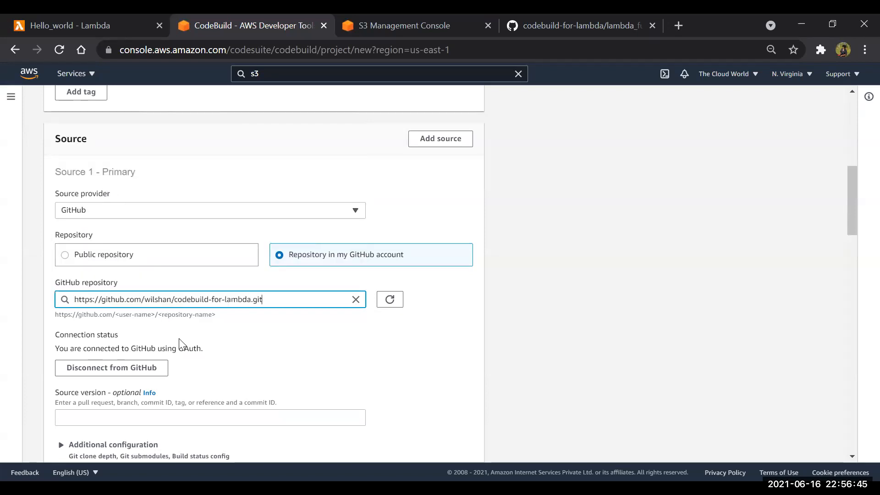
left_click(253, 344)
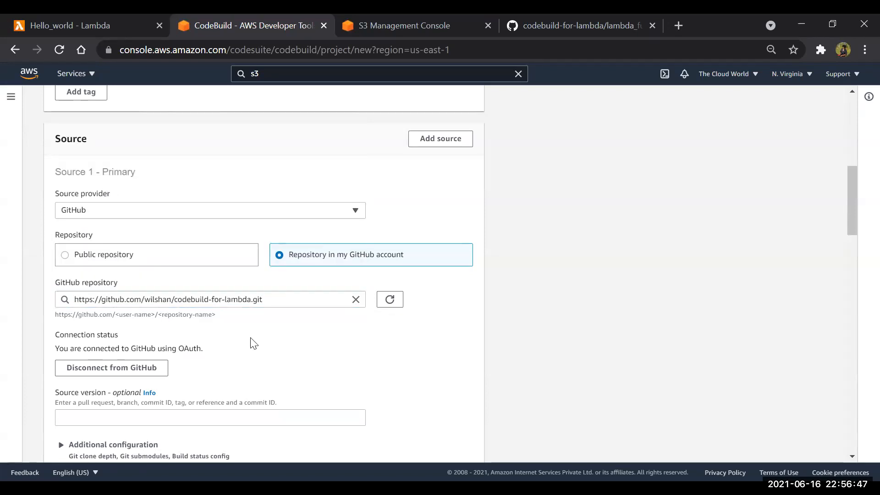
Review lambda_function.py on GitHub, then examine the project's optional source version, additional source configuration and webhook settings in CodeBuild.
left_click(522, 20)
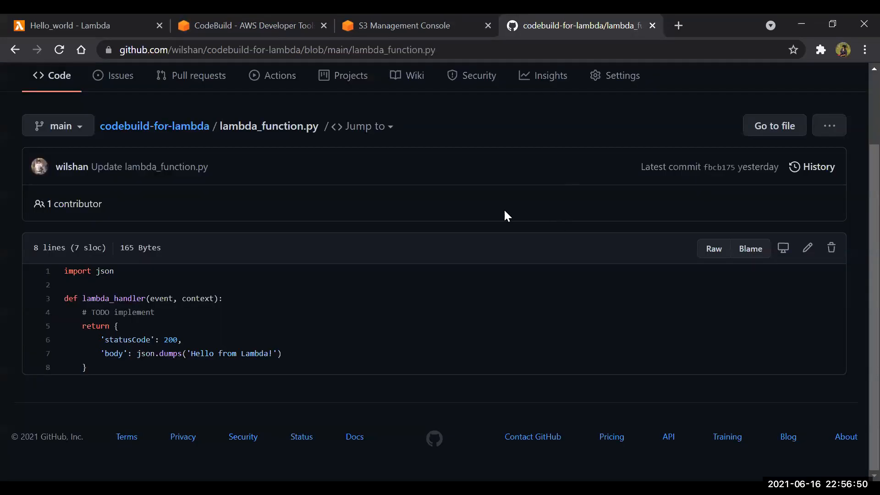
left_click(211, 21)
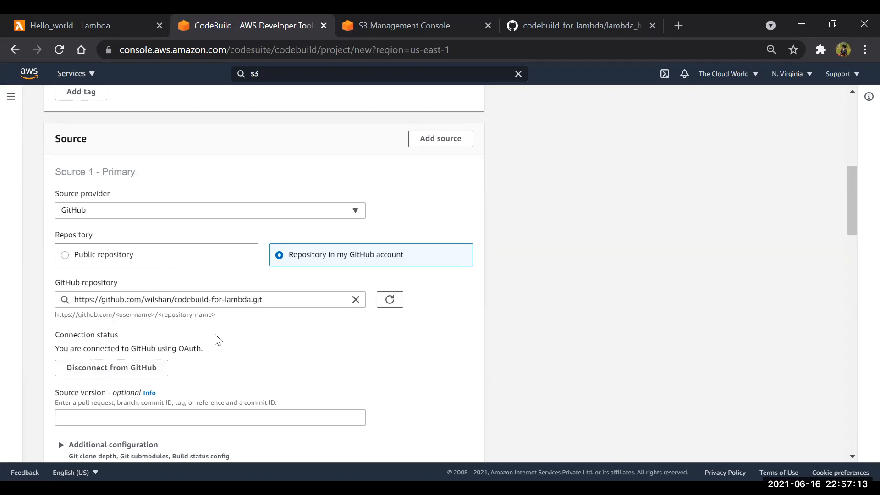
scroll(215, 334, "down", 3)
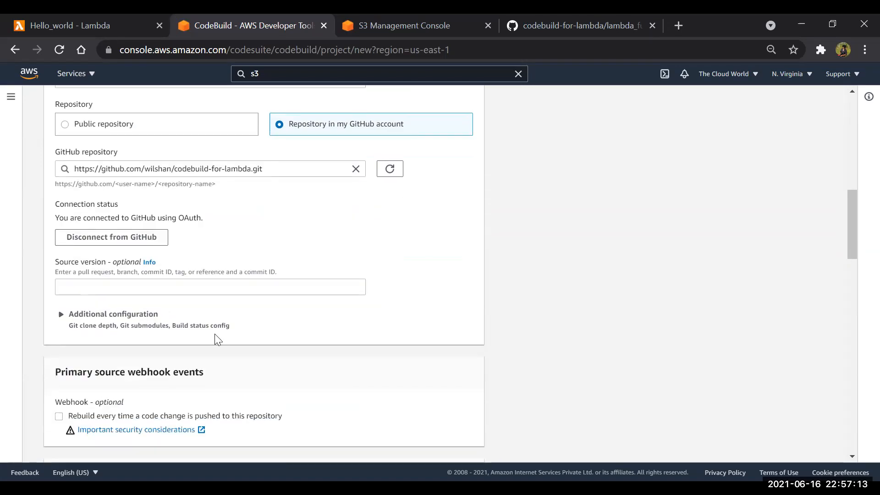
left_click(97, 289)
scroll(96, 290, "down", 1)
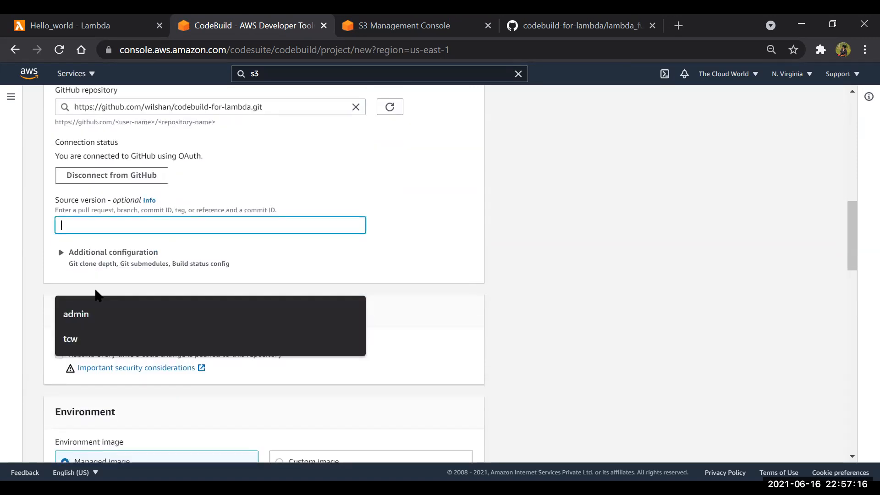
left_click(407, 216)
scroll(220, 209, "down", 2)
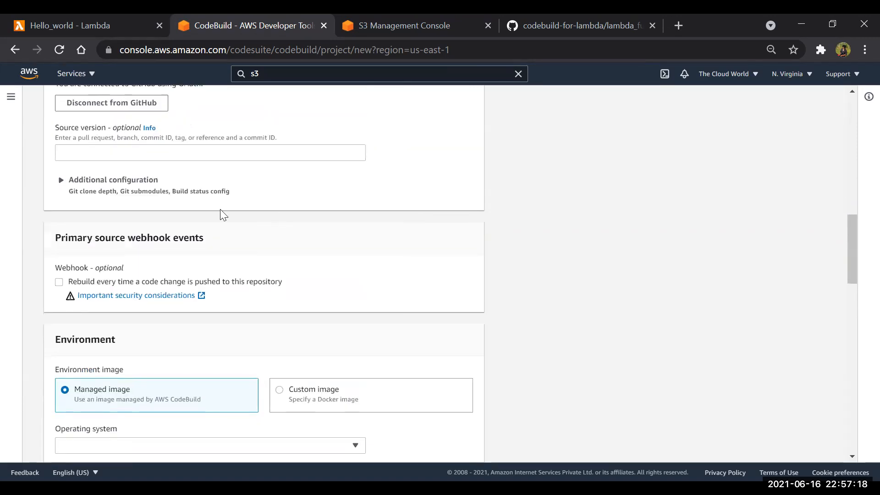
left_click(61, 181)
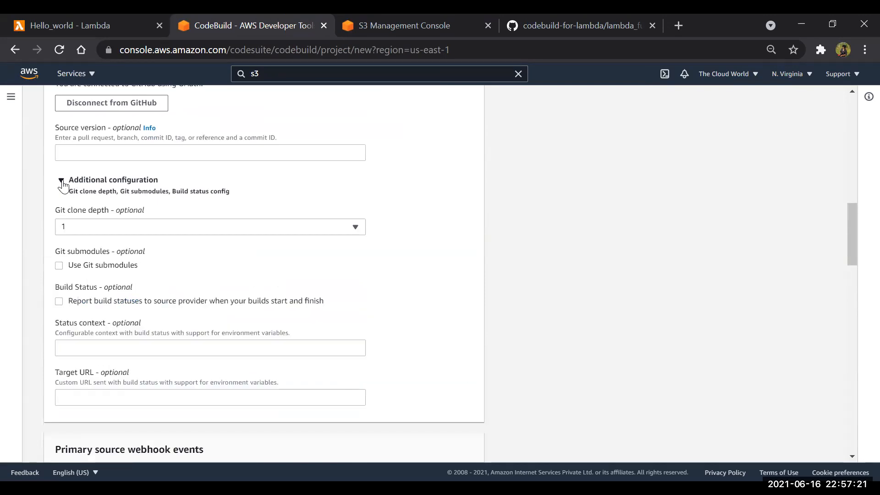
left_click(61, 180)
scroll(62, 192, "down", 2)
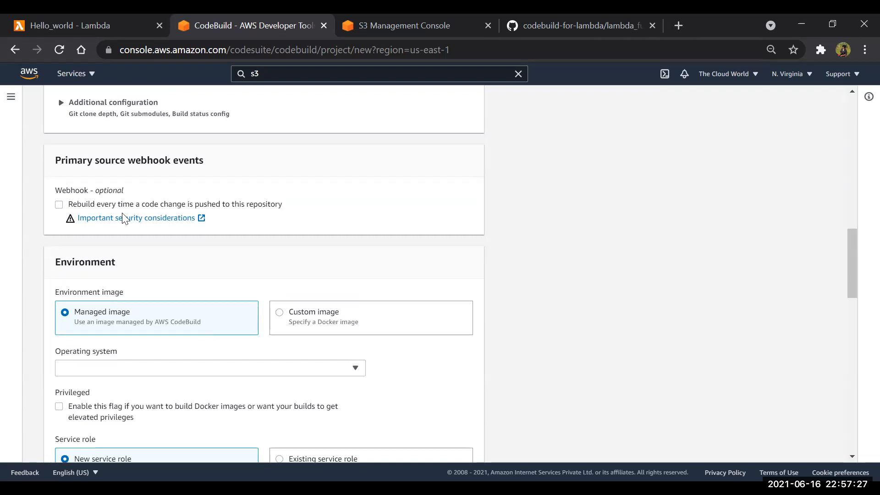
Set the managed environment image to Amazon Linux 2, the Standard runtime and aws/codebuild/amazonlinux2-x86_64-standard:3.0.
scroll(150, 284, "down", 2)
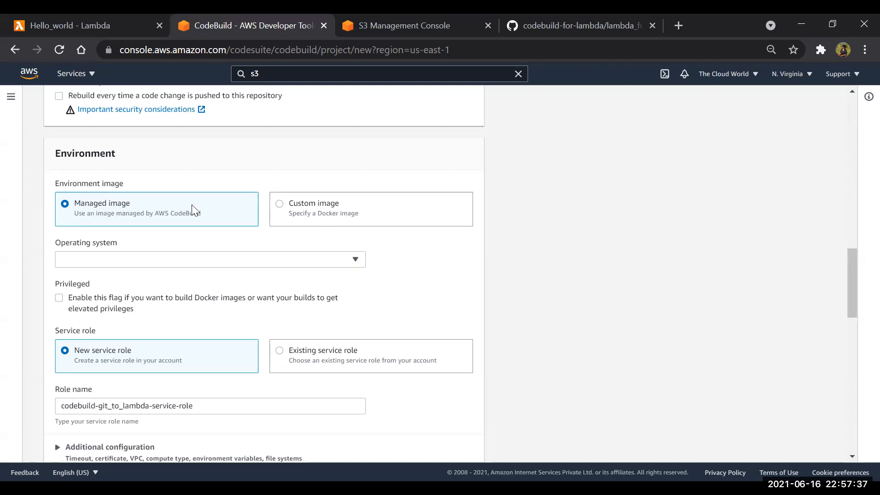
left_click(142, 260)
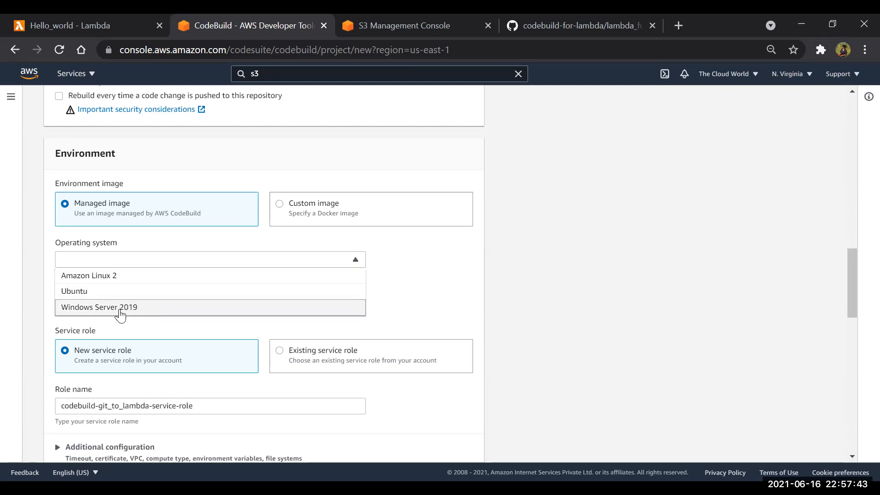
left_click(105, 276)
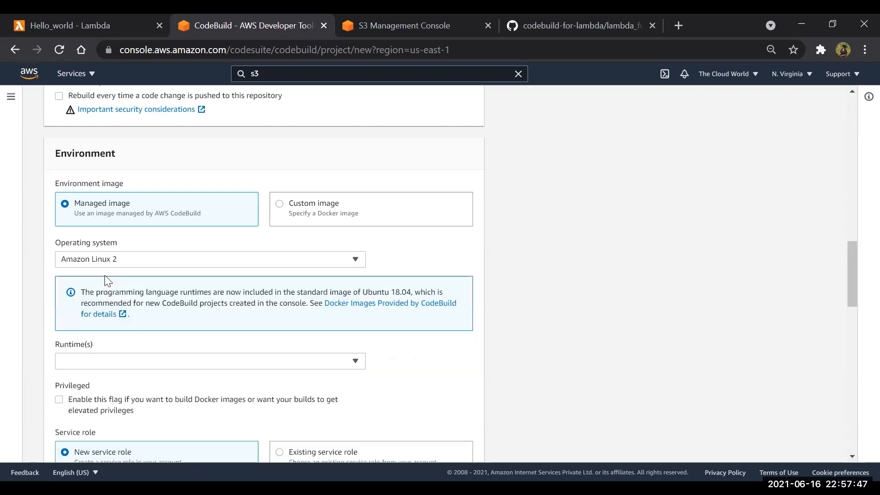
scroll(105, 265, "down", 2)
left_click(108, 261)
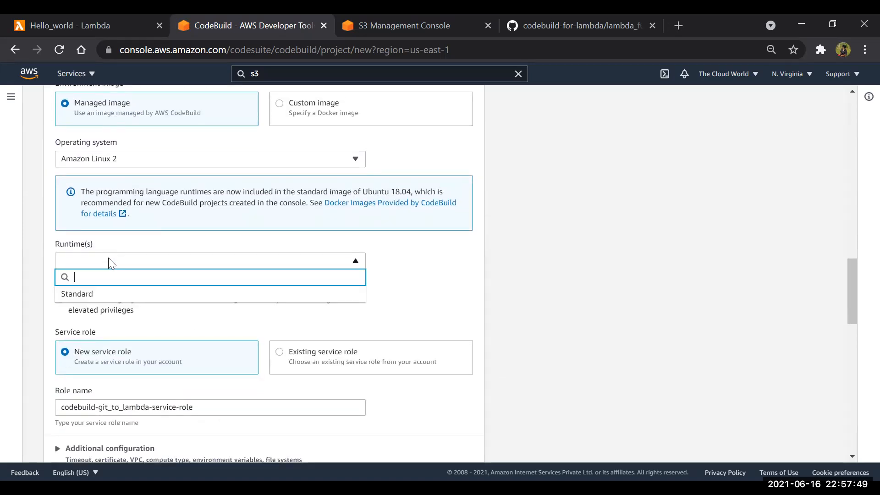
left_click(109, 295)
scroll(109, 297, "down", 2)
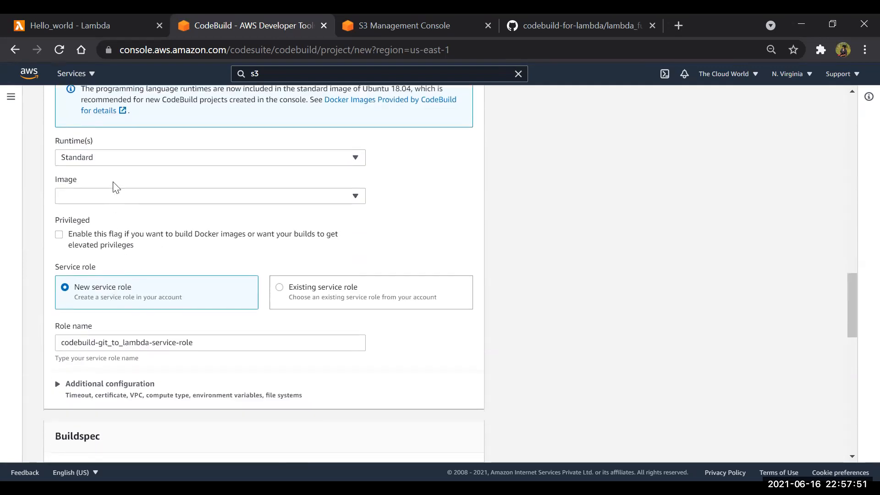
left_click(116, 196)
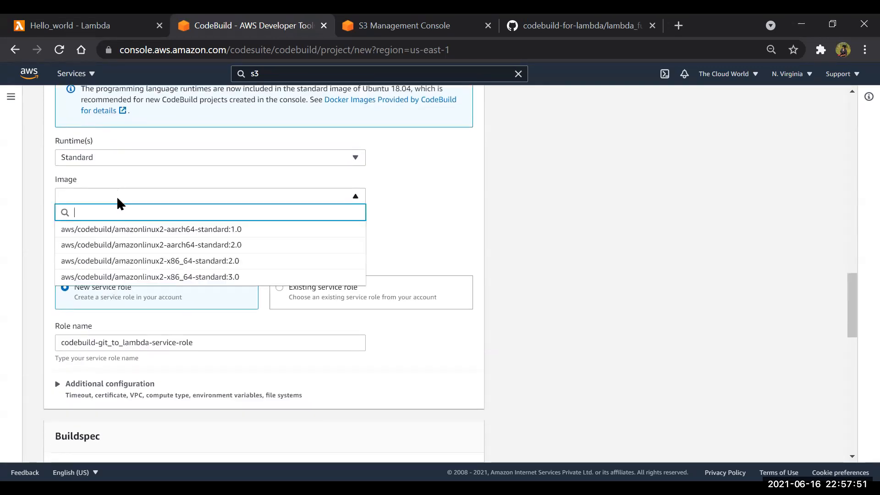
left_click(115, 277)
Examine the new service role's name and the environment's additional configuration, such as timeout, certificate and VPC settings.
scroll(116, 282, "down", 2)
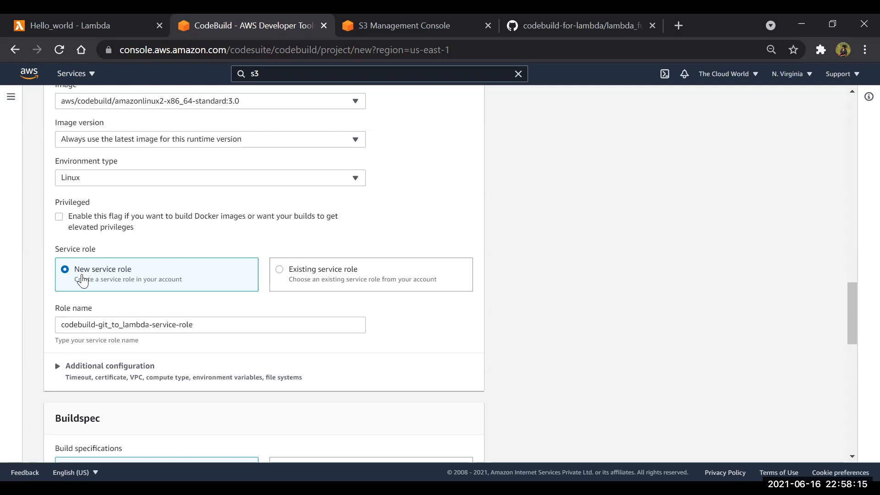
scroll(83, 280, "down", 2)
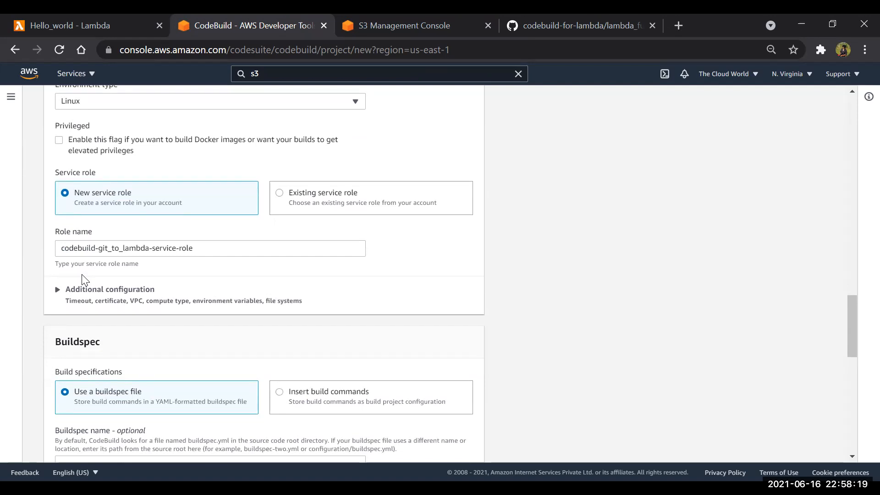
left_click(75, 249)
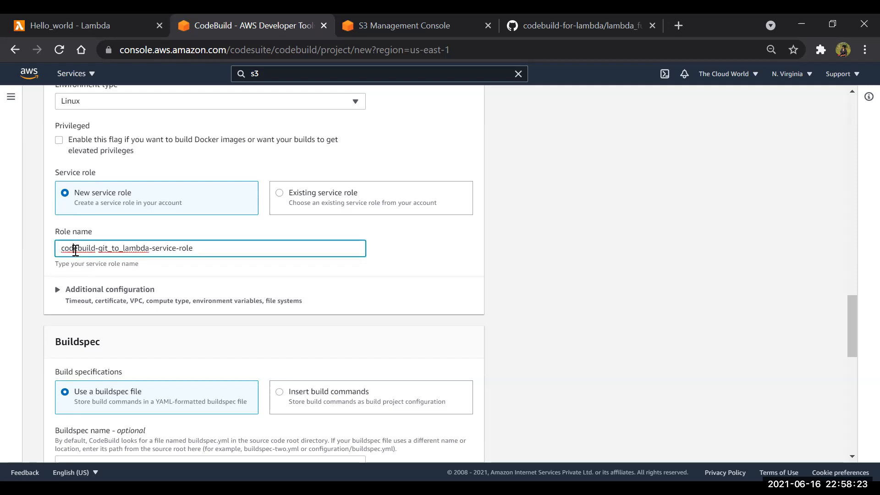
left_click_drag(59, 249, 219, 230)
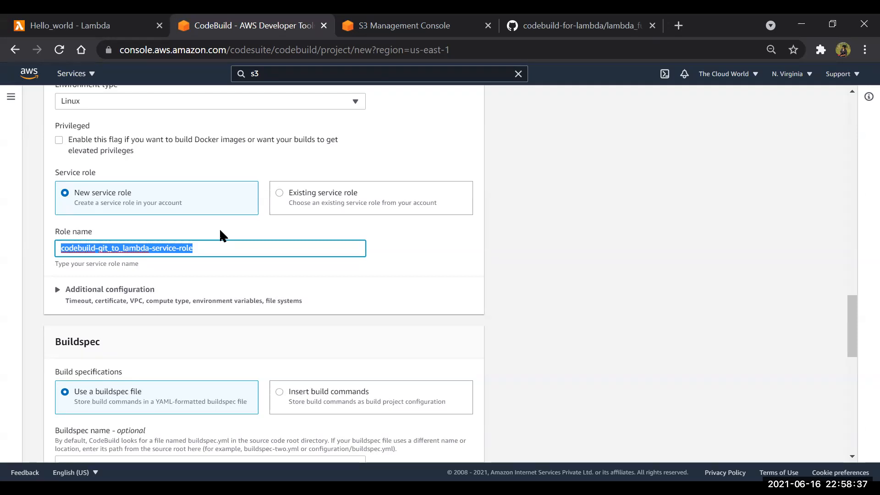
scroll(220, 236, "down", 3)
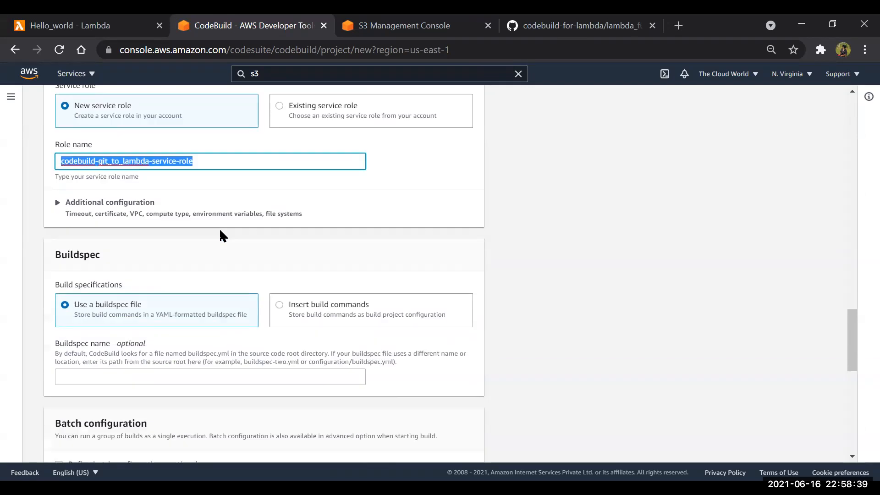
left_click(71, 166)
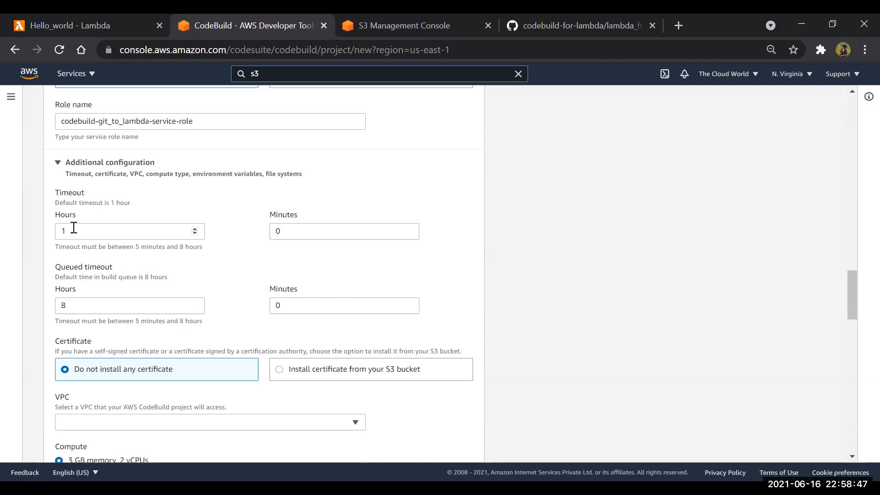
left_click(61, 168)
scroll(89, 202, "down", 2)
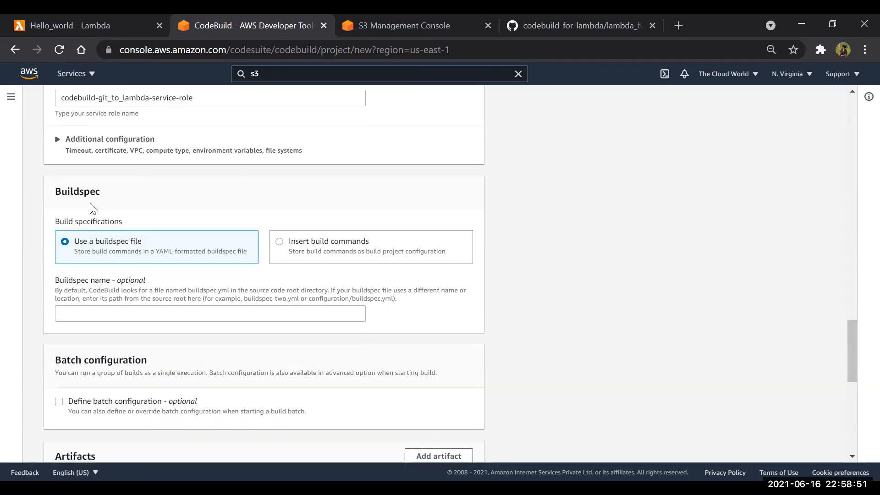
Review the Buildspec options, open the root of the codebuild-for-lambda repository on GitHub and return to the CodeBuild form.
scroll(90, 202, "up", 1)
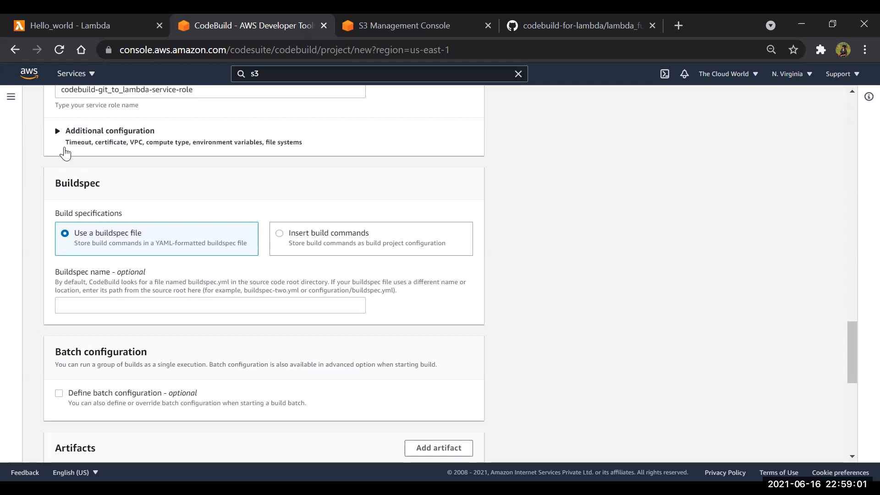
scroll(126, 280, "down", 1)
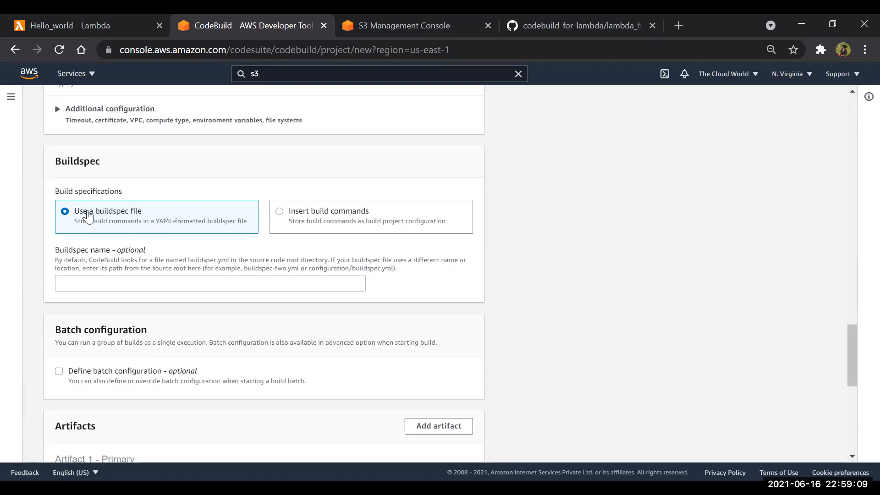
left_click(582, 26)
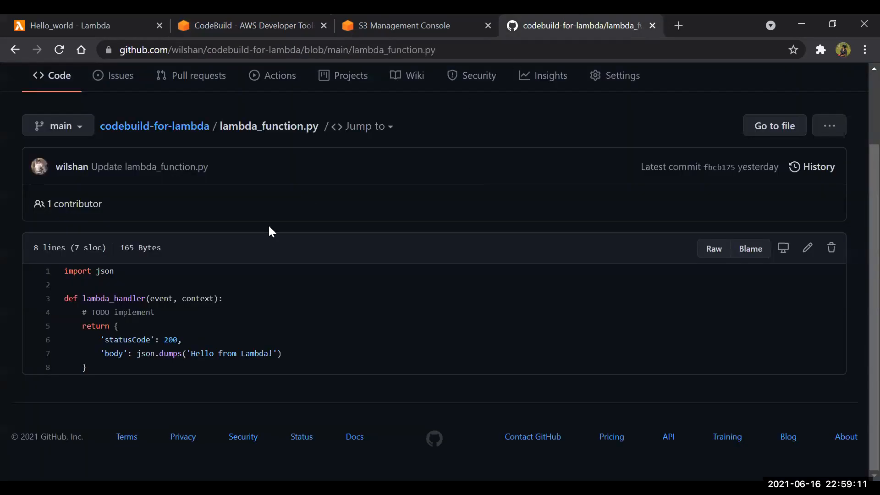
left_click(146, 128)
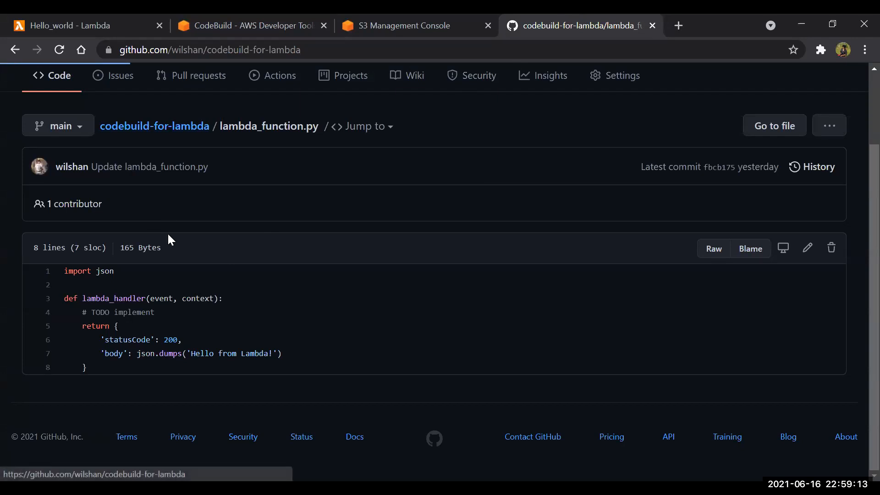
left_click(255, 19)
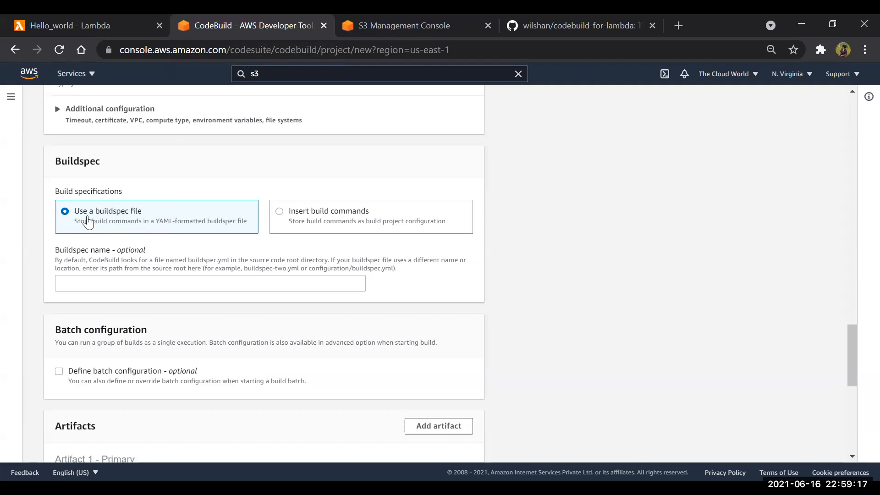
Try inserting build commands instead of a buildspec file and examine the default YAML template in the editor.
left_click(279, 211)
scroll(279, 208, "down", 2)
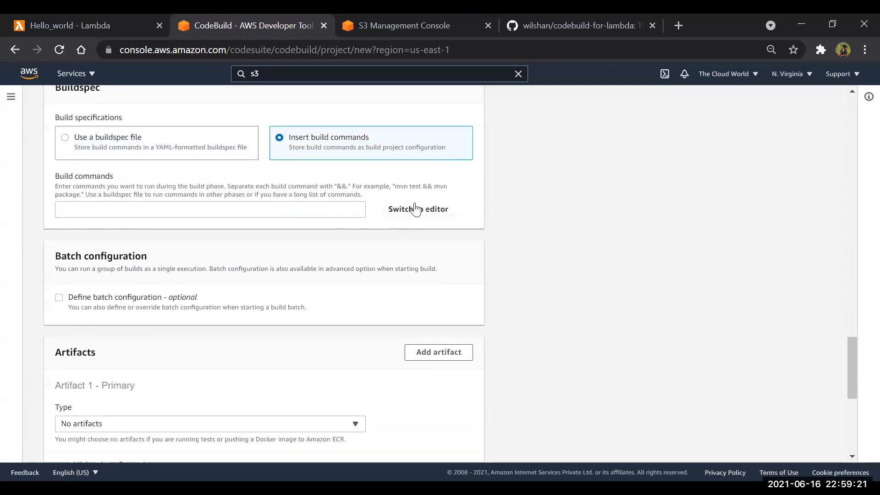
left_click(416, 210)
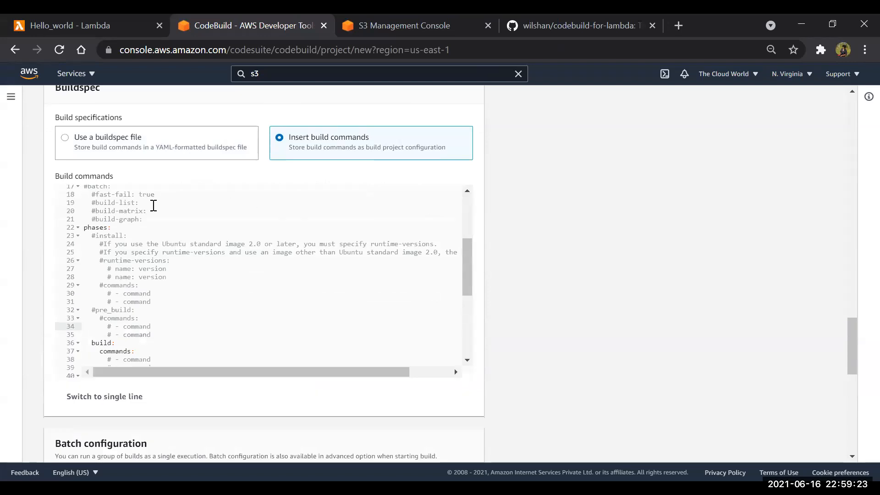
scroll(154, 205, "up", 8)
scroll(142, 208, "up", 2)
scroll(143, 208, "down", 10)
scroll(142, 209, "up", 4)
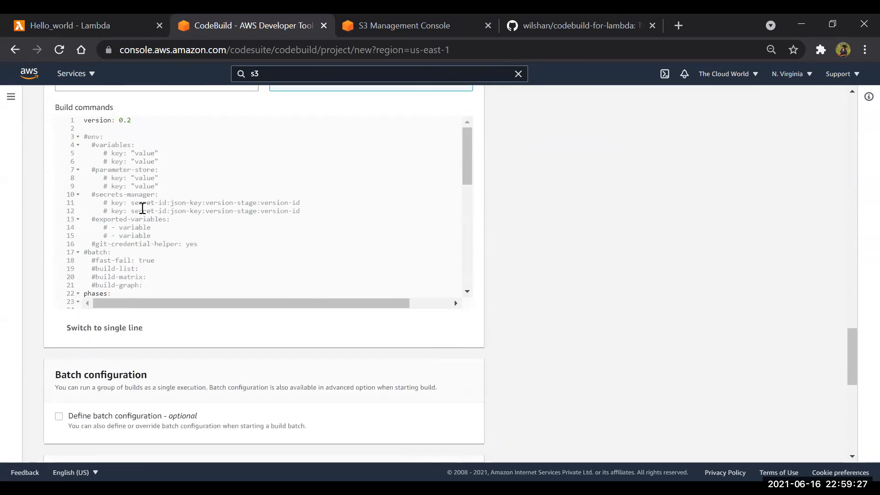
scroll(142, 208, "up", 1)
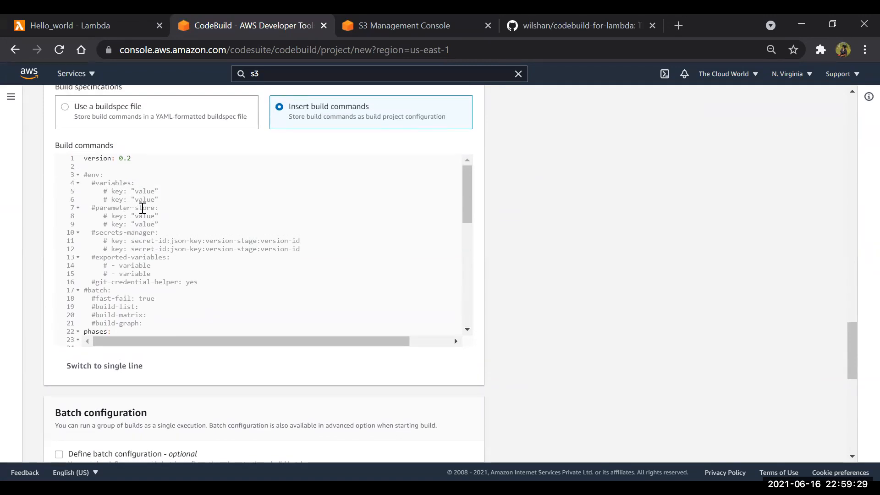
Check the repository's files on GitHub for buildspec.yml, and set the project to use a buildspec file with the name left blank.
left_click(579, 25)
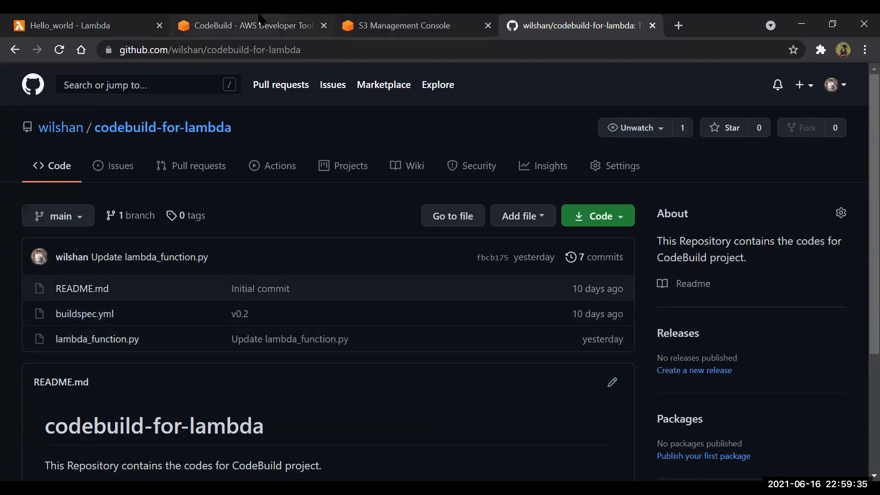
left_click(205, 27)
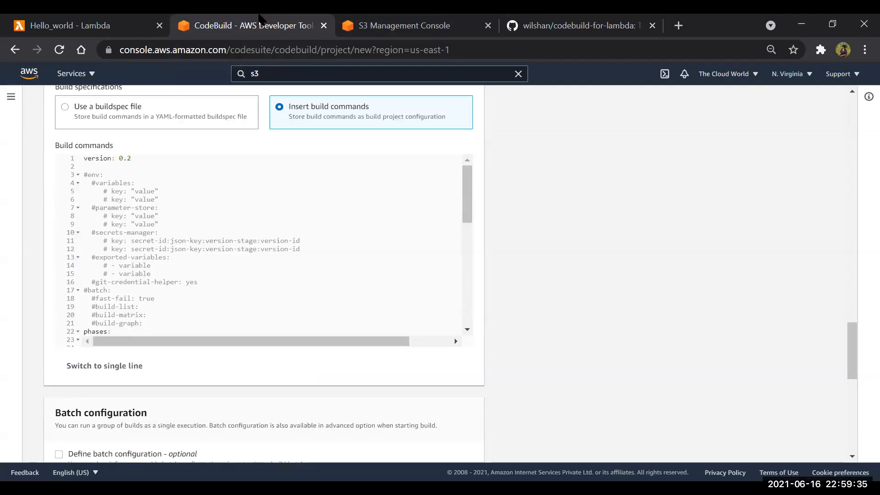
left_click(83, 107)
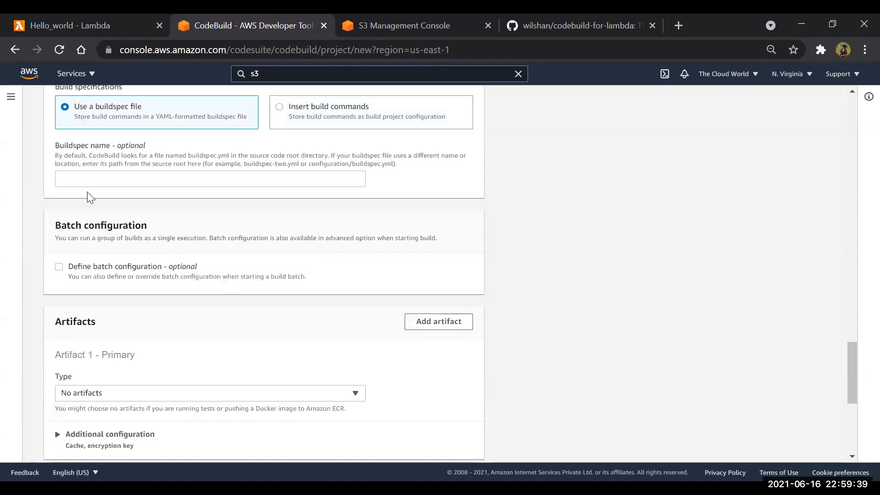
scroll(87, 192, "down", 1)
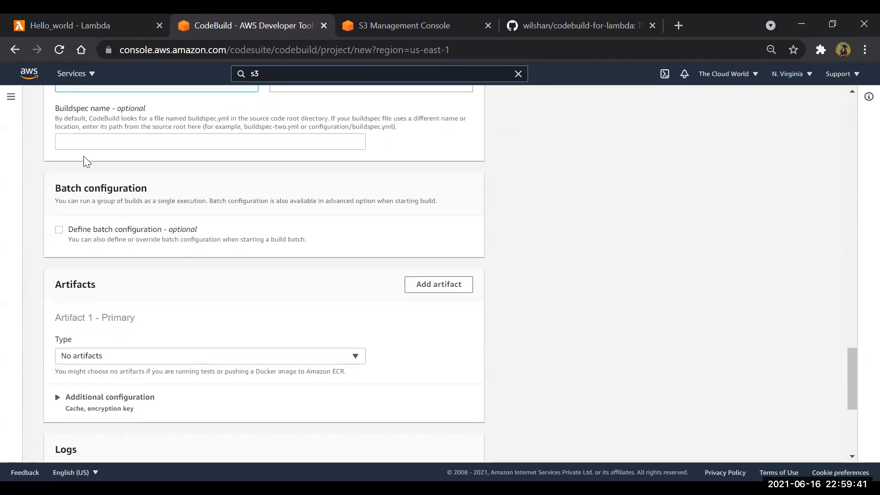
left_click(76, 139)
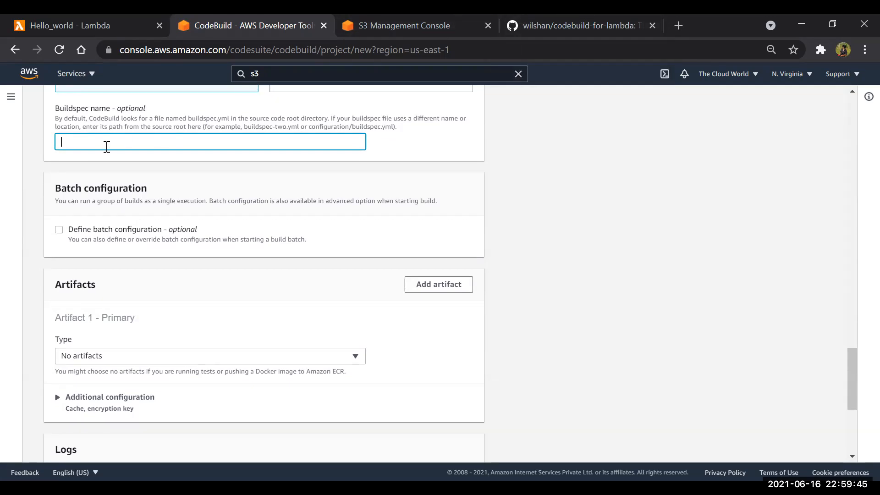
Set the primary artifact's type to Amazon S3 and choose the bucket whose name ends in tcw-artifact.
scroll(78, 228, "down", 4)
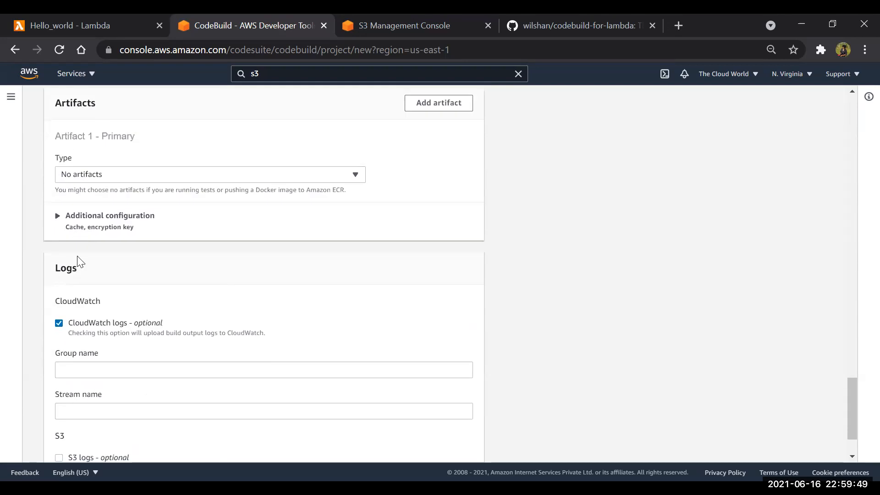
left_click(123, 175)
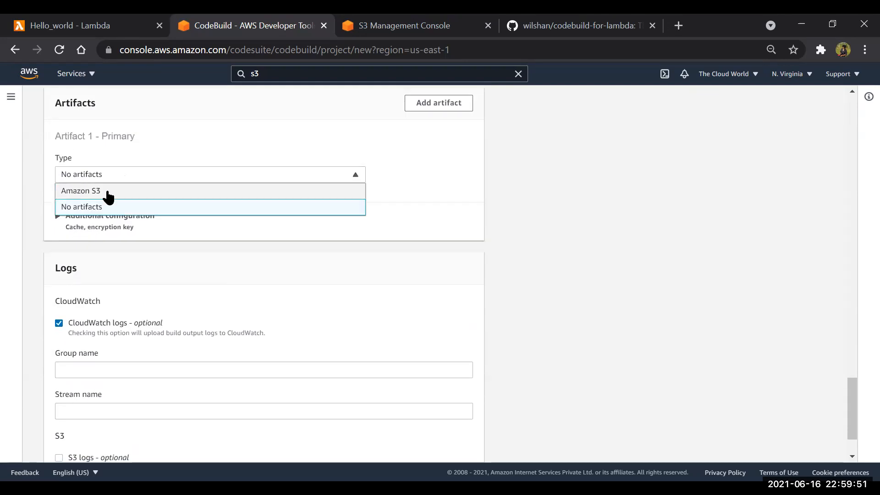
left_click(109, 192)
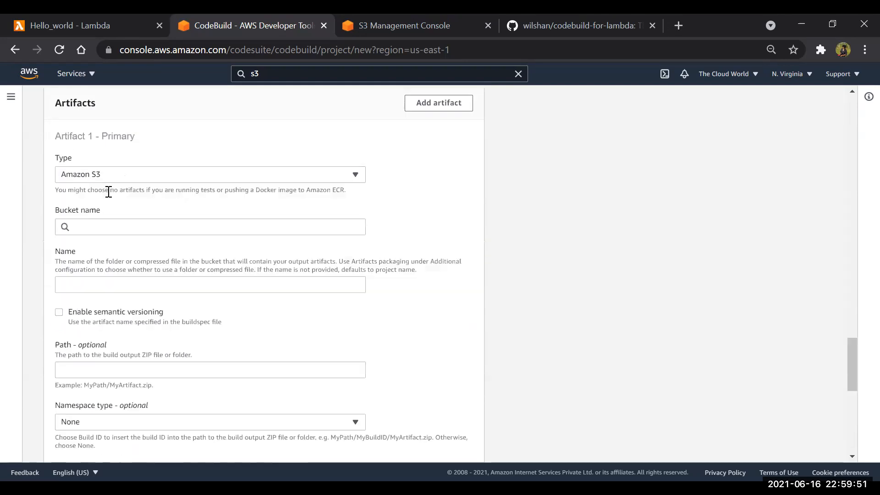
left_click(106, 222)
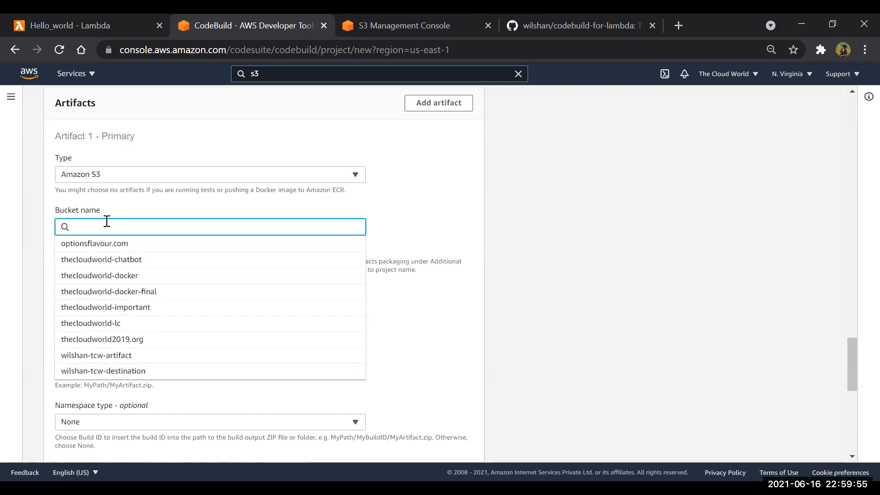
left_click(102, 356)
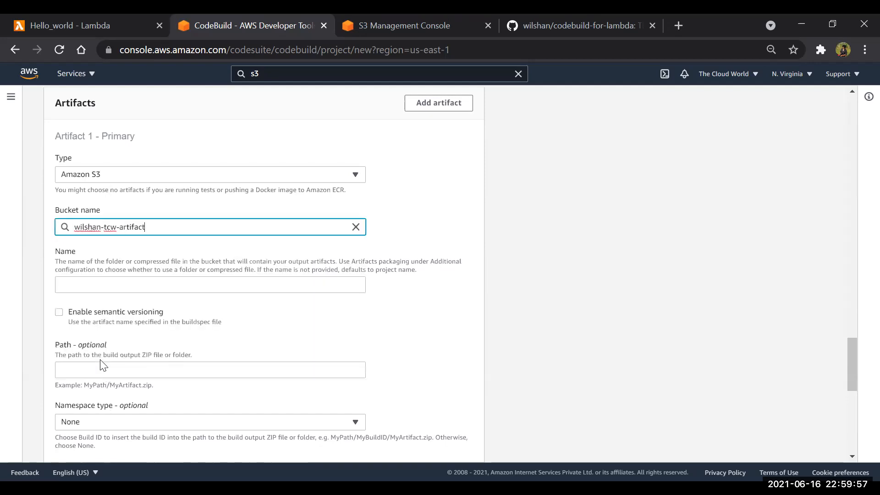
Set the primary artifact's type to No artifacts, keep CloudWatch logs enabled, and create the build project.
left_click(92, 283)
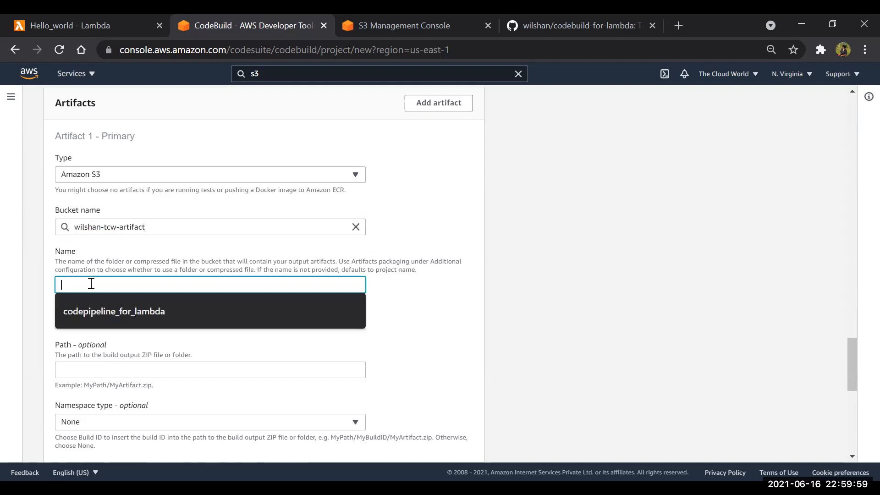
scroll(91, 283, "down", 4)
scroll(91, 283, "up", 4)
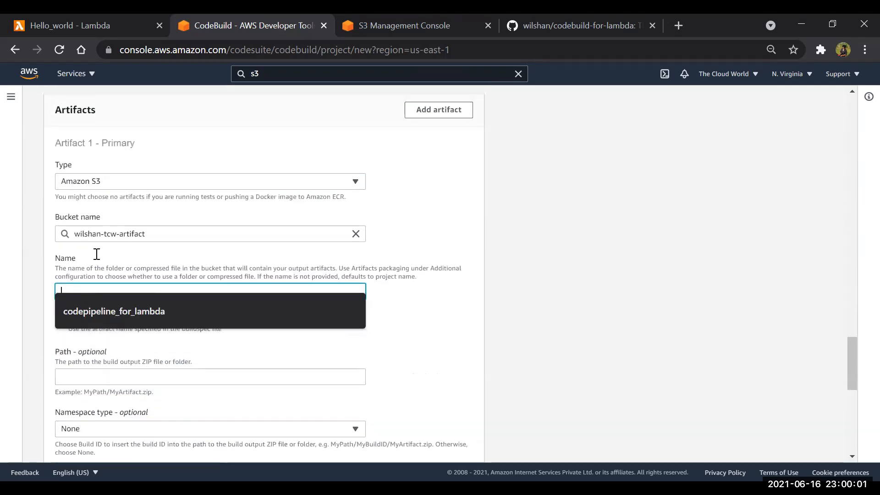
left_click(132, 188)
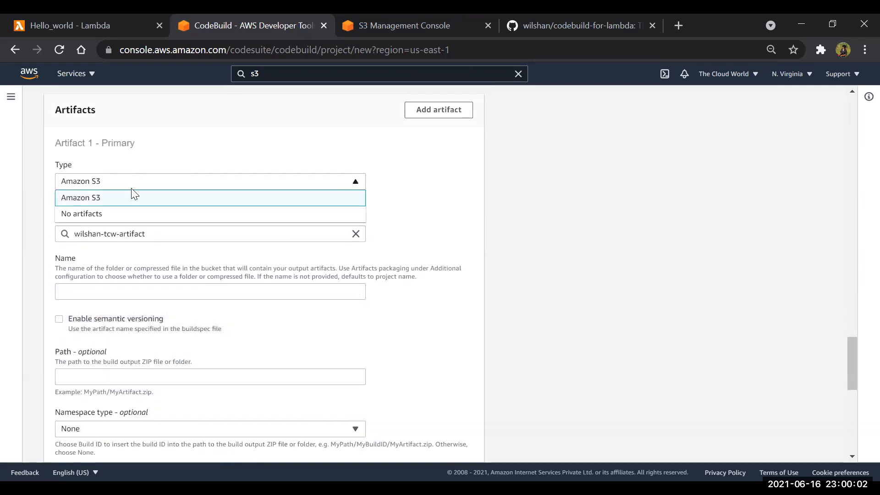
left_click(123, 216)
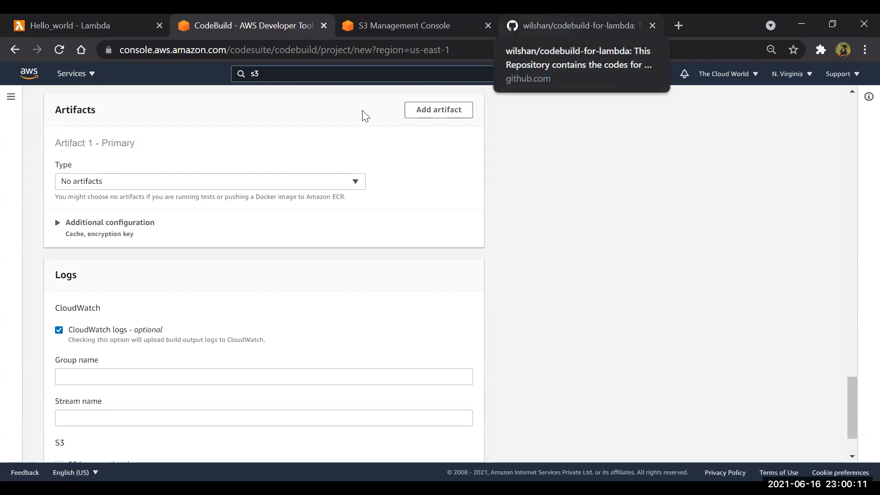
scroll(129, 281, "down", 2)
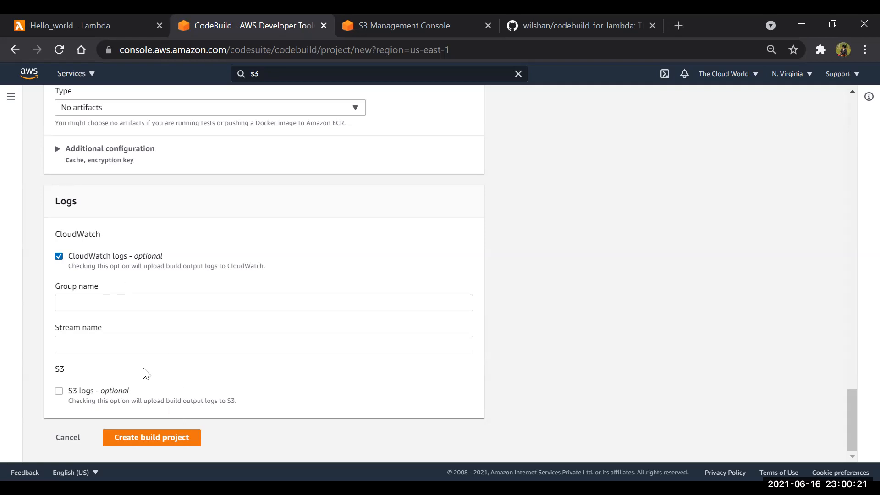
left_click(149, 442)
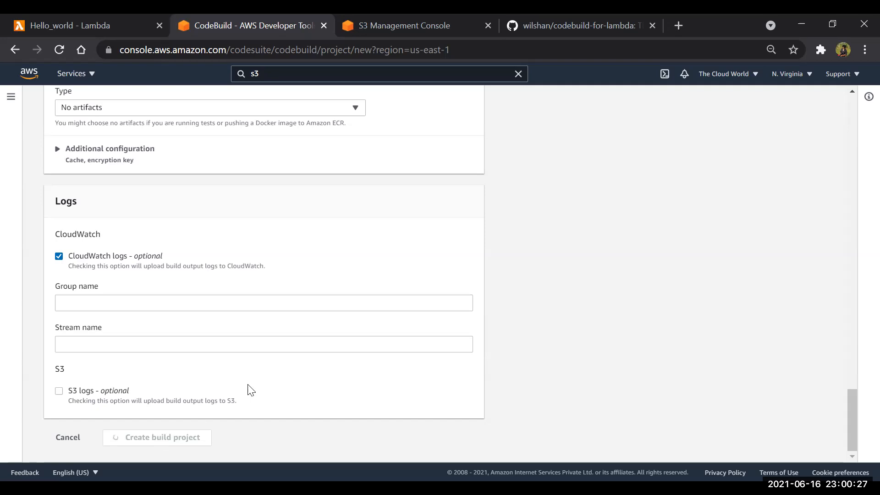
Check the codebuild-for-lambda repository on GitHub and the Hello_world function's code, and return to the CodeBuild project.
left_click(544, 26)
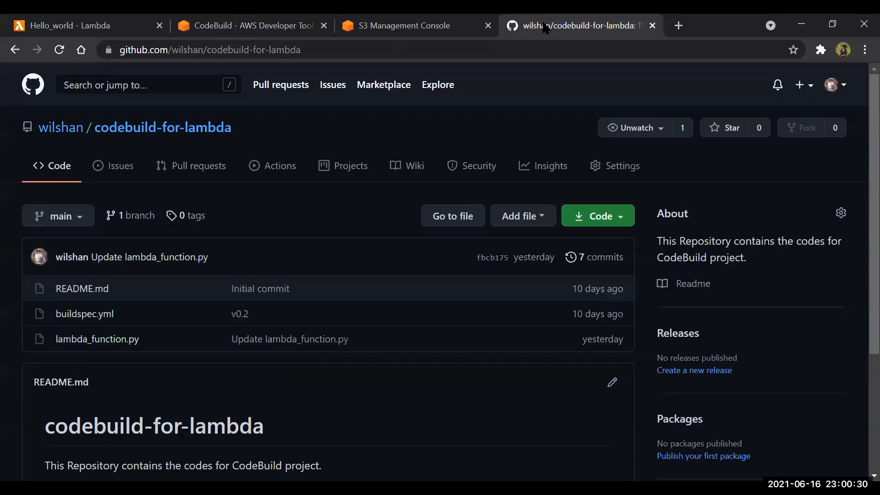
left_click(78, 20)
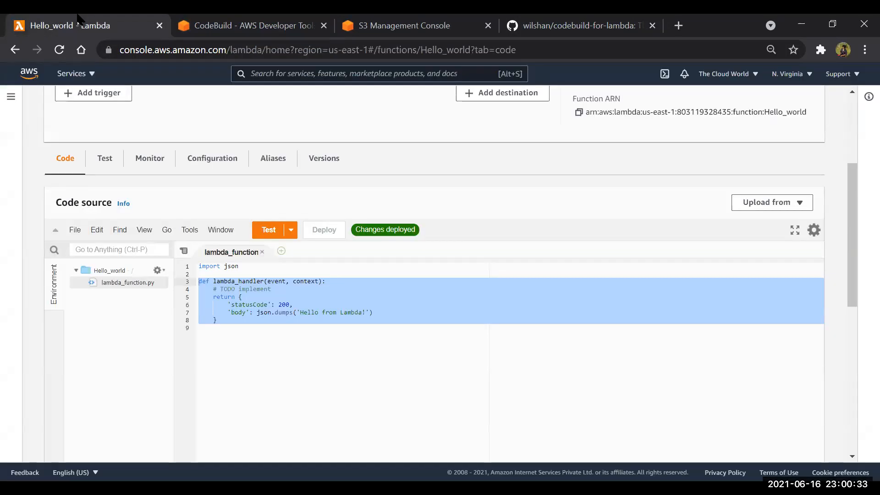
left_click(269, 25)
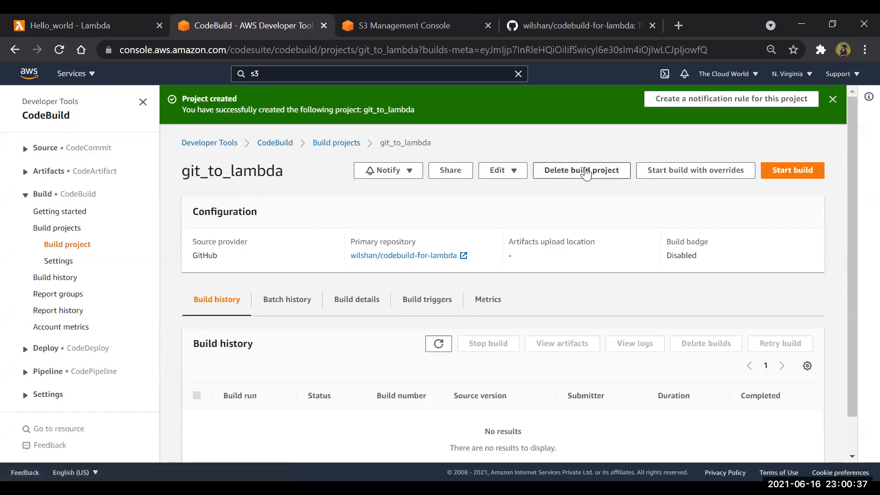
Start creating a new CodePipeline pipeline and name it Pipeline.
left_click(48, 374)
scroll(47, 375, "down", 1)
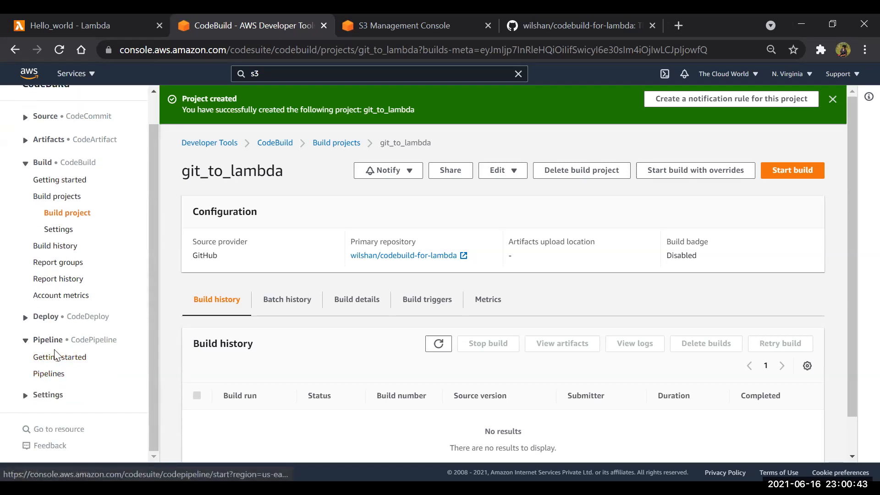
left_click(55, 357)
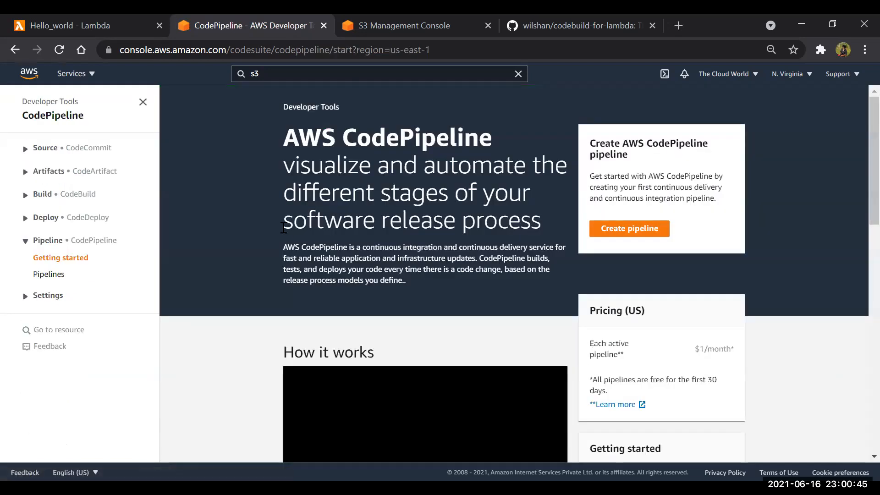
left_click(627, 228)
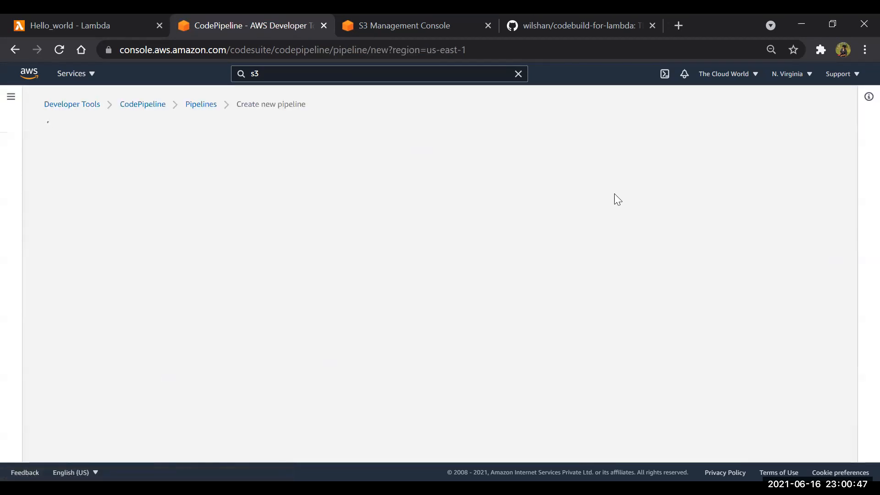
left_click(210, 223)
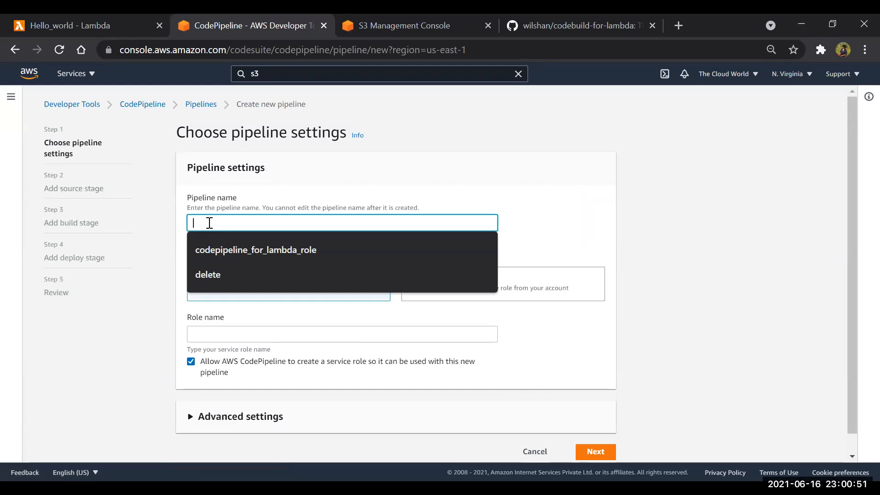
type("Pipeline")
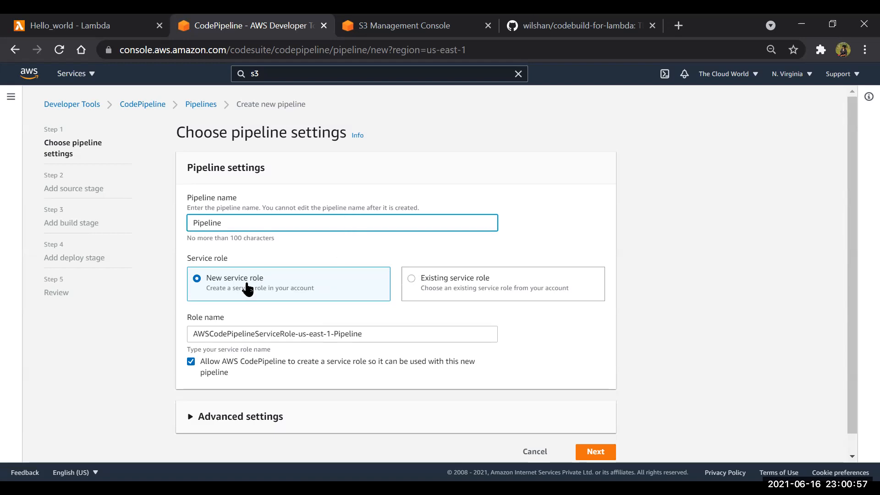
Keep the new service role, store artifacts in the custom S3 bucket ending in tcw-artifact, and proceed to the source stage.
scroll(247, 348, "down", 1)
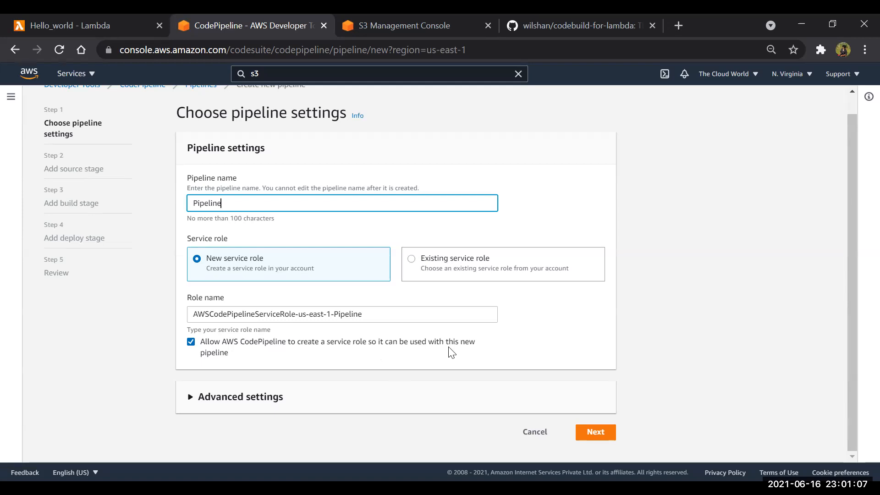
left_click(202, 408)
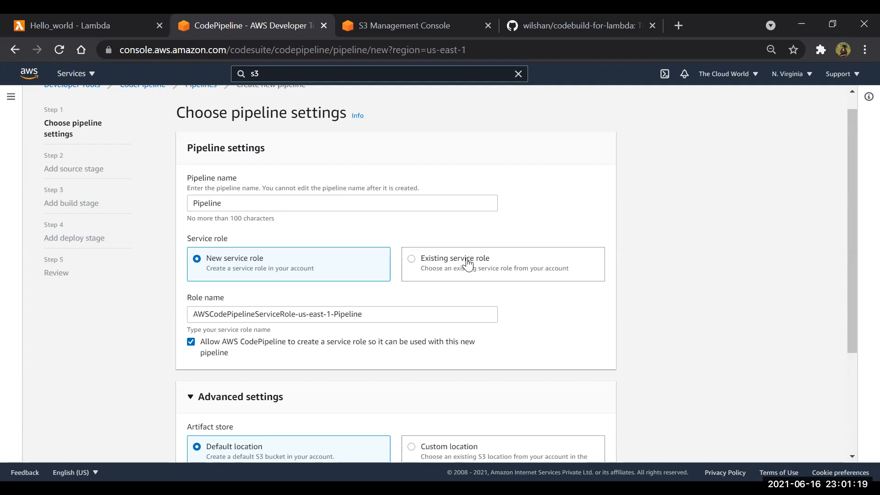
scroll(466, 262, "down", 3)
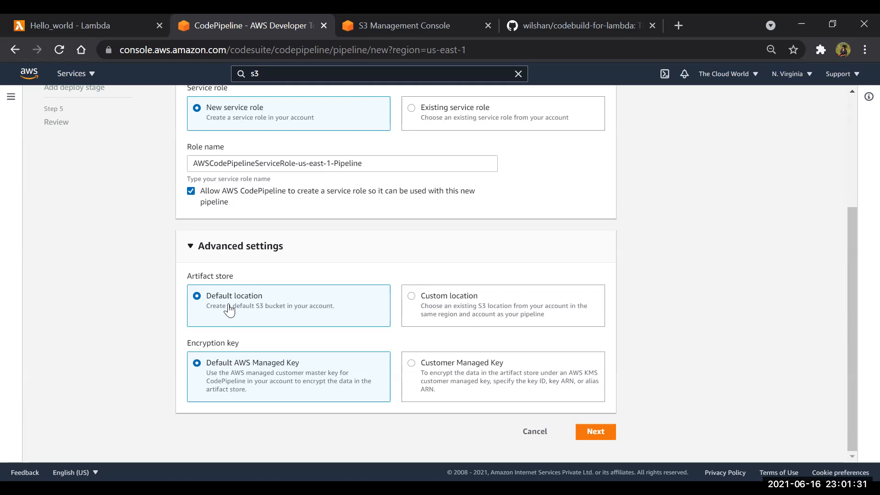
left_click(451, 300)
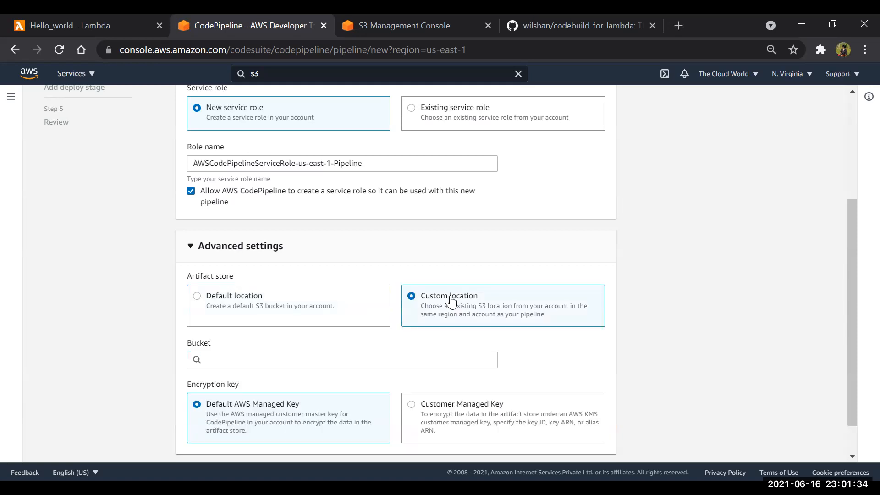
left_click(269, 361)
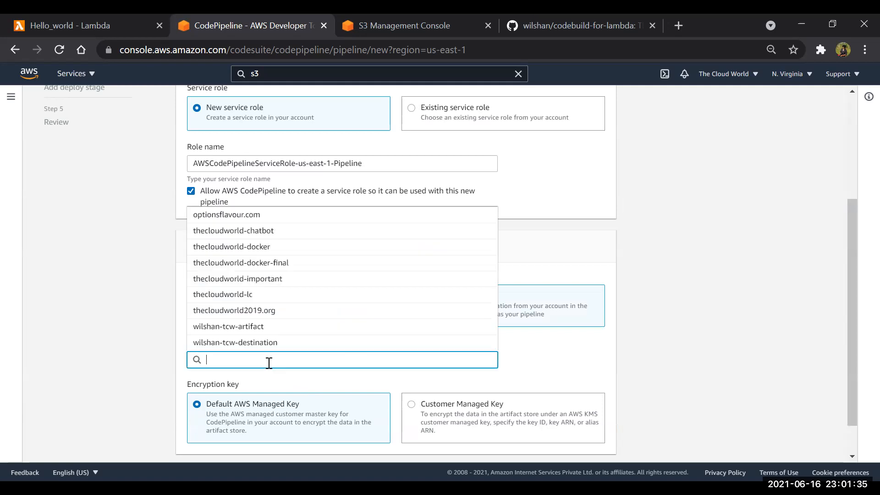
left_click(244, 326)
scroll(244, 326, "down", 1)
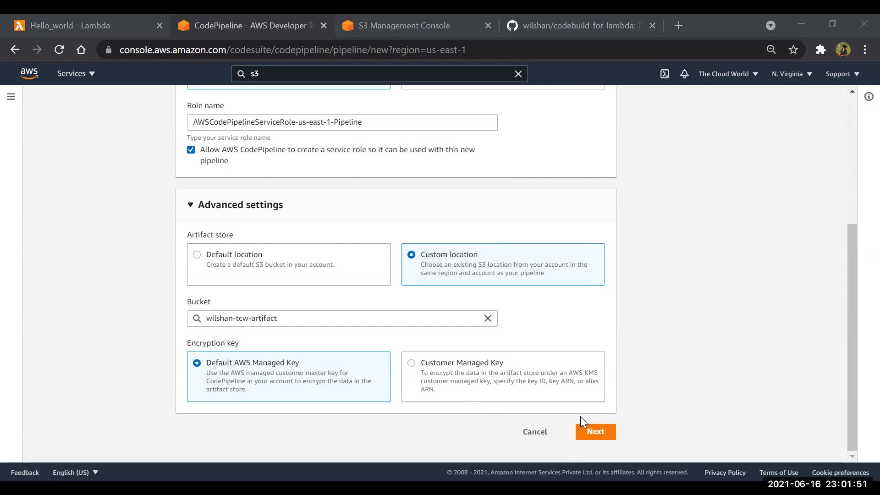
left_click(592, 433)
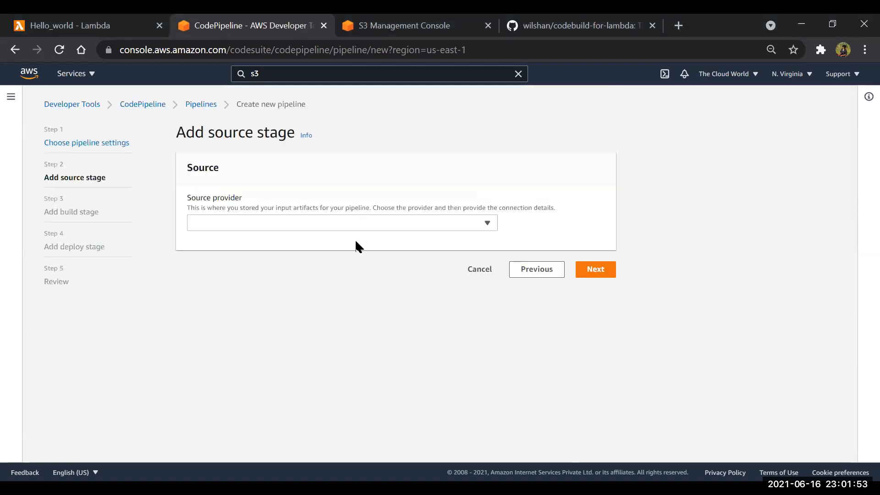
Set the source provider to GitHub (Version 1) and connect the pipeline to GitHub.
left_click(341, 227)
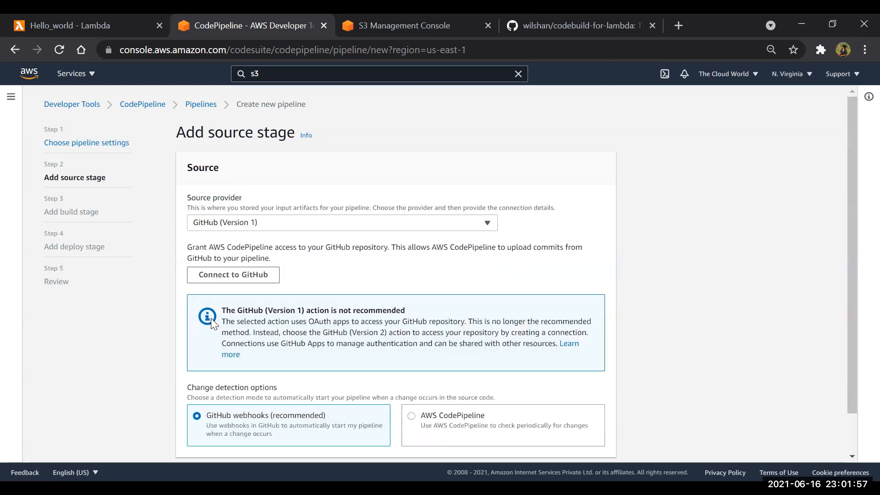
scroll(210, 318, "down", 2)
left_click(228, 231)
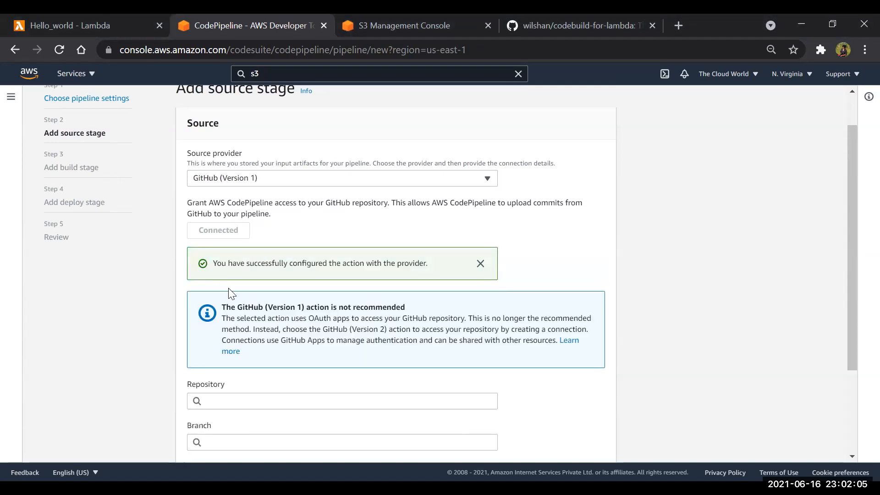
scroll(228, 289, "down", 2)
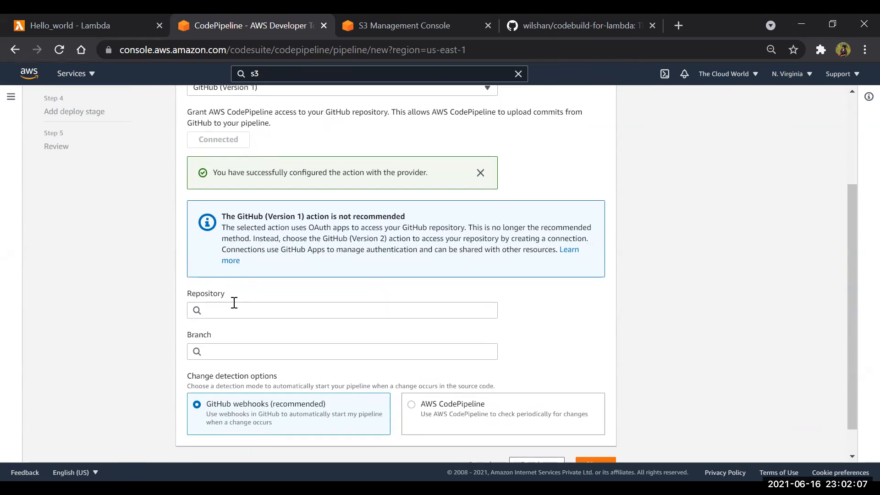
Choose the codebuild-for-lambda repository and main branch, check the repository on GitHub, and proceed to the build stage with GitHub webhooks.
left_click(234, 308)
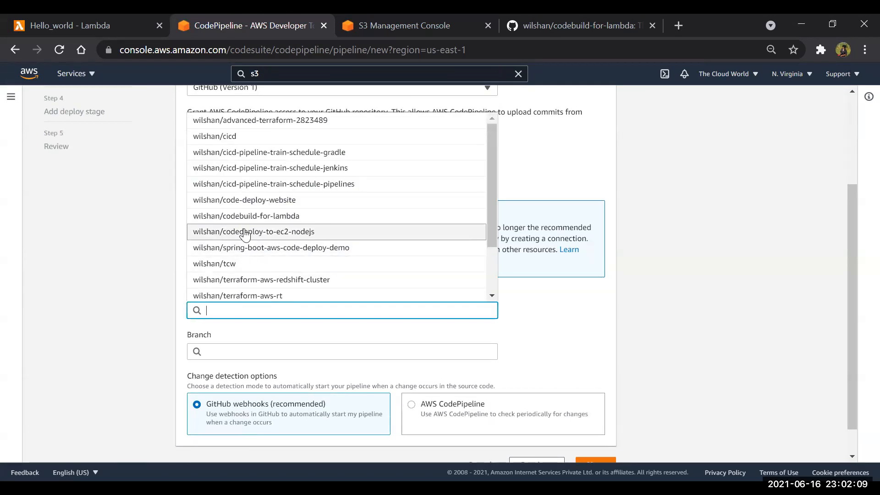
left_click(239, 216)
left_click(242, 319)
left_click(212, 341)
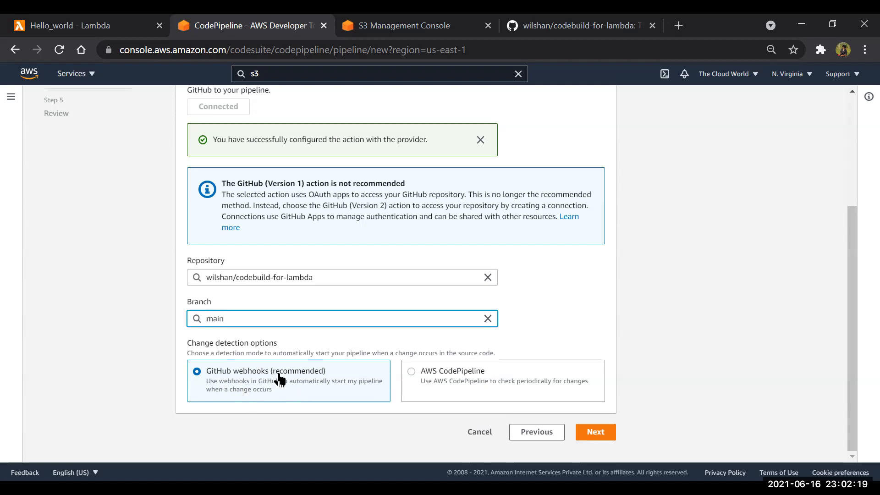
left_click(541, 18)
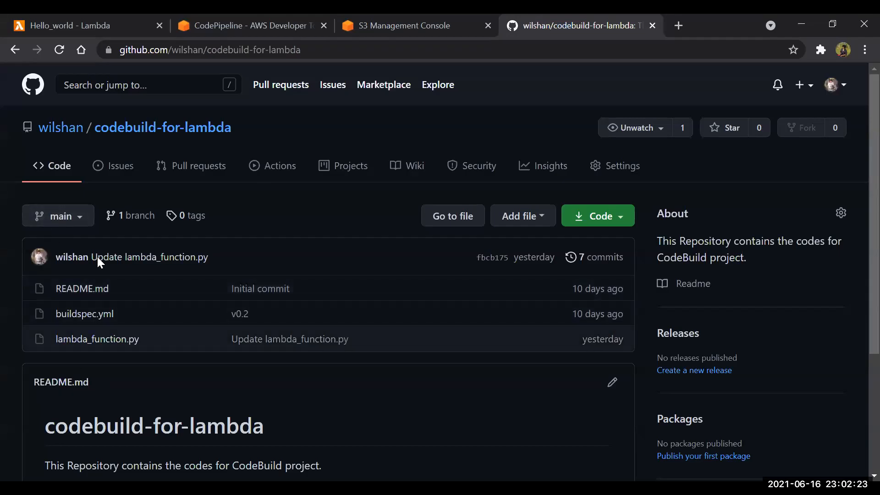
left_click(229, 19)
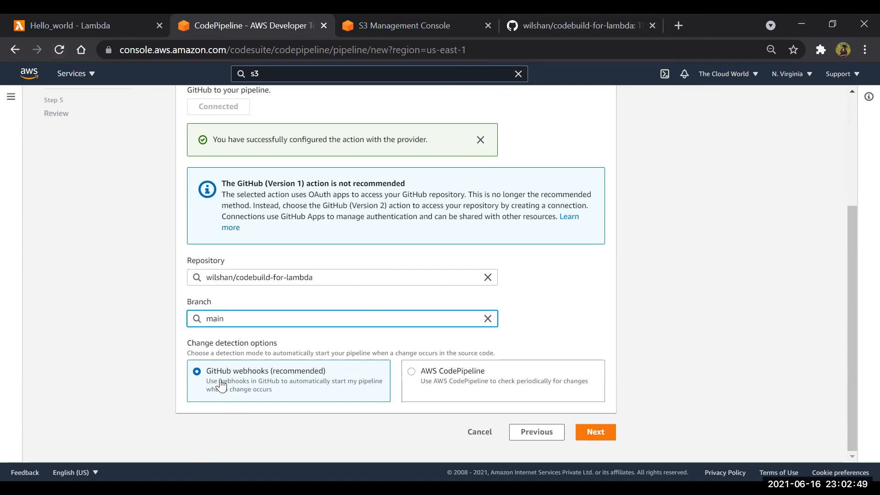
left_click(595, 432)
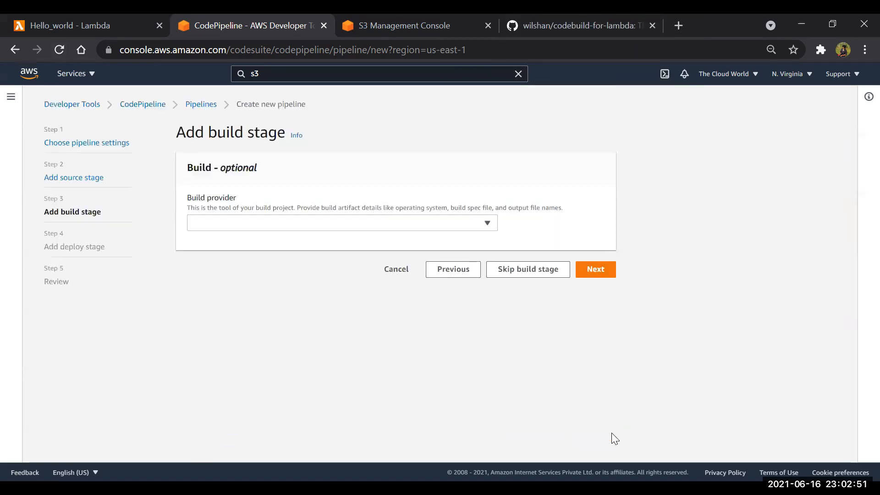
Set the build provider to AWS CodeBuild with the git_to_lambda project, and try adding an environment variable before removing it.
left_click(248, 228)
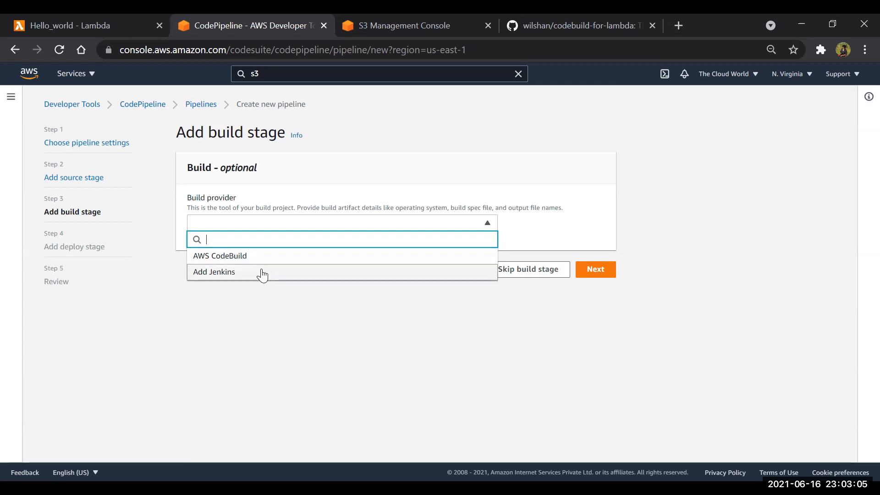
left_click(247, 255)
scroll(272, 266, "down", 1)
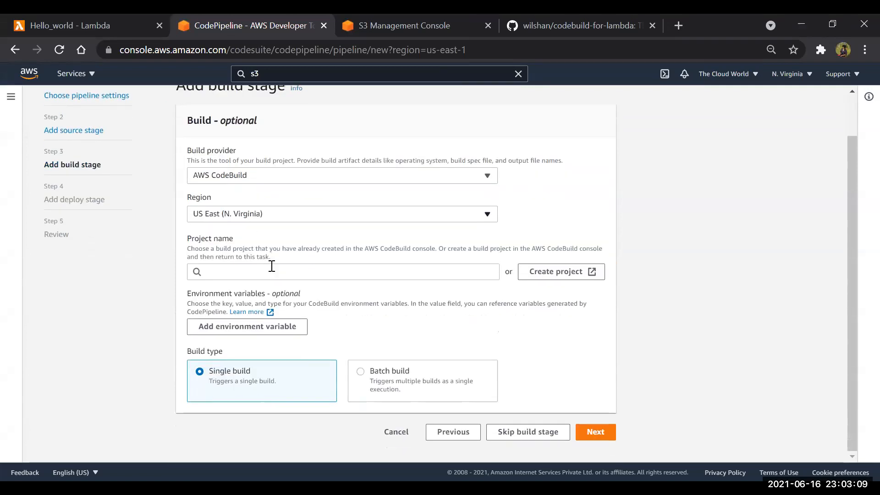
left_click(257, 272)
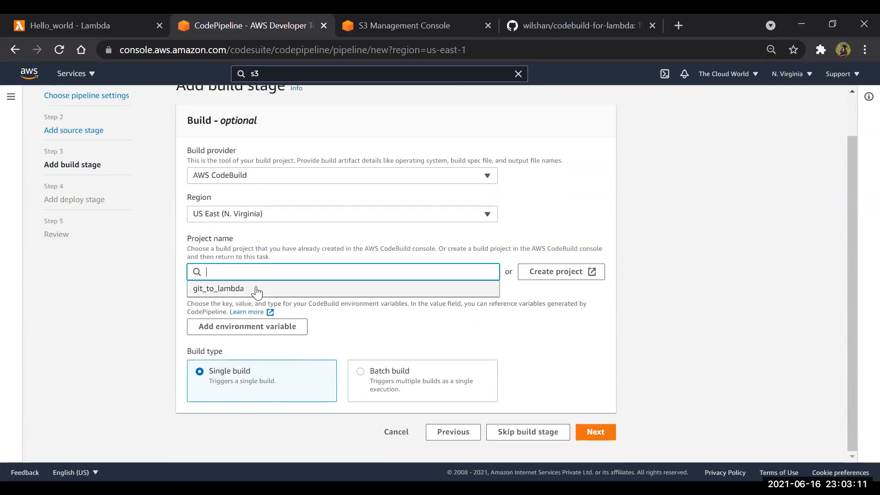
left_click(257, 289)
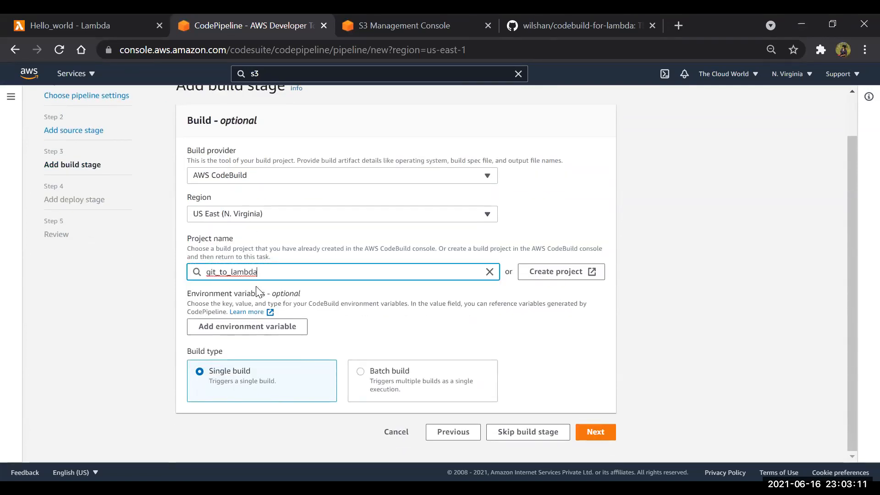
left_click(270, 327)
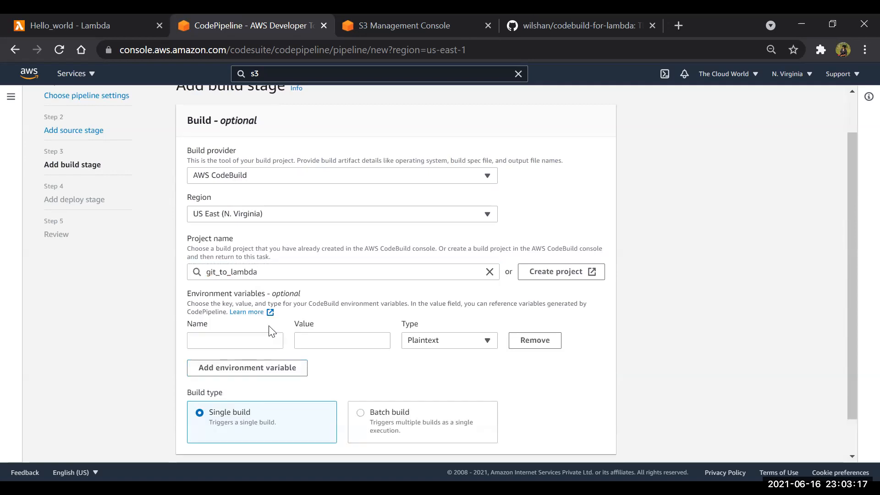
left_click(534, 340)
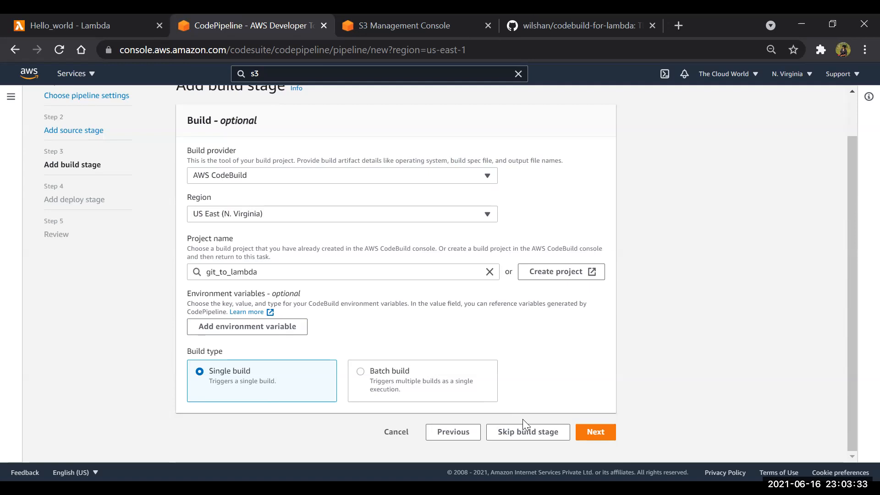
Accept the build stage settings, look over the available deploy providers, and skip the optional deploy stage.
left_click(592, 436)
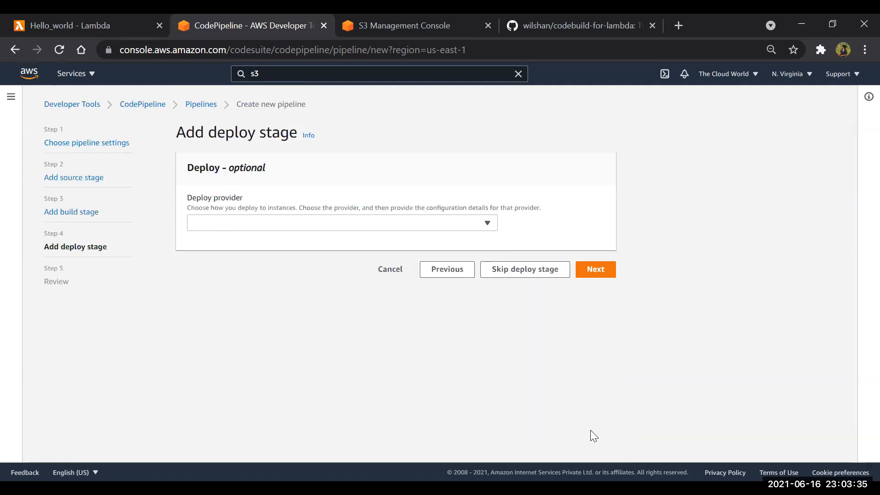
left_click(226, 222)
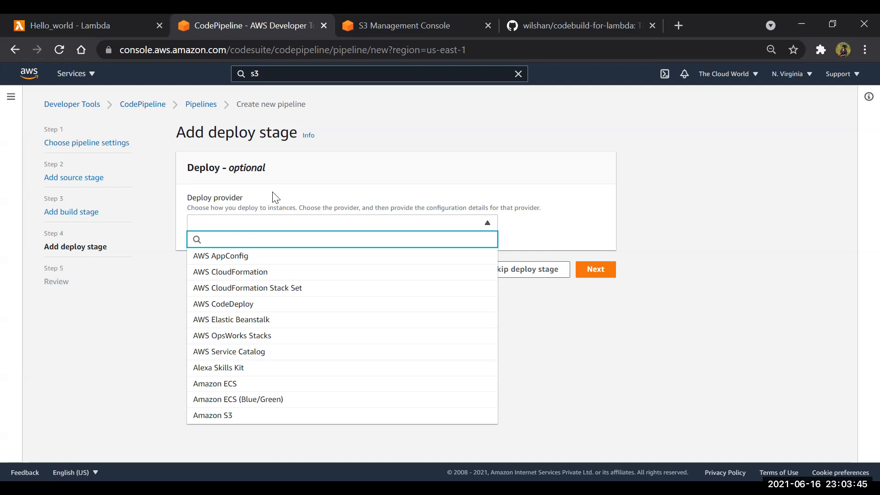
left_click(609, 385)
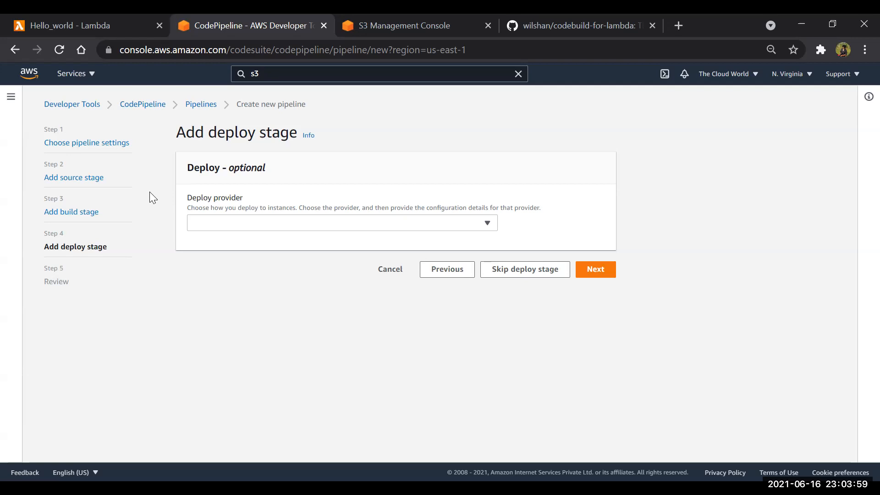
left_click(545, 21)
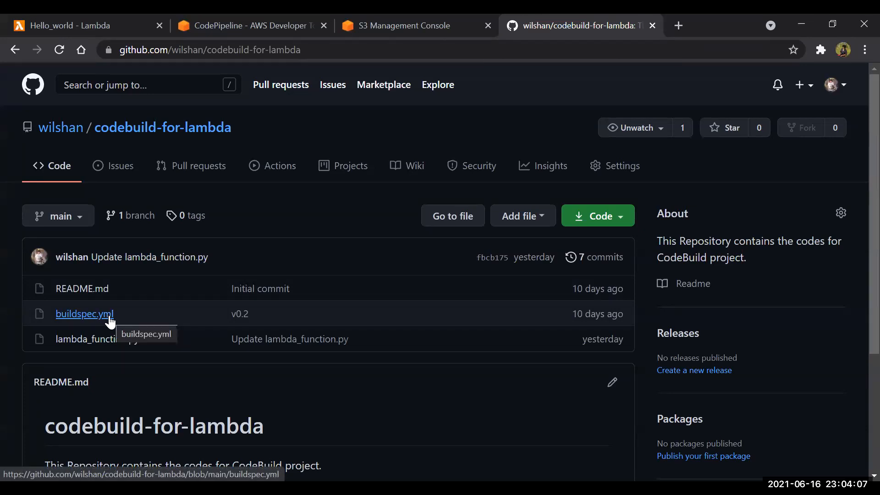
left_click(268, 19)
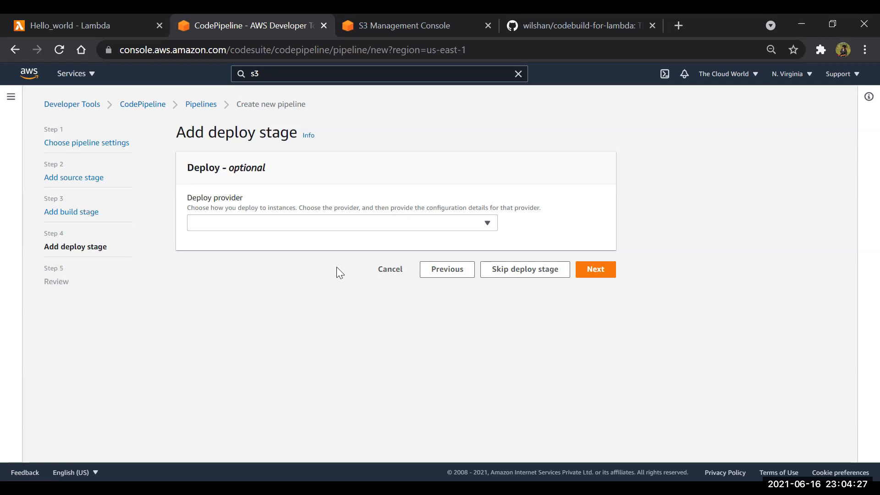
left_click(268, 227)
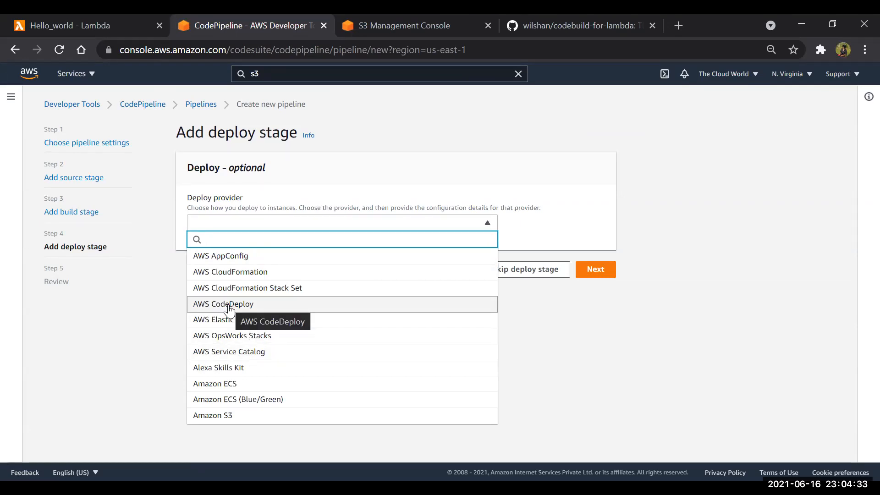
left_click(637, 366)
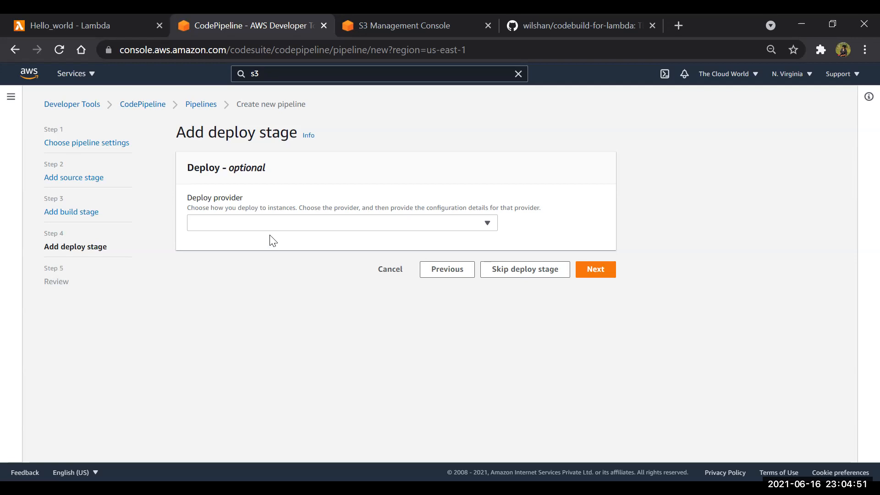
left_click(541, 270)
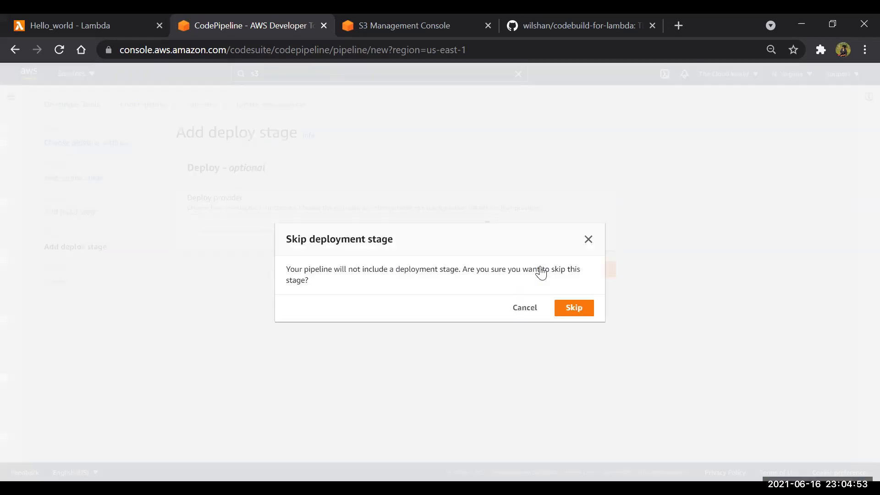
left_click(575, 317)
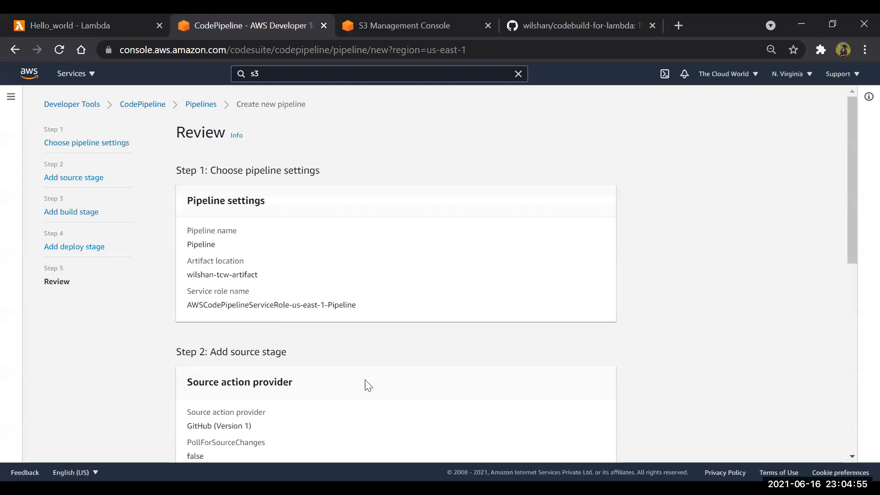
Review the settings of all pipeline stages and create the pipeline.
scroll(348, 390, "down", 2)
scroll(347, 387, "down", 3)
scroll(347, 387, "up", 4)
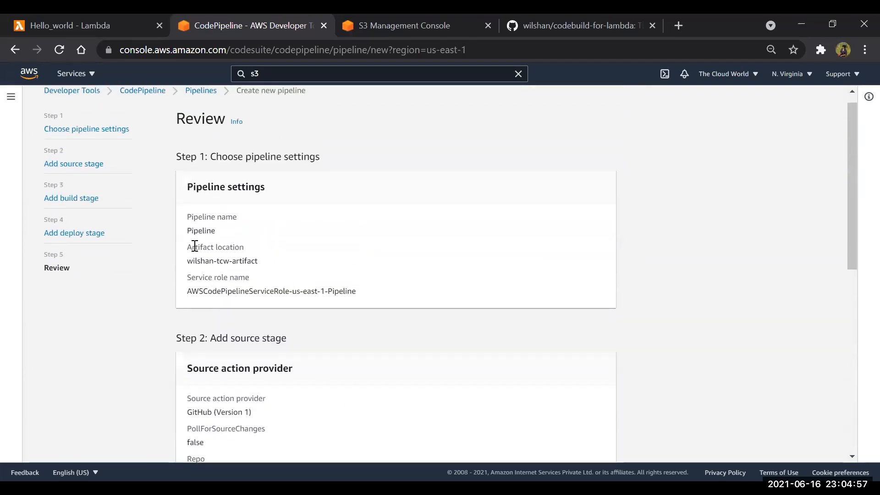
scroll(266, 326, "down", 5)
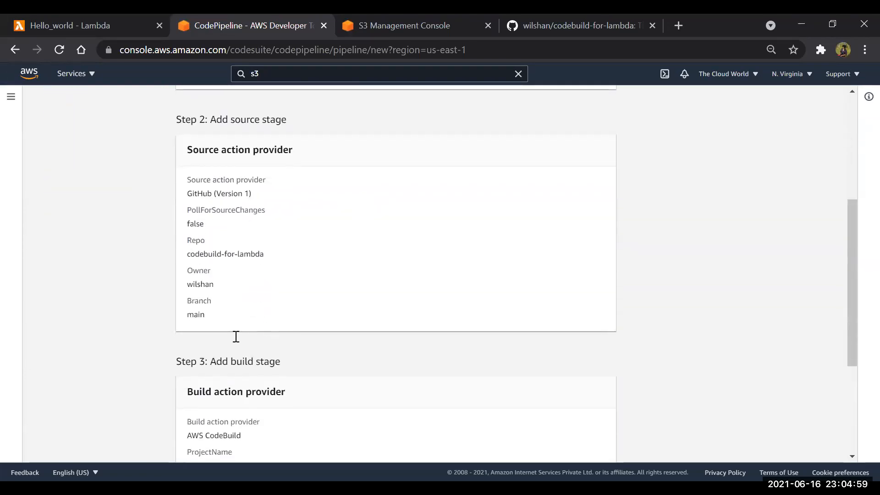
scroll(235, 336, "down", 4)
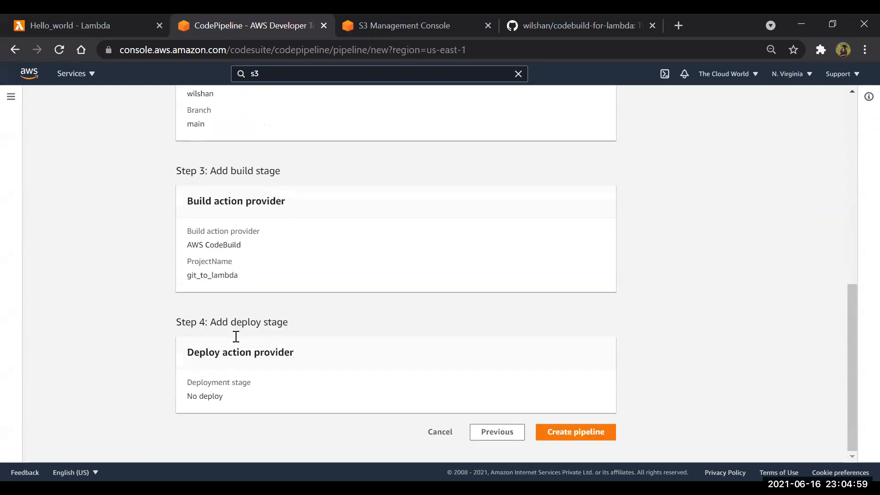
left_click(593, 432)
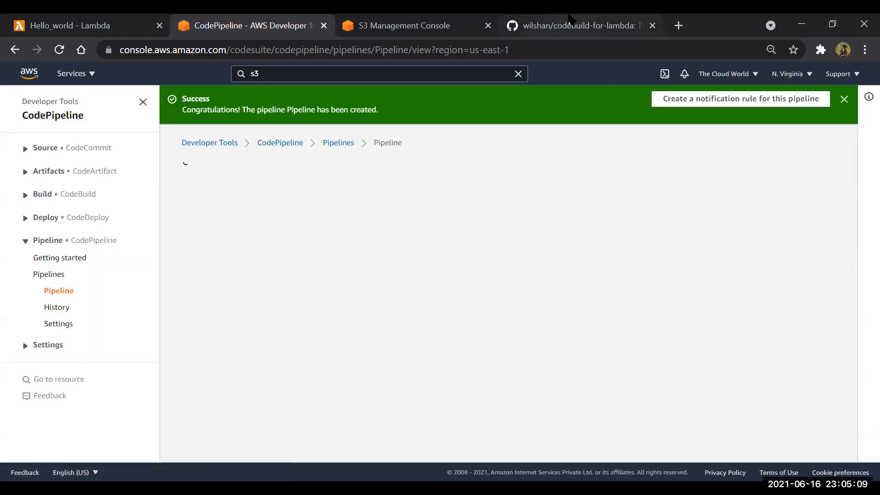
Check the execution status of the new pipeline's Source and Build stages.
left_click(569, 21)
left_click(201, 15)
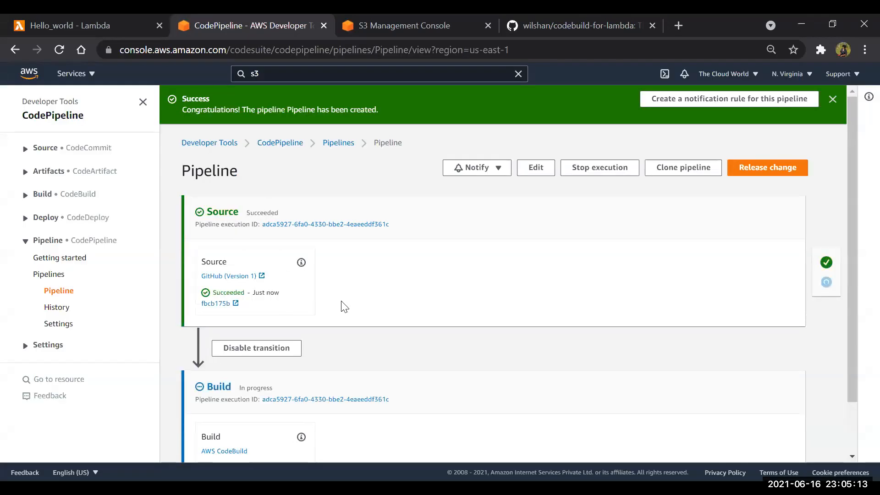
scroll(342, 303, "down", 1)
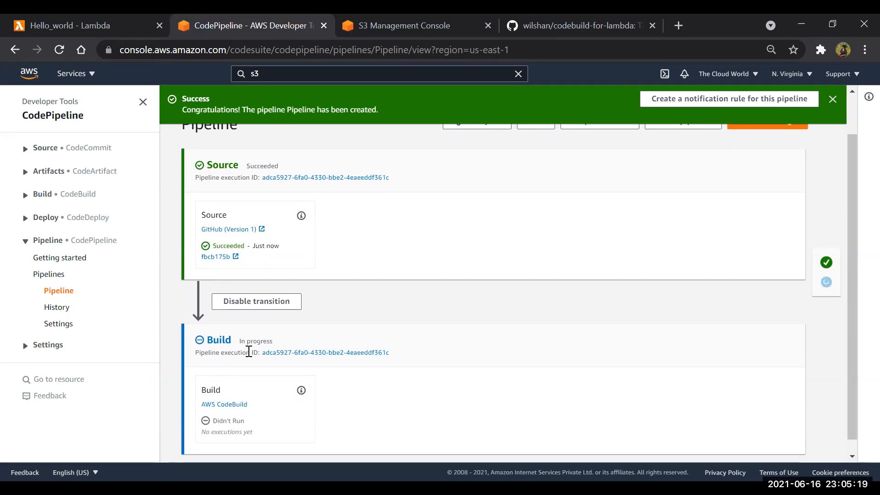
scroll(249, 351, "down", 1)
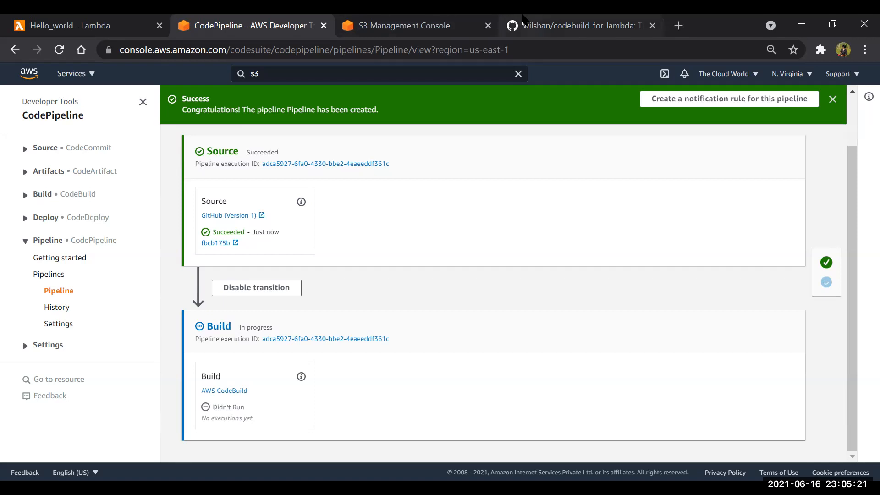
Open buildspec.yml in the codebuild-for-lambda repository on GitHub and view its contents.
left_click(521, 18)
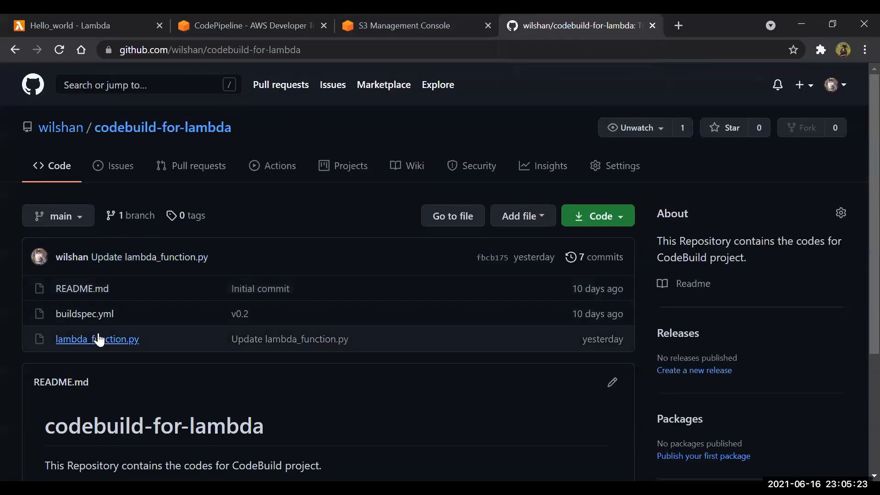
left_click(86, 318)
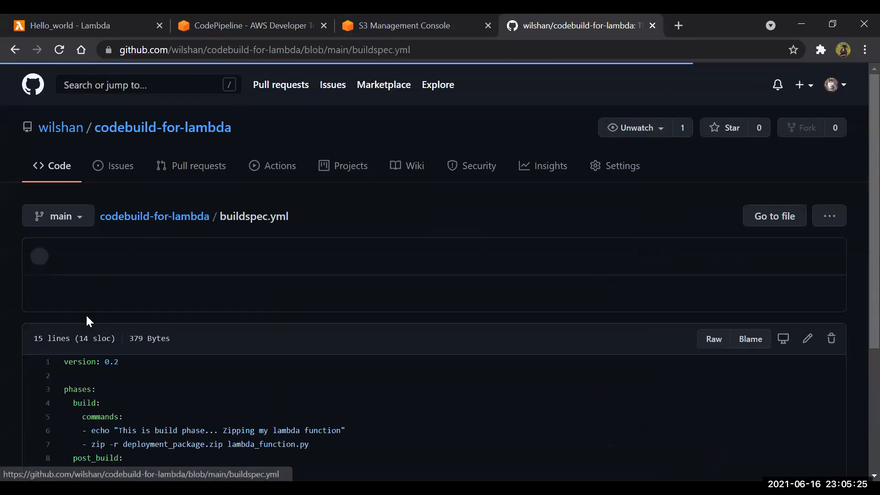
scroll(161, 394, "down", 3)
scroll(160, 390, "down", 1)
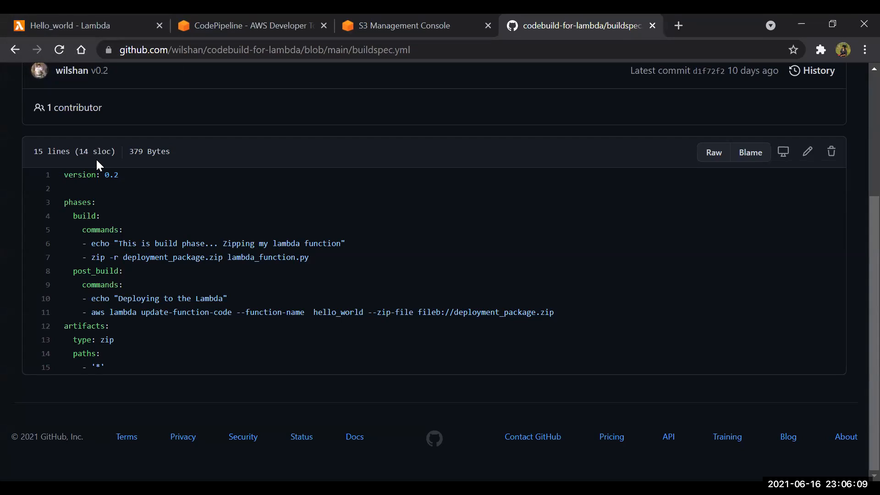
Switch to the Lambda console, check the Hello_world function's name in the functions list, and return to buildspec.yml on GitHub.
left_click(74, 20)
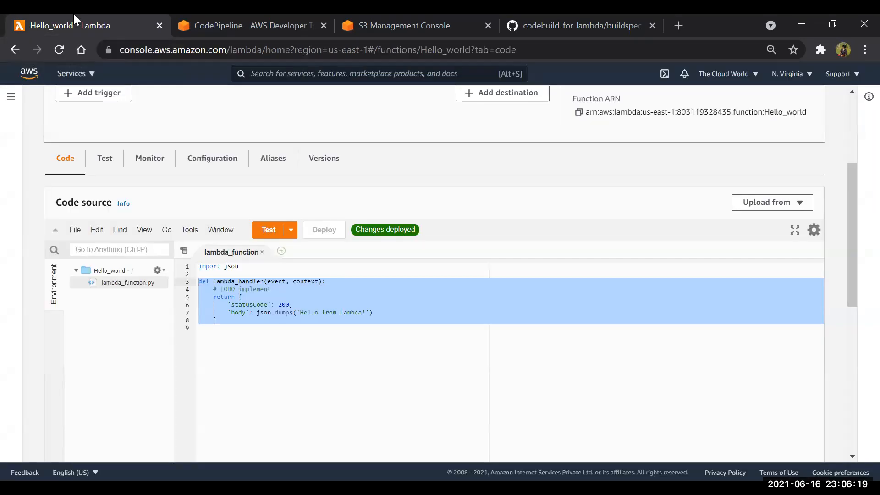
scroll(206, 161, "up", 4)
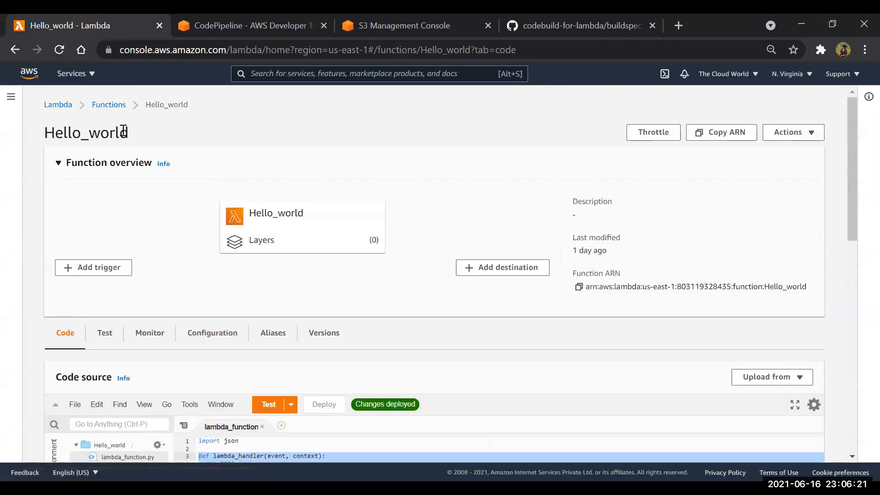
left_click(110, 108)
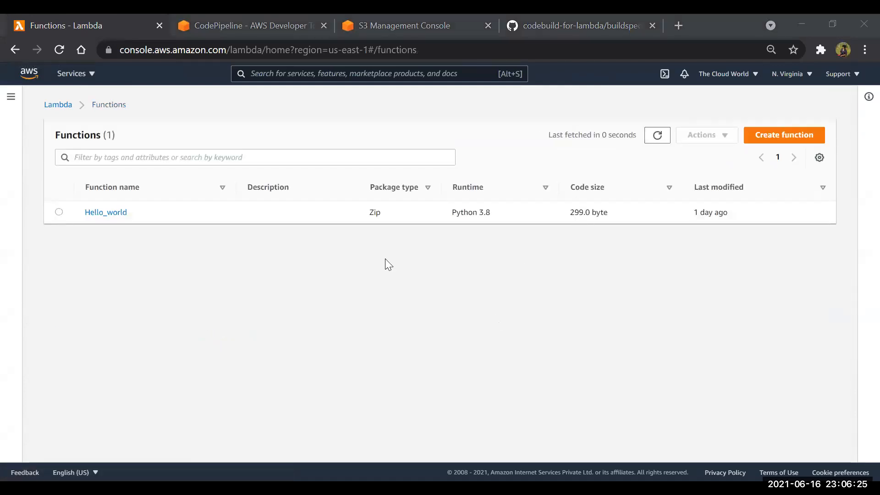
left_click(94, 214)
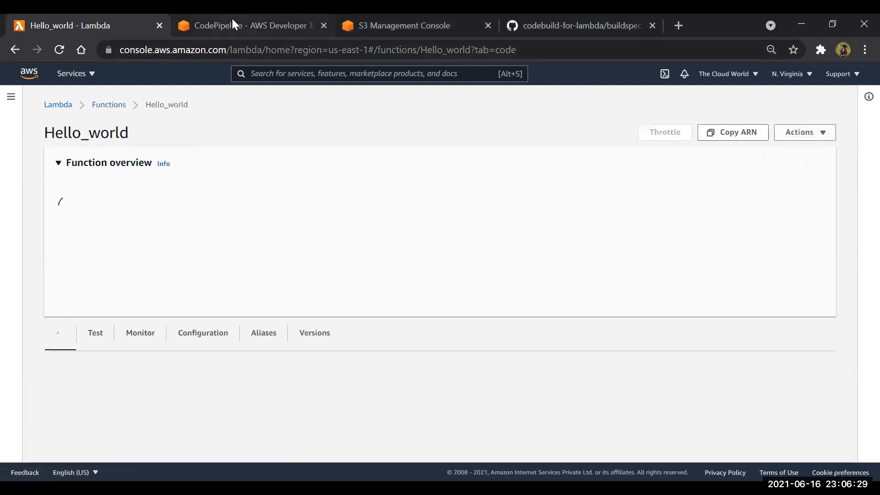
left_click(232, 19)
left_click(523, 19)
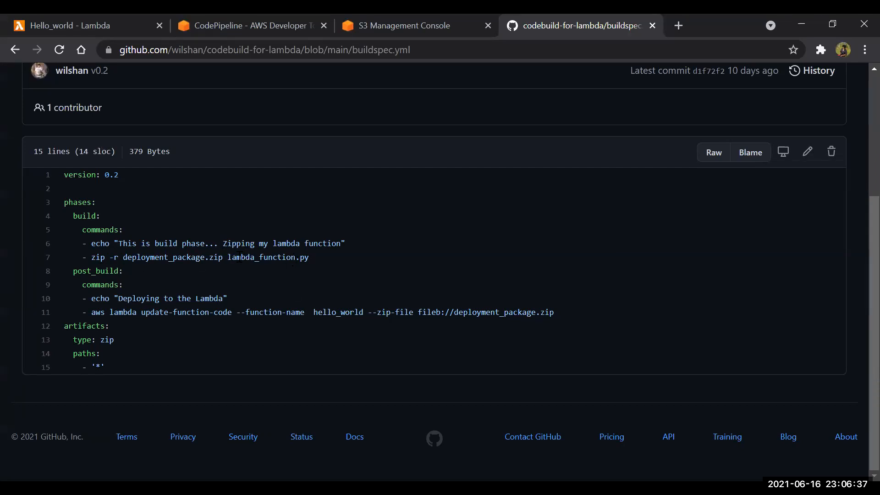
Examine the zip command in the build phase and the aws lambda update-function-code command in the post_build phase of buildspec.yml.
left_click_drag(100, 257, 237, 257)
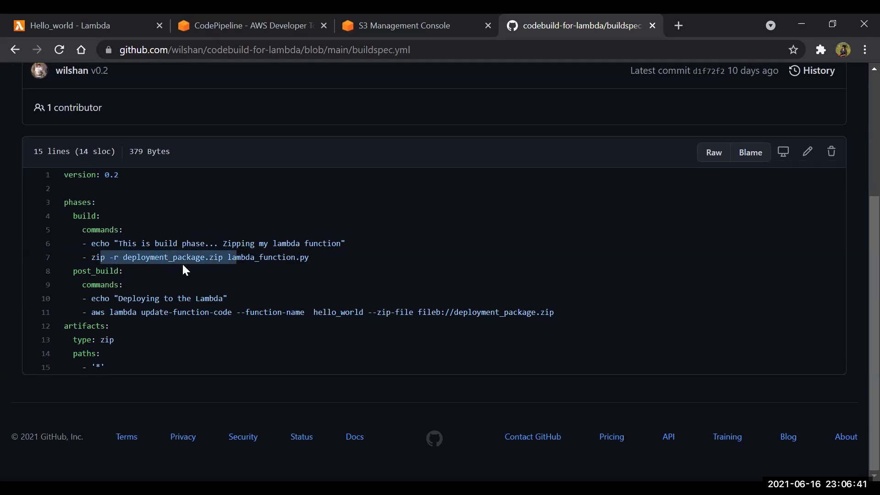
left_click(212, 268)
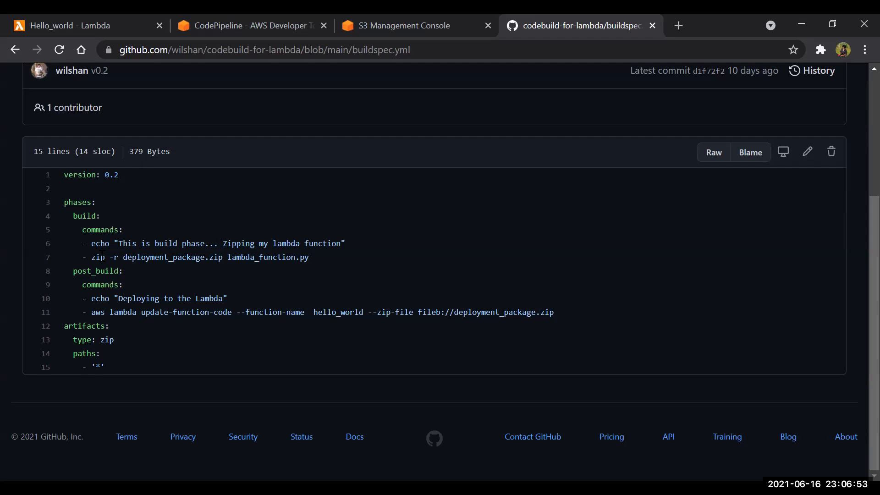
left_click_drag(102, 257, 286, 258)
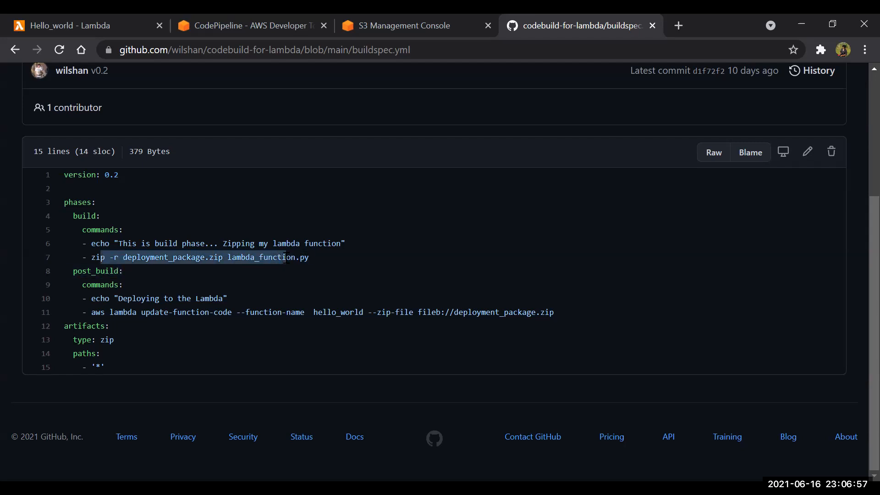
left_click_drag(94, 249, 343, 264)
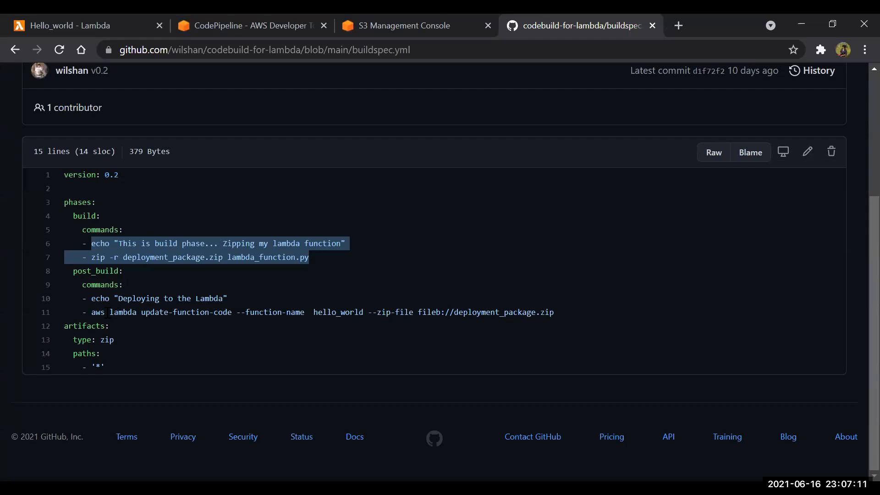
left_click(252, 311)
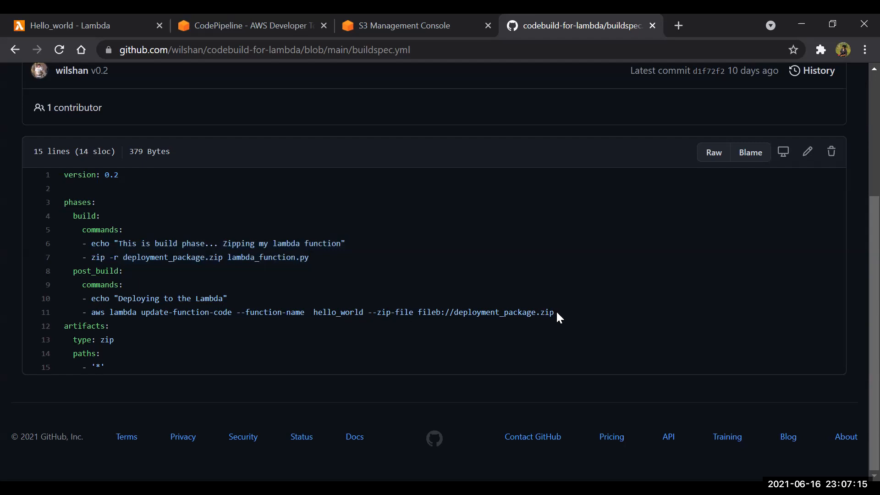
left_click_drag(556, 310, 44, 316)
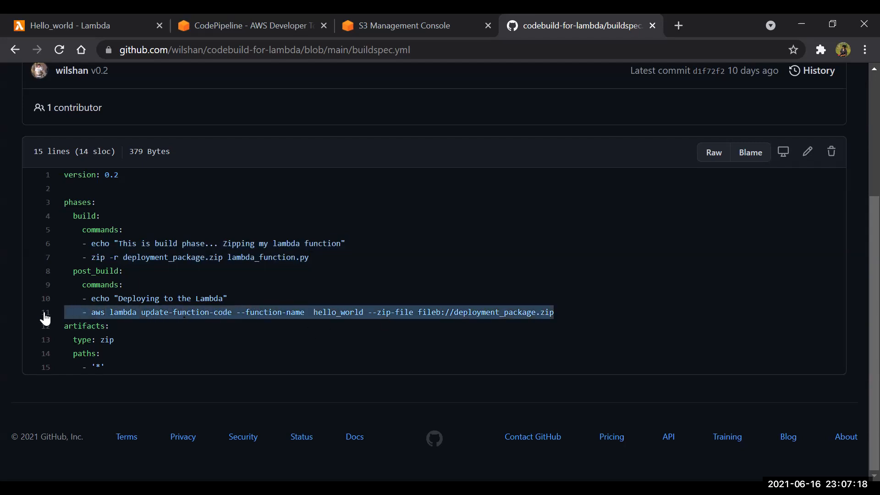
left_click(97, 313)
left_click_drag(98, 313, 264, 314)
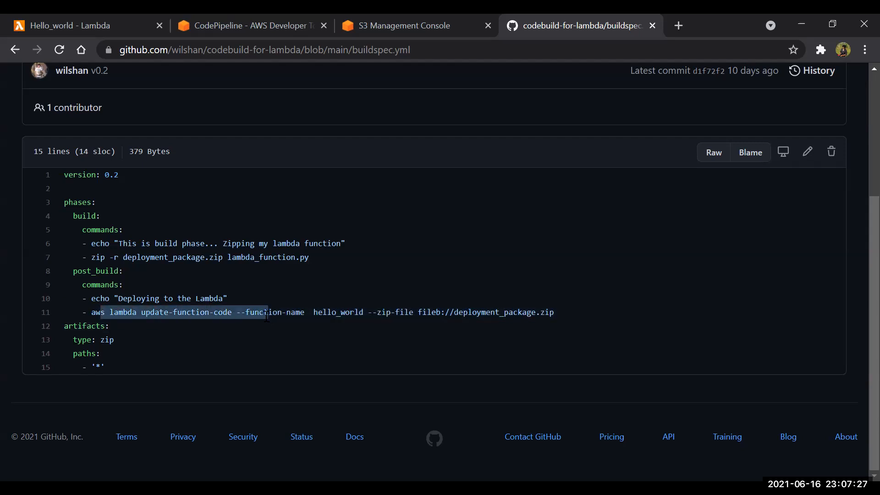
left_click_drag(160, 257, 195, 257)
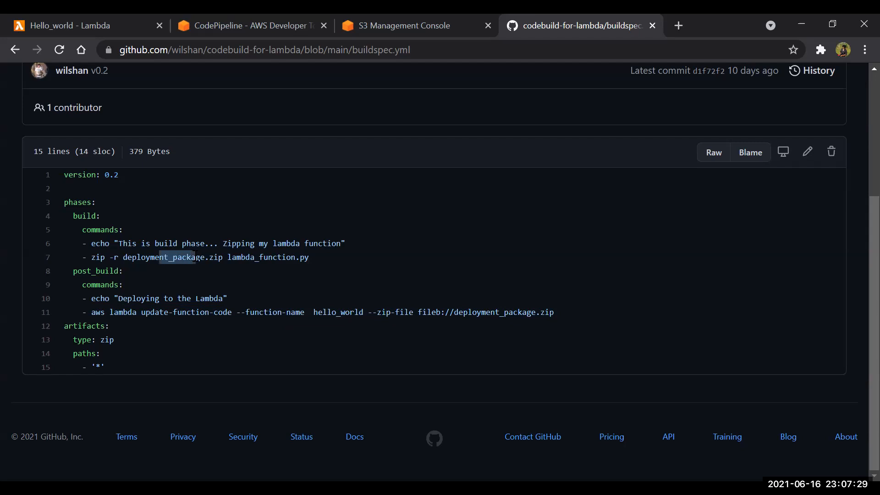
left_click_drag(238, 316, 289, 321)
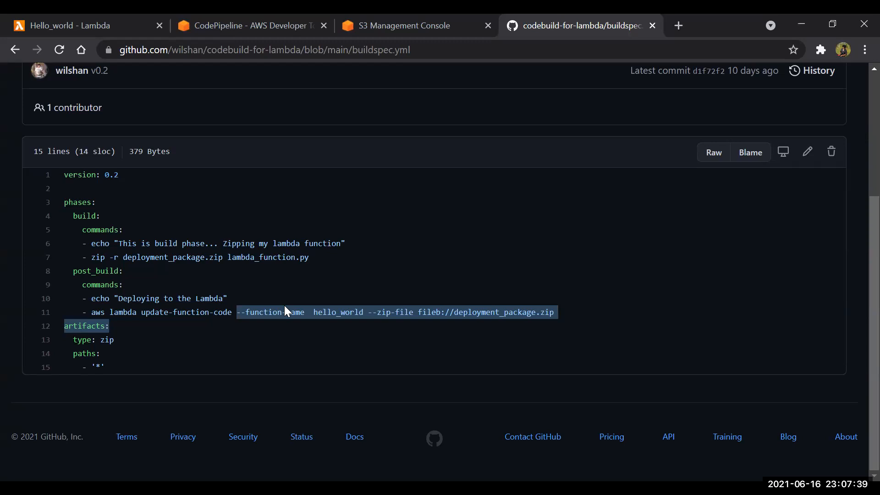
left_click(339, 326)
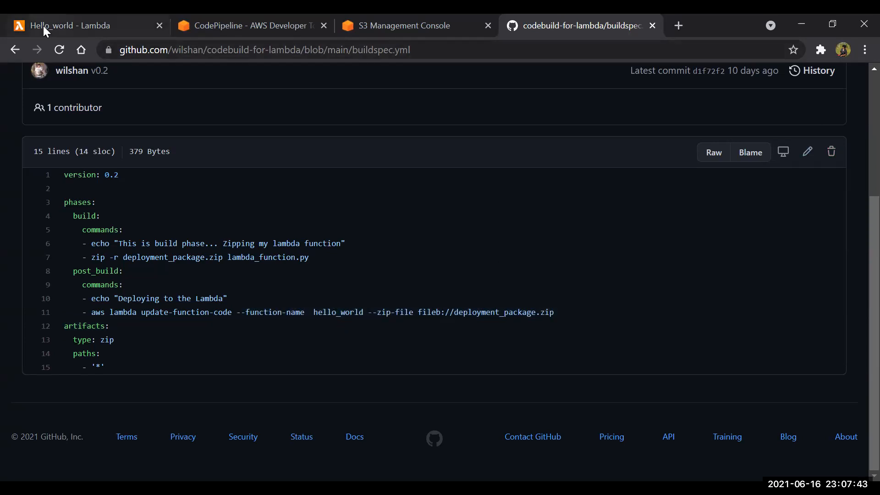
Edit buildspec.yml on GitHub and set the function name in the aws lambda update-function-code command to Hello_world.
left_click(807, 152)
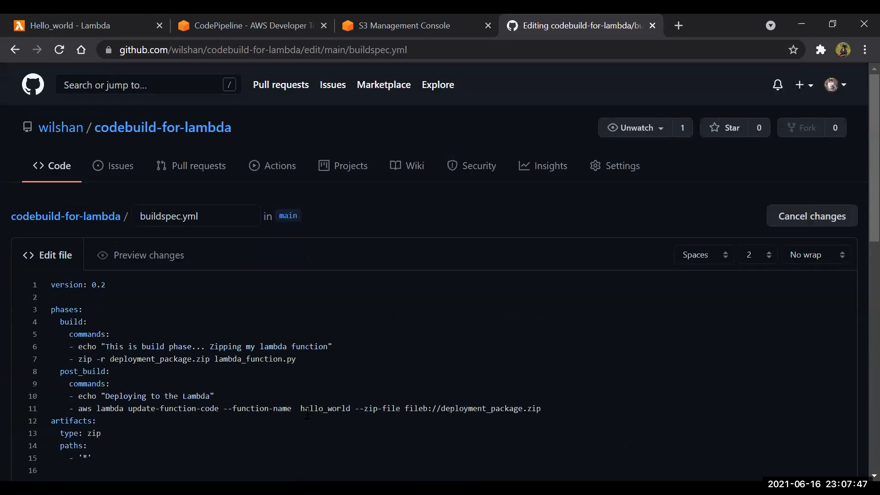
left_click(306, 408)
key("BackSpace")
type("H")
left_click_drag(87, 407, 542, 408)
scroll(477, 313, "down", 3)
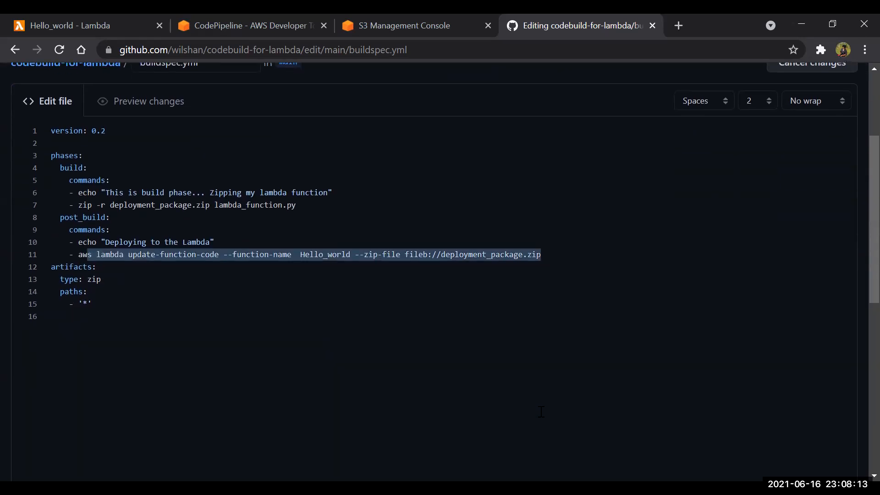
Switch to the CodePipeline console and open the CodeBuild execution details of the pipeline's Build action.
left_click(248, 26)
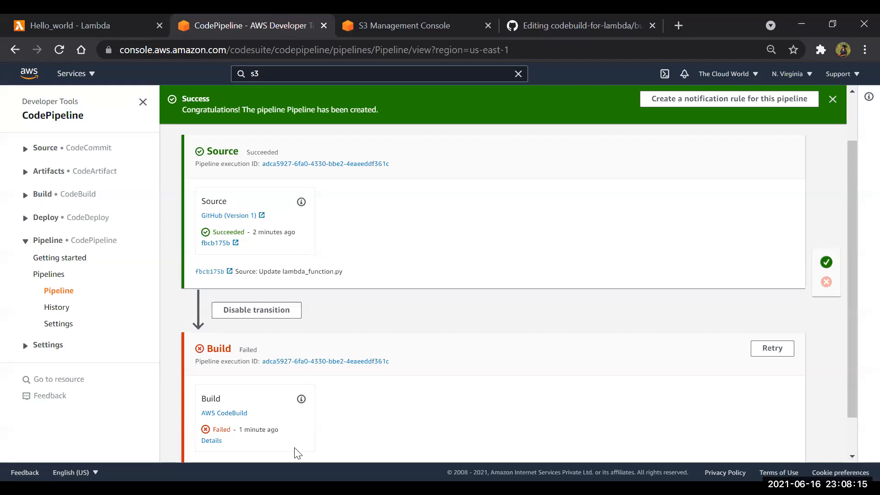
left_click(555, 20)
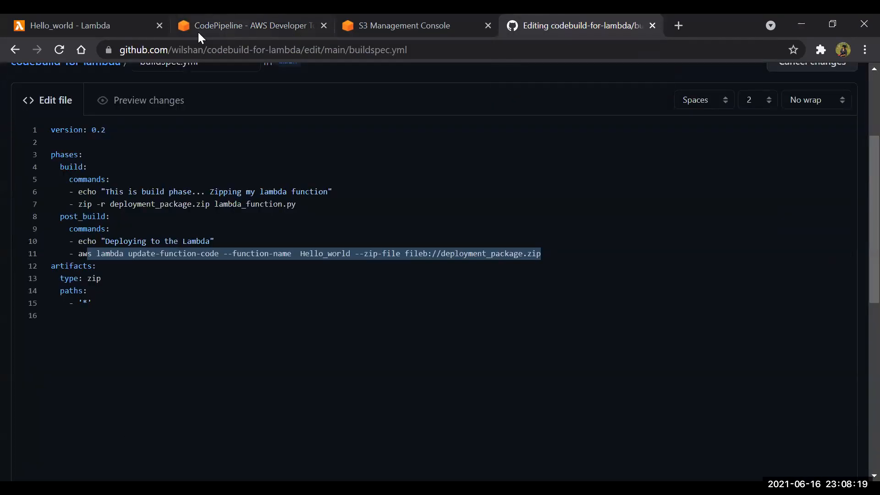
left_click(214, 20)
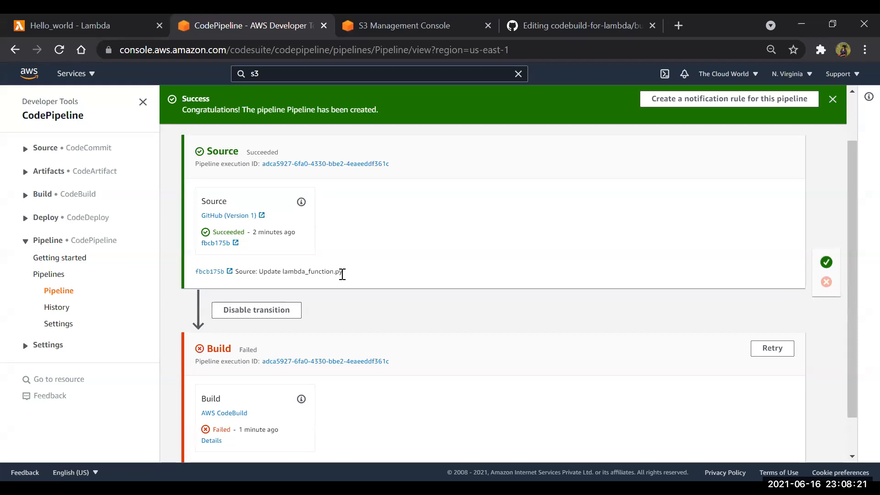
scroll(363, 352, "down", 1)
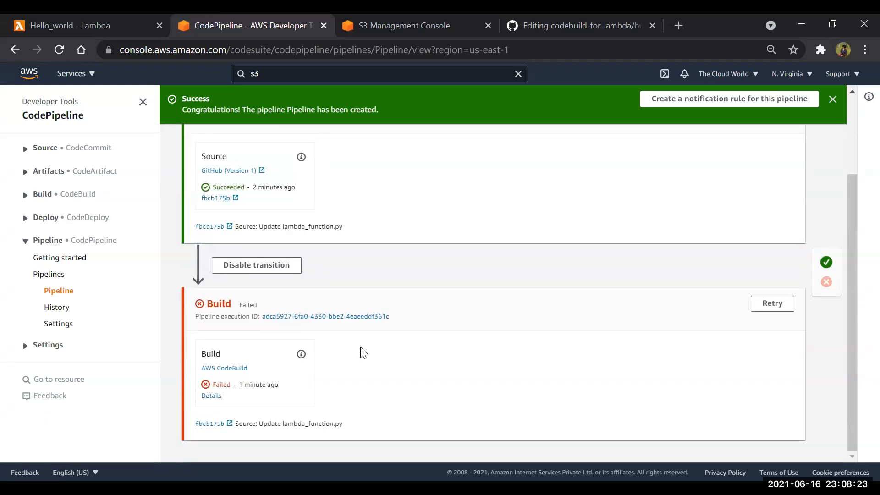
right_click(217, 397)
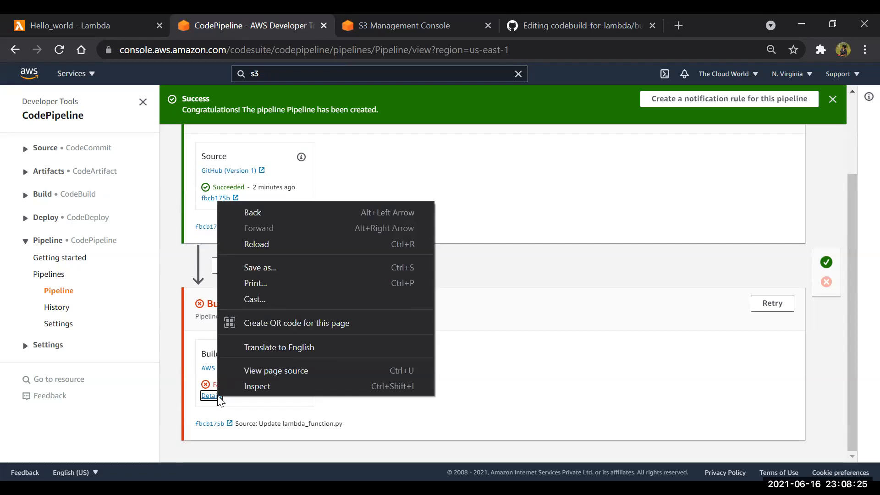
left_click(489, 369)
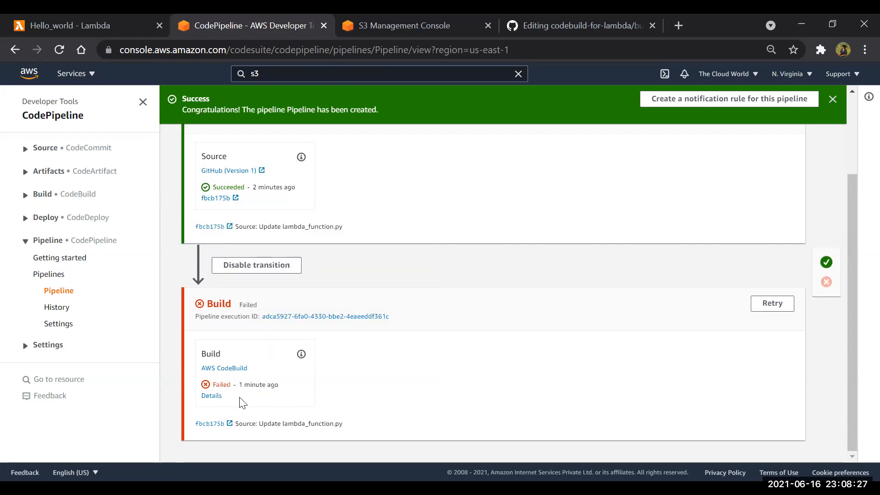
right_click(212, 397)
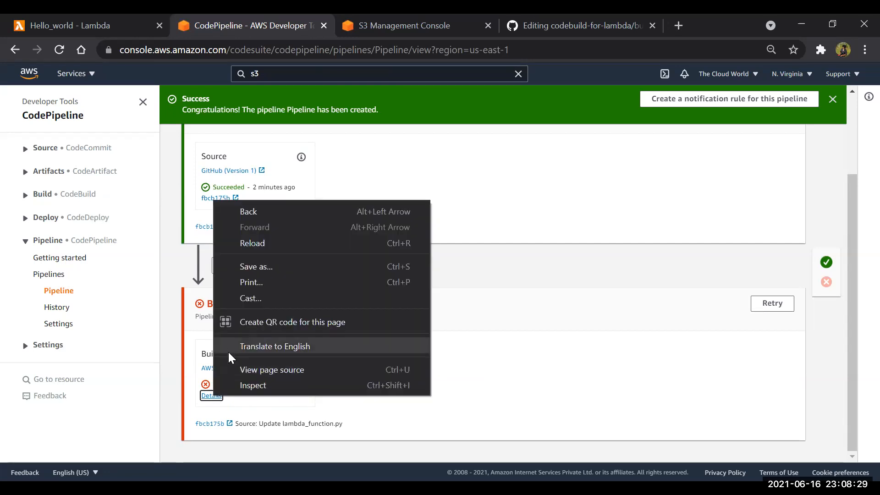
left_click(212, 396)
left_click(211, 396)
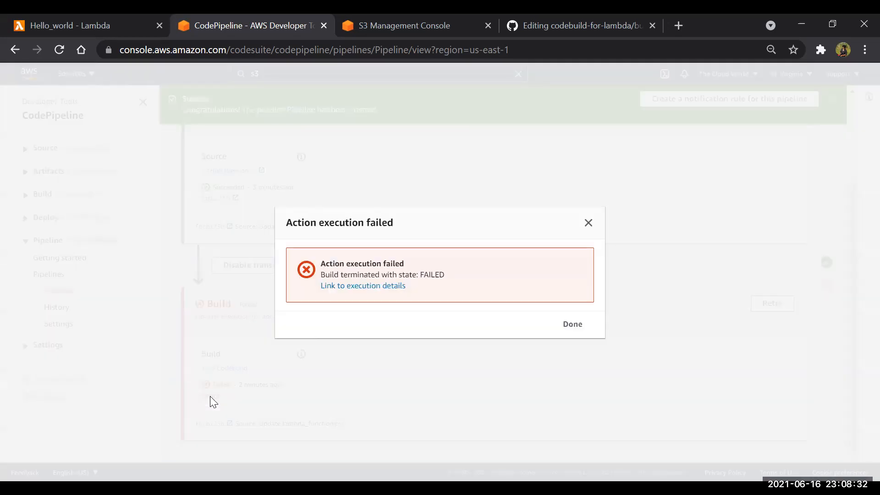
left_click(350, 284)
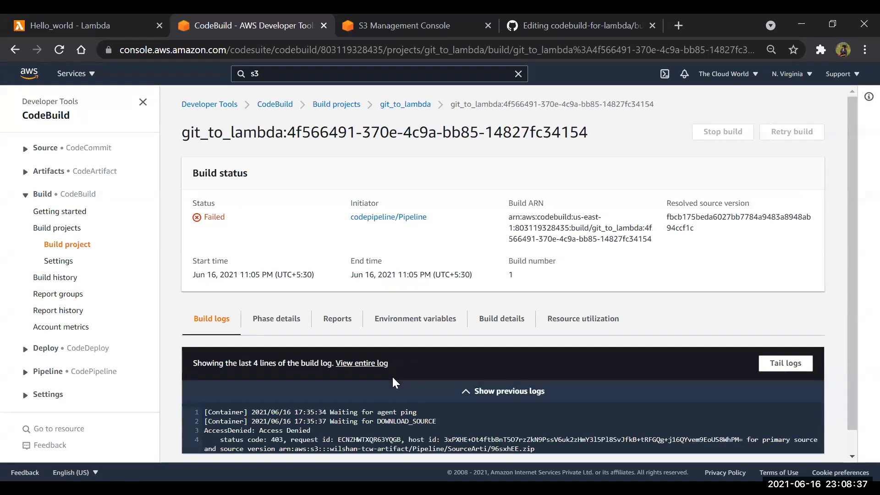
Examine the git_to_lambda build log for the DOWNLOAD_SOURCE error and the S3 source artifact path it refers to.
scroll(392, 378, "down", 1)
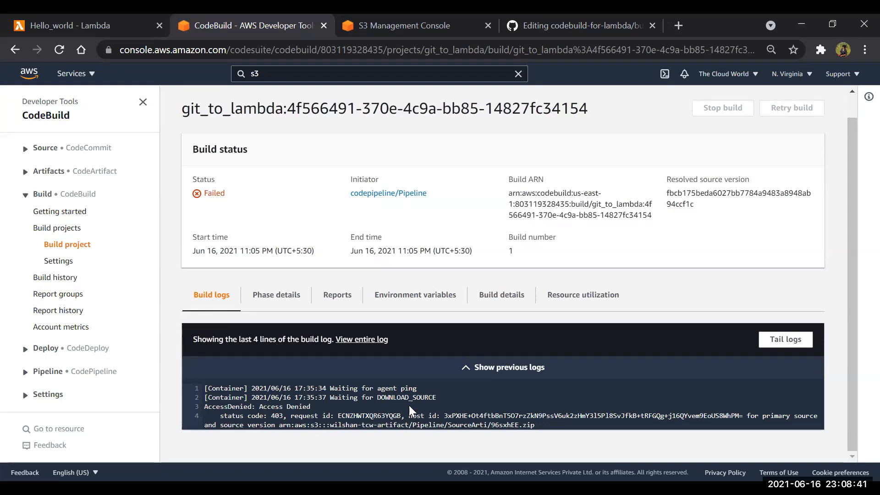
left_click_drag(384, 387, 423, 406)
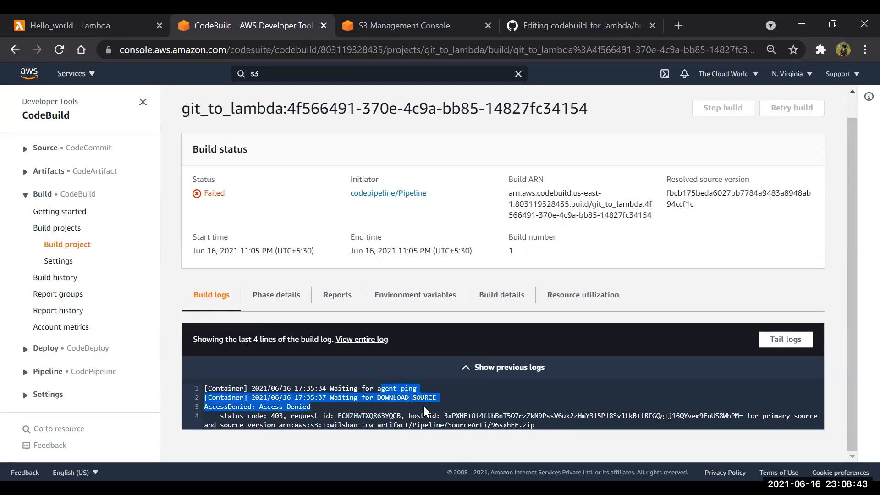
left_click(265, 414)
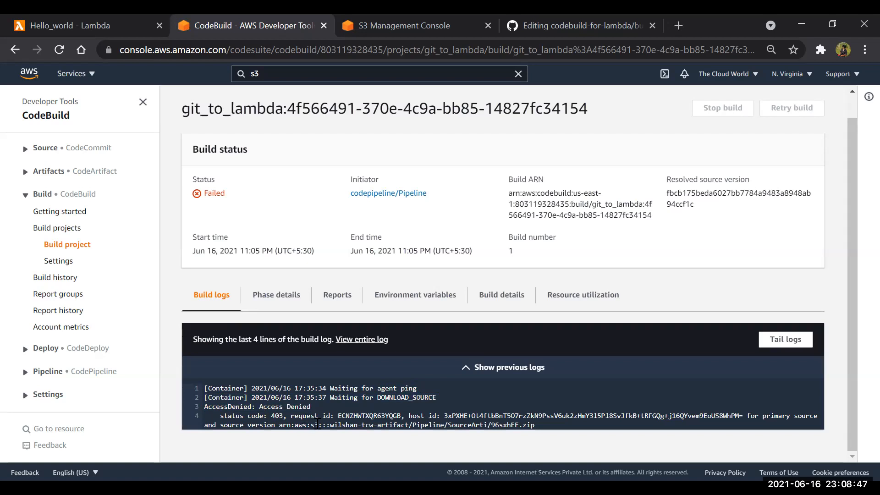
left_click_drag(317, 424, 519, 446)
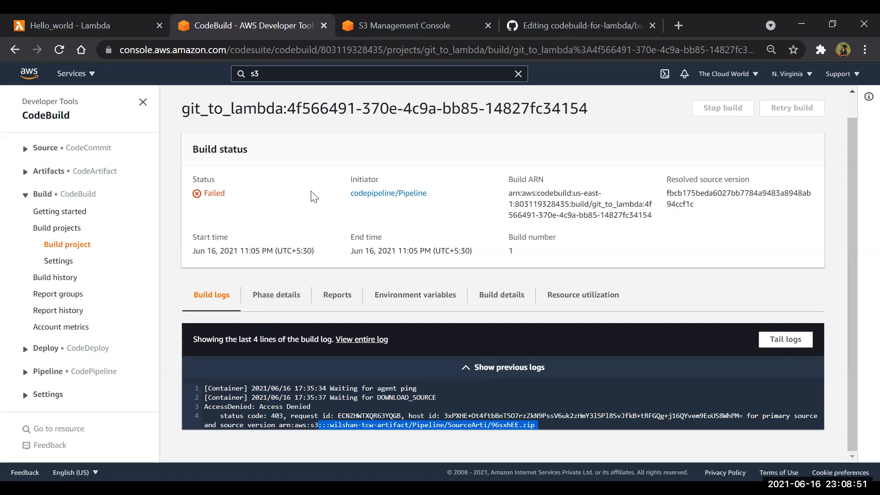
key("alt+Tab")
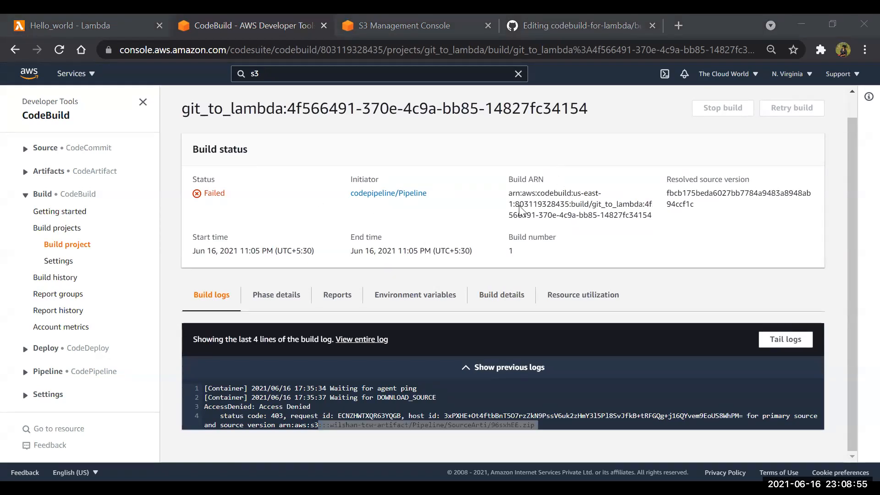
left_click(336, 405)
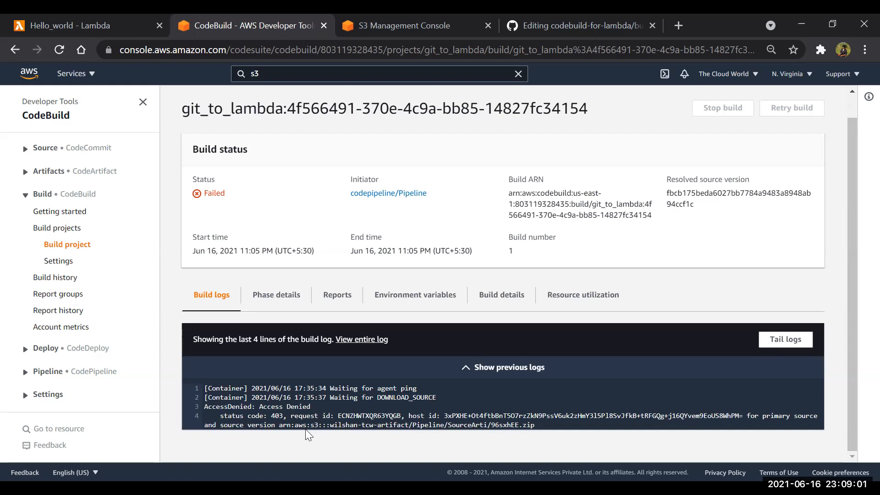
left_click_drag(302, 427, 520, 428)
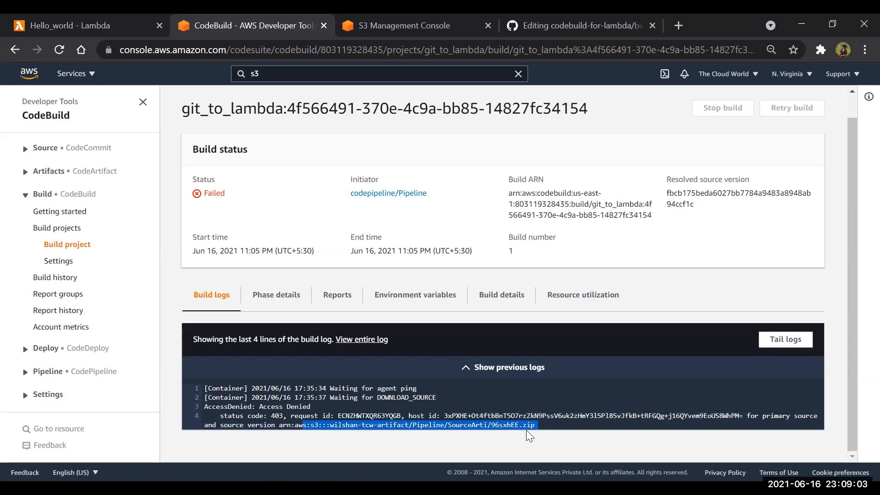
left_click(527, 430)
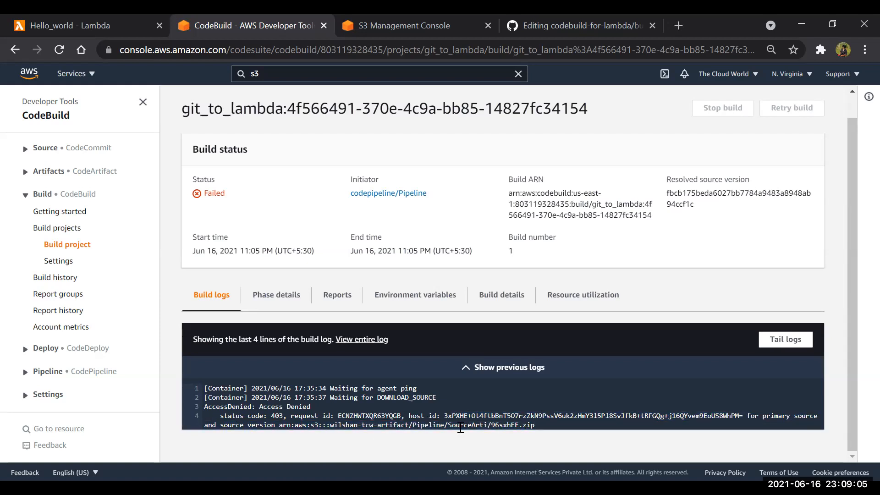
left_click_drag(460, 428, 508, 426)
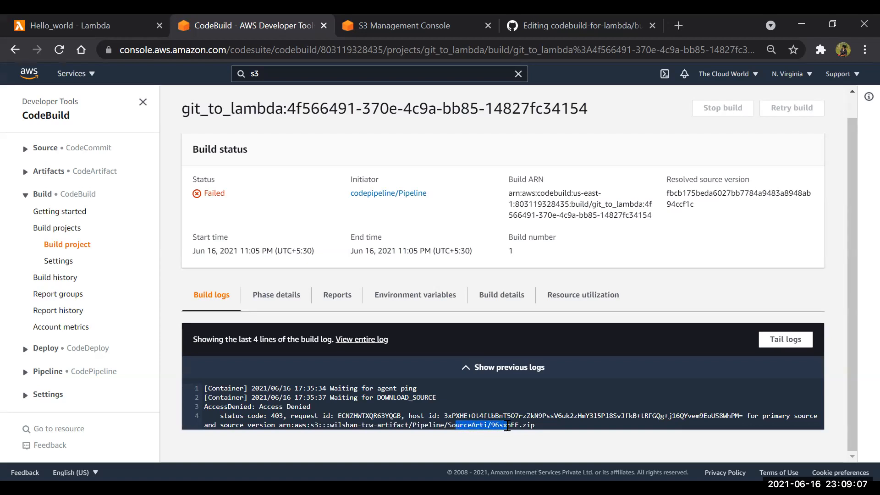
left_click(508, 426)
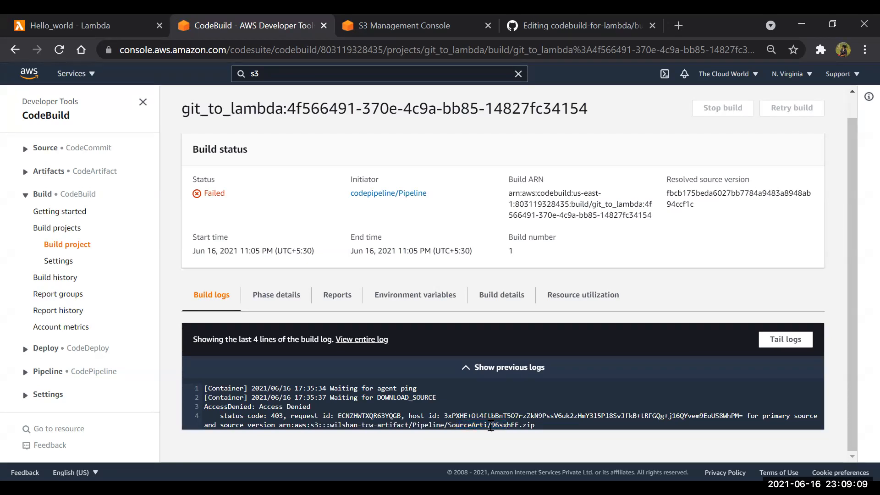
left_click_drag(490, 426, 534, 429)
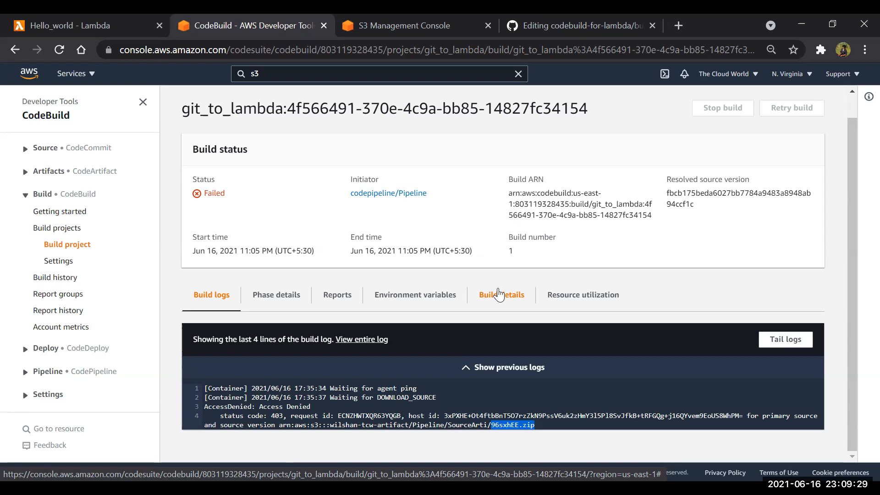
Find the service role in the build's environment details and open it in IAM in a new browser tab.
left_click(273, 297)
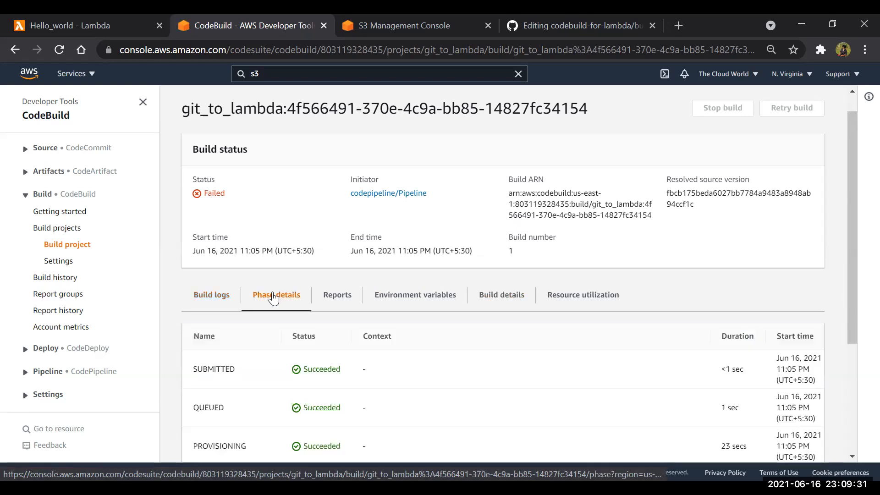
left_click(345, 295)
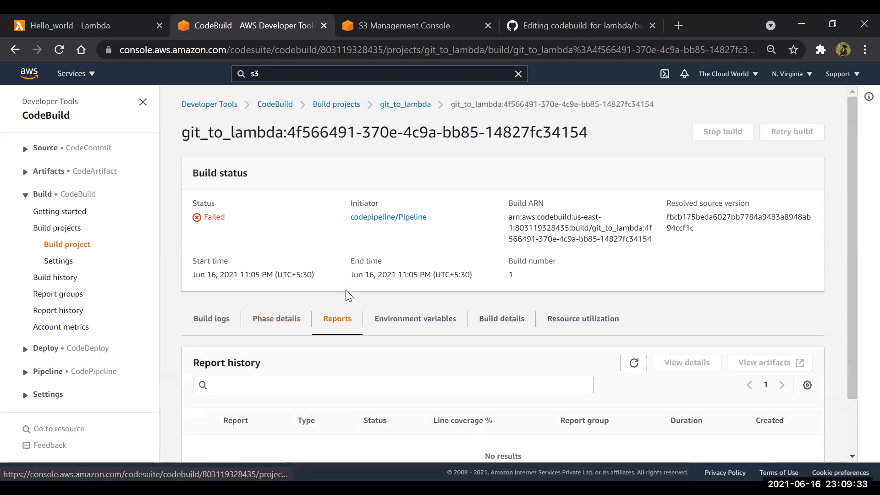
left_click(412, 326)
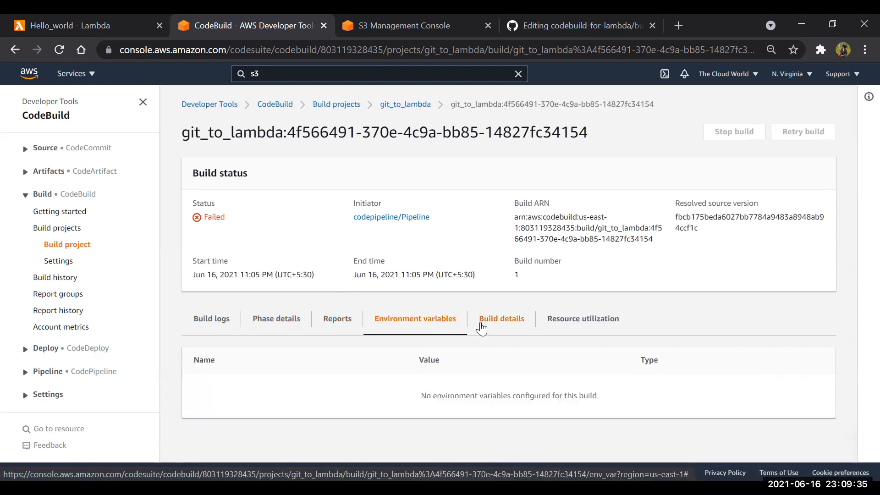
left_click(481, 326)
scroll(433, 294, "down", 2)
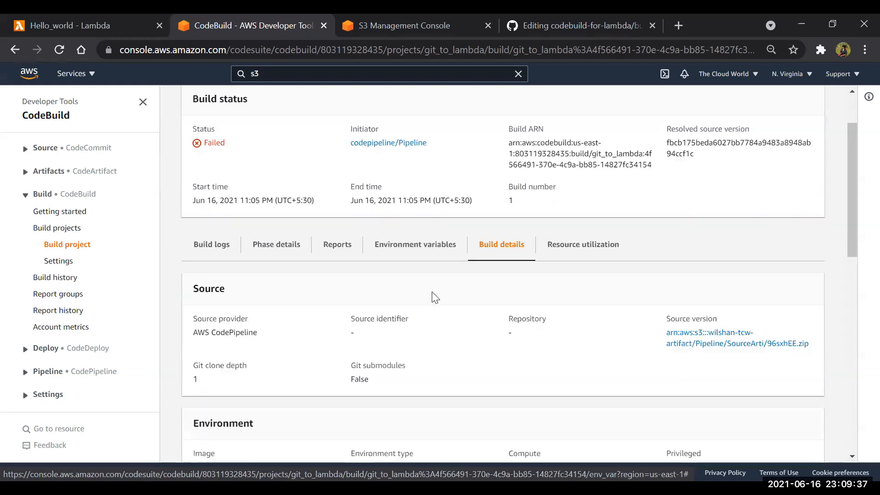
scroll(433, 295, "down", 4)
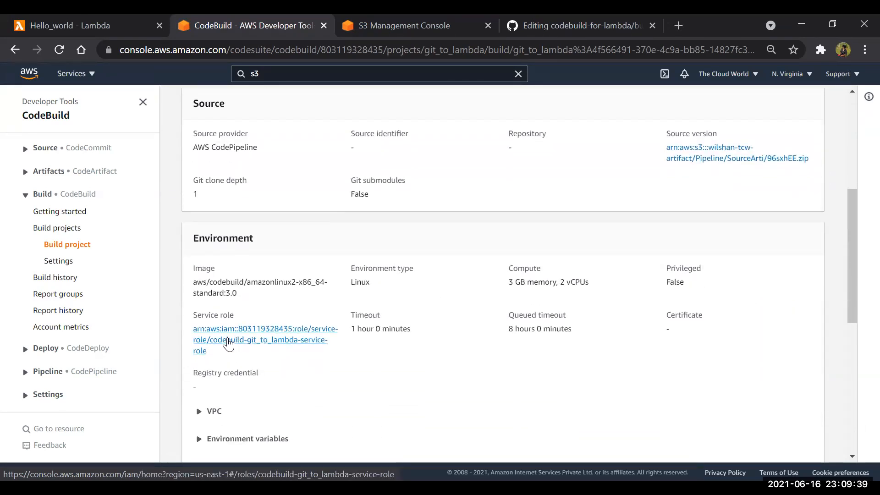
right_click(228, 342)
left_click(252, 351)
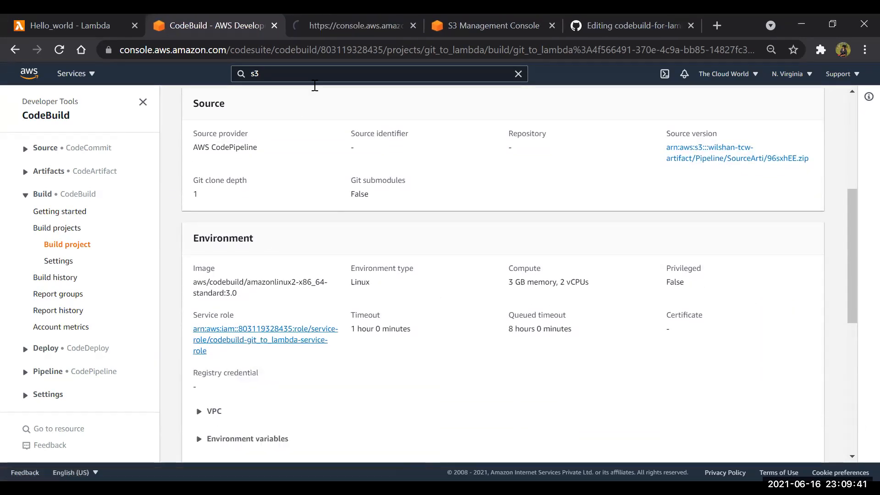
left_click(331, 17)
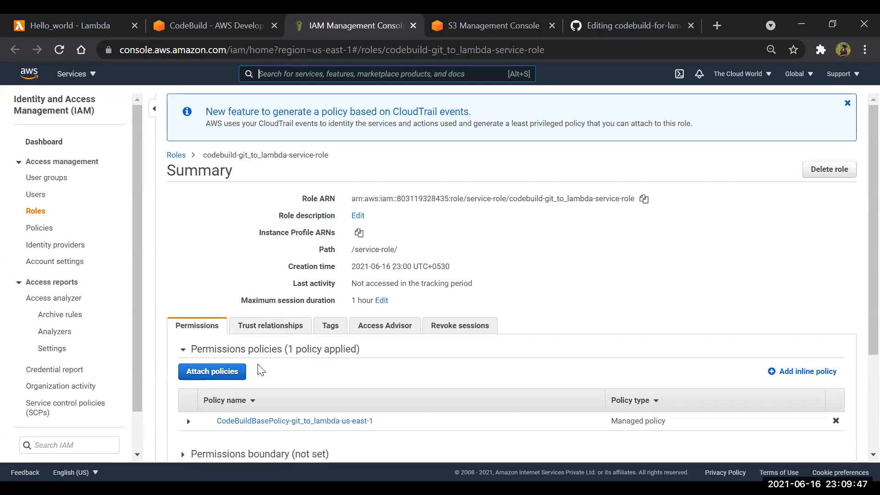
Attach the AmazonS3FullAccess policy to the codebuild-git_to_lambda-service-role.
scroll(232, 358, "down", 2)
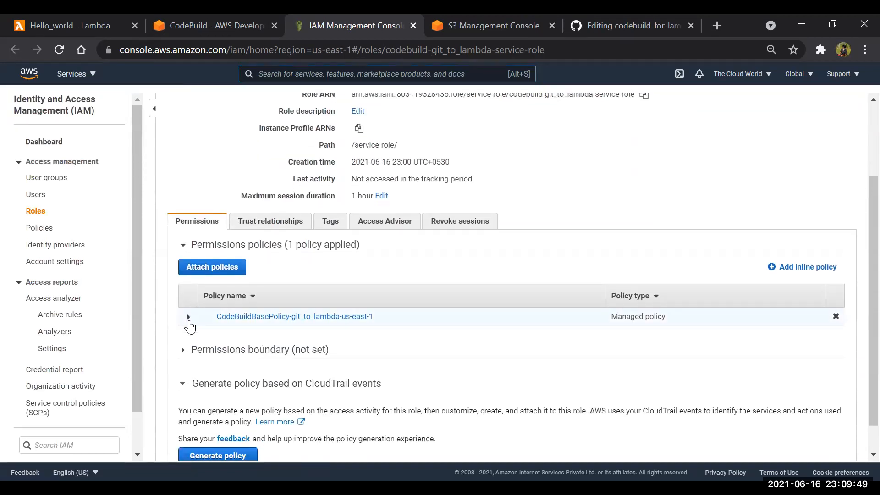
left_click(188, 316)
scroll(190, 323, "down", 2)
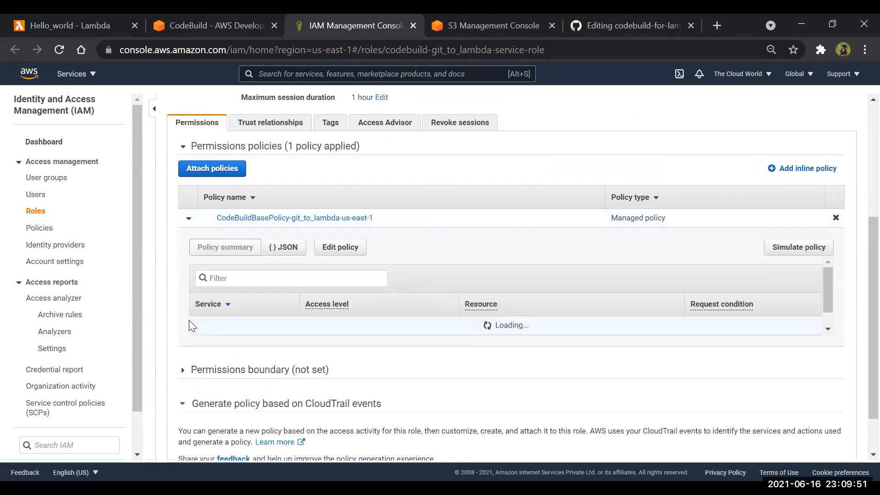
left_click(223, 173)
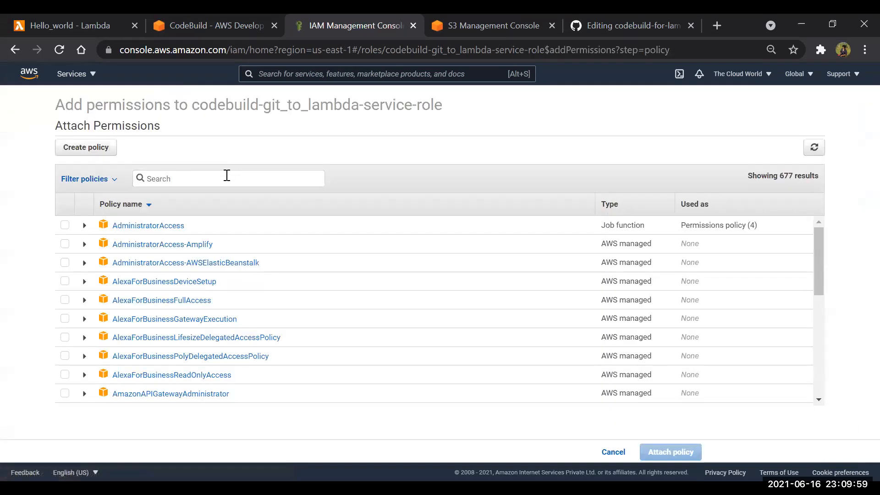
type("s3")
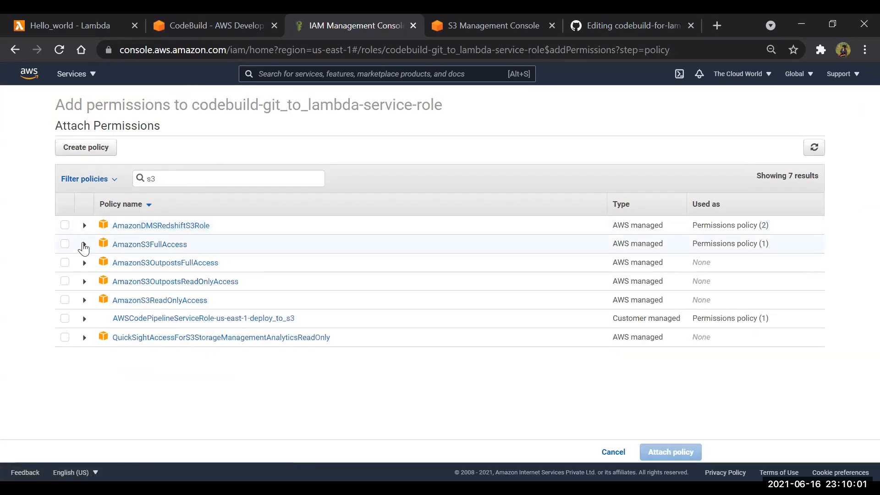
left_click(65, 244)
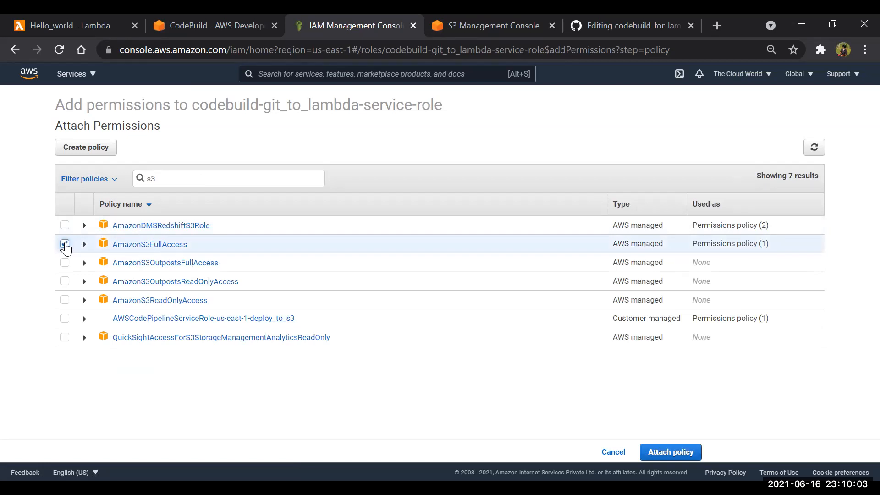
left_click(683, 450)
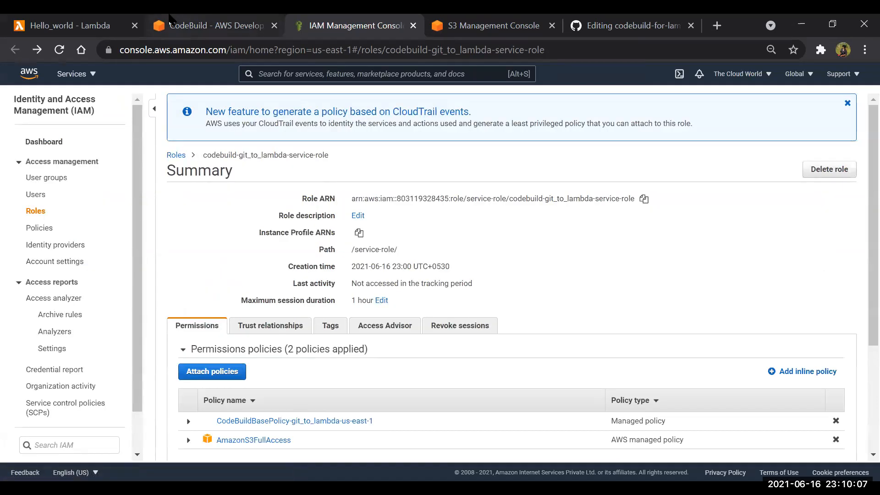
In GitHub's buildspec.yml editor, change the function name in the update-function-code command to hello_world and check the commit form.
left_click(170, 21)
left_click(579, 21)
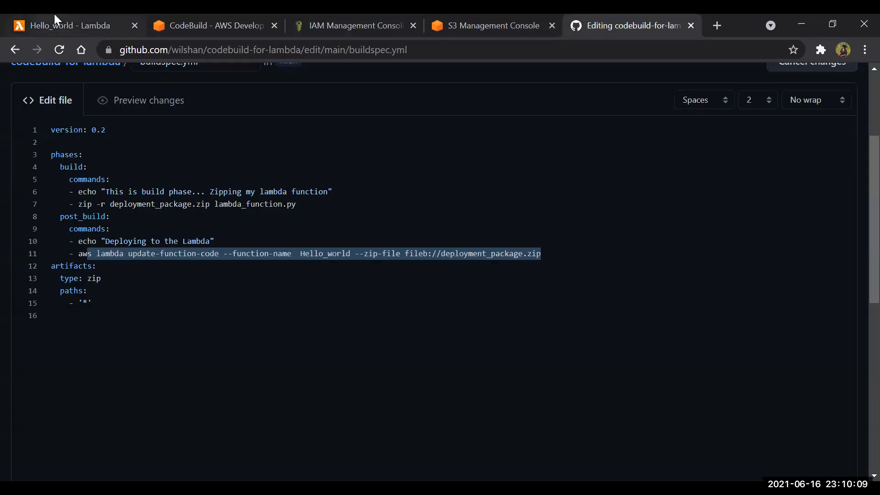
left_click(54, 14)
left_click(606, 19)
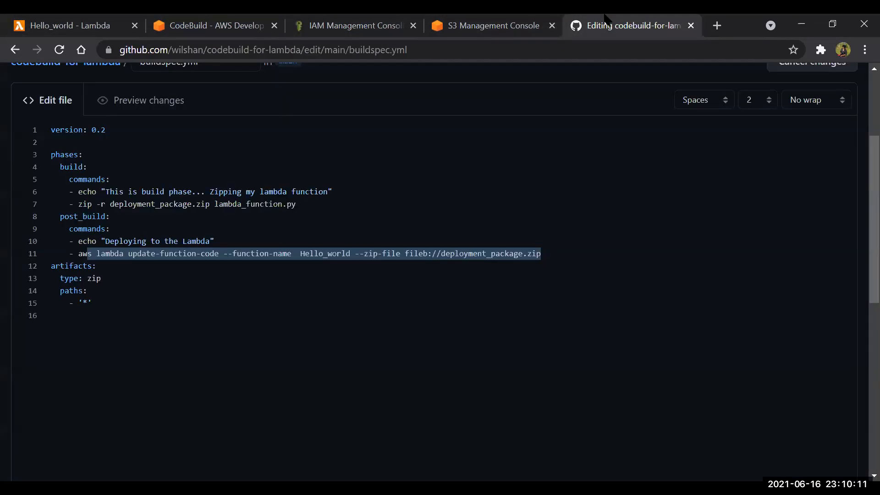
left_click(307, 253)
key("BackSpace")
type("h")
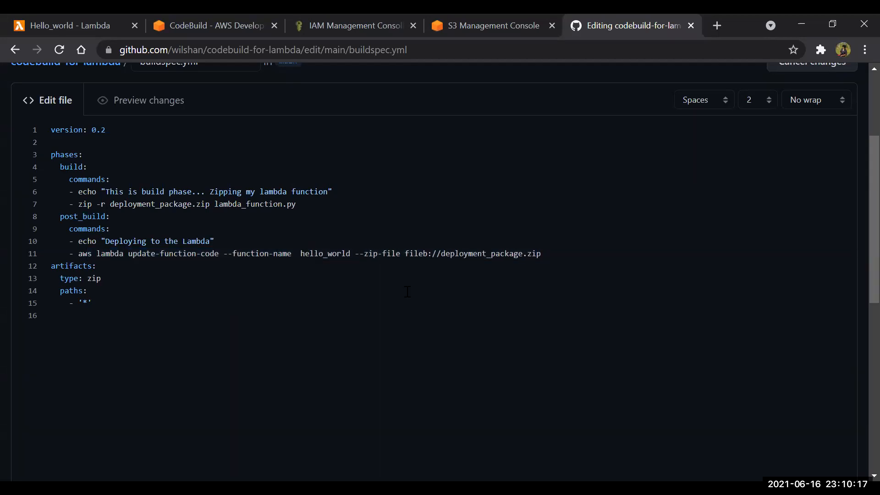
scroll(407, 292, "down", 9)
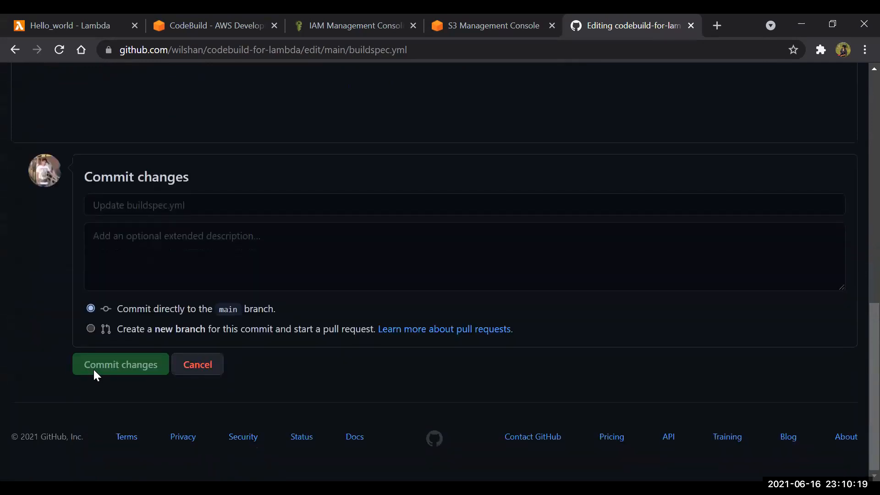
scroll(259, 92, "up", 10)
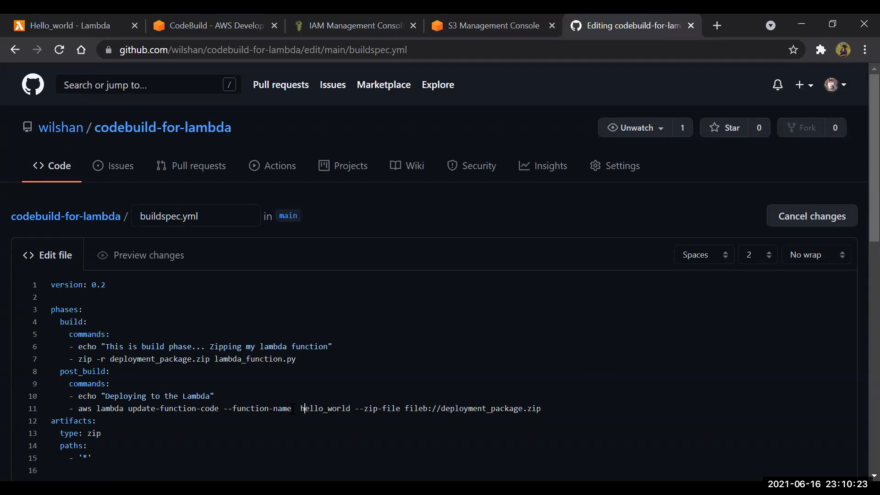
scroll(340, 428, "down", 10)
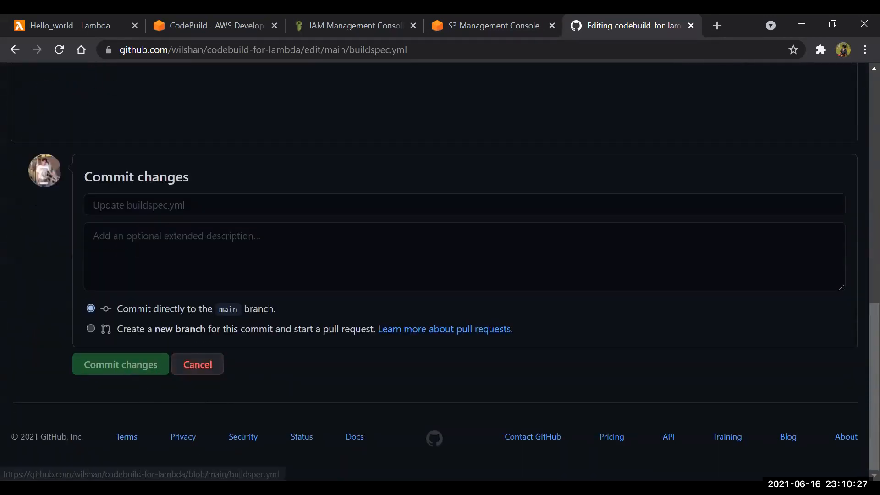
Switch from the CodeBuild details to the pipeline in CodePipeline and retry its failed Build stage.
left_click(202, 18)
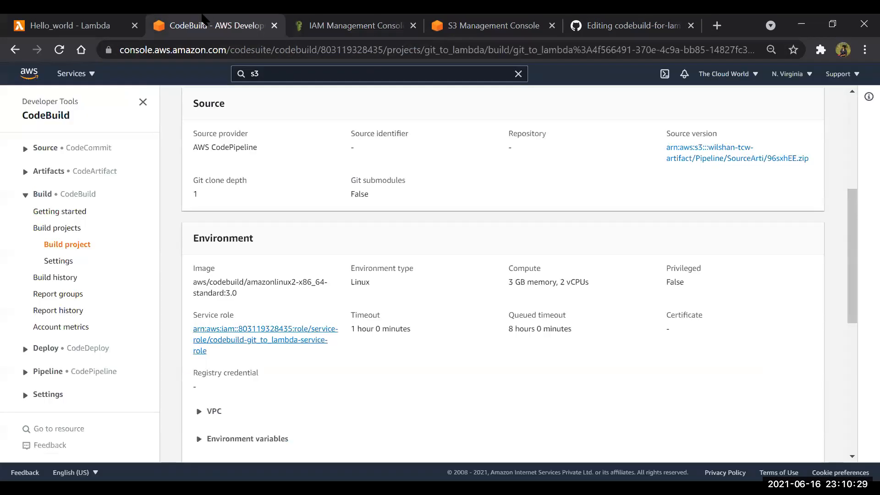
scroll(489, 351, "up", 5)
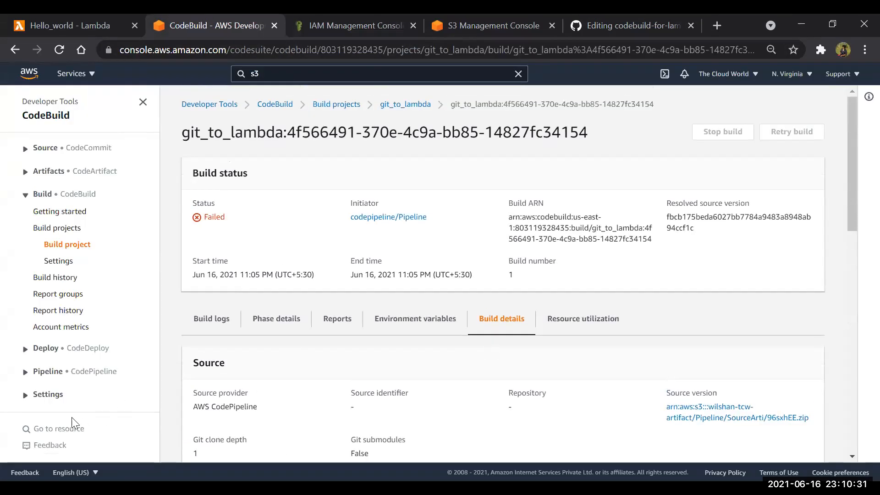
left_click(37, 378)
left_click(52, 406)
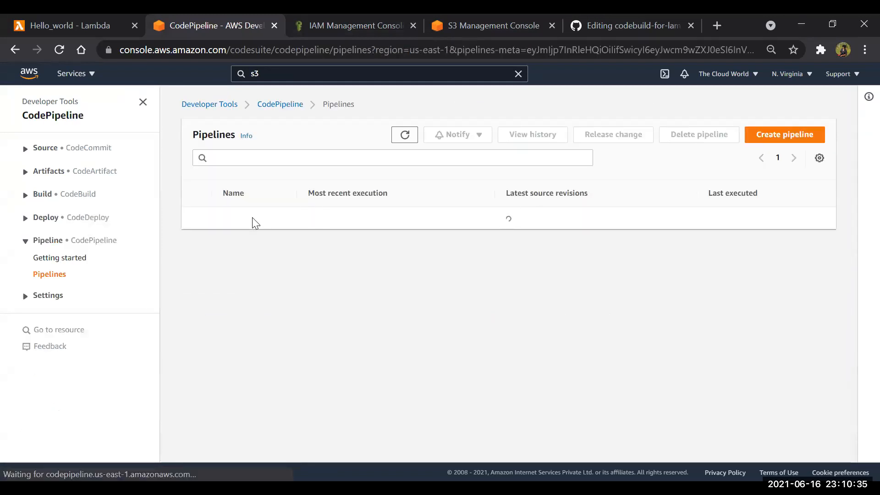
left_click(232, 219)
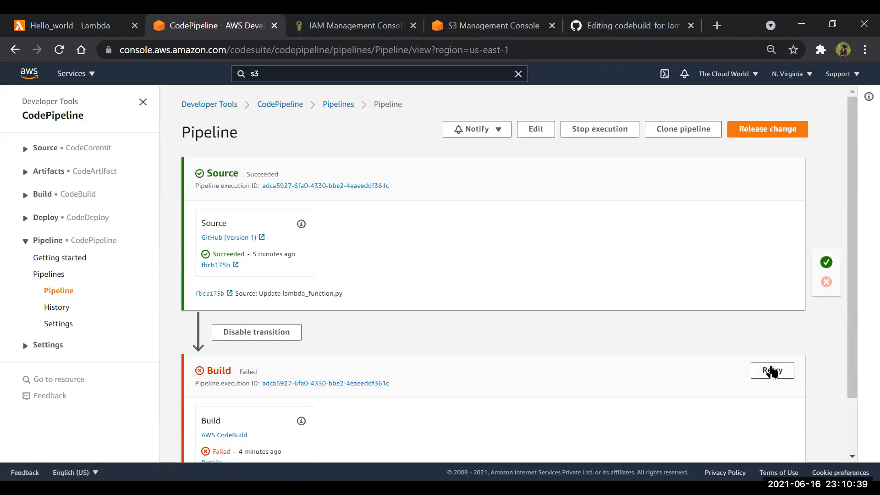
left_click(772, 371)
Open the CodeBuild execution details of the retried Build action.
scroll(531, 309, "down", 2)
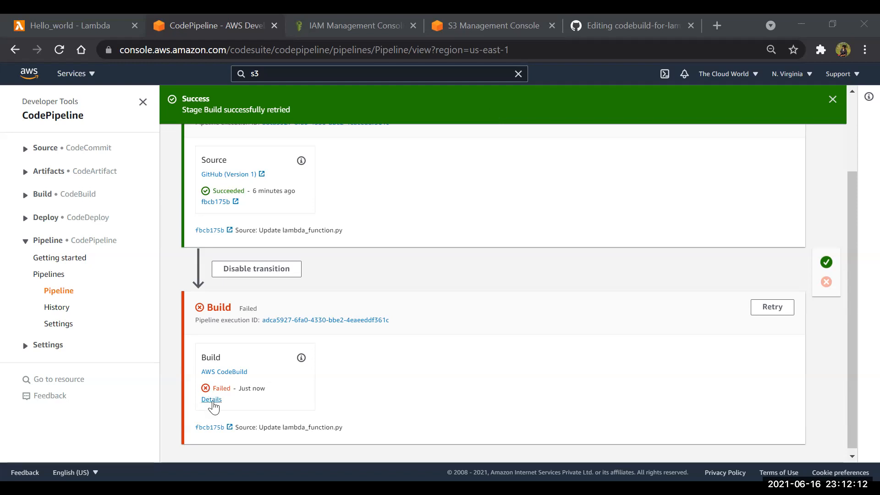
right_click(213, 405)
key("Escape")
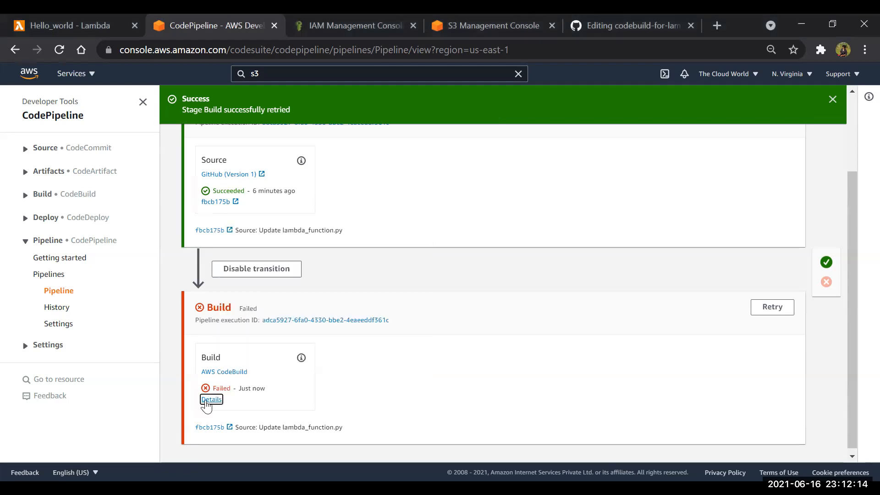
left_click(207, 400)
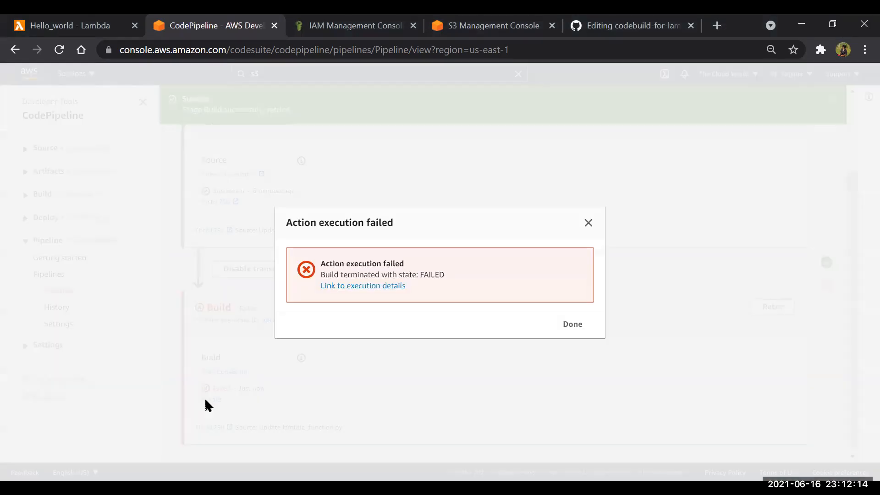
left_click(363, 286)
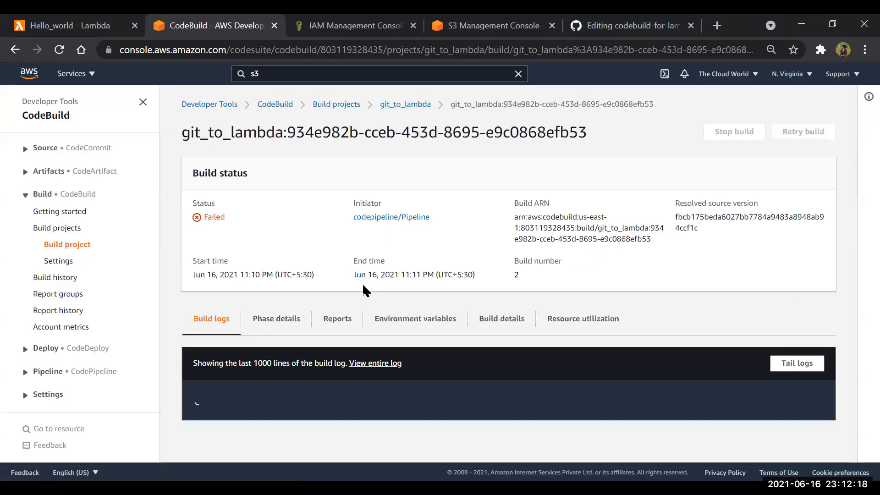
Examine the build log from the source download and zip command through the error raised by the update-function-code command.
scroll(363, 289, "down", 3)
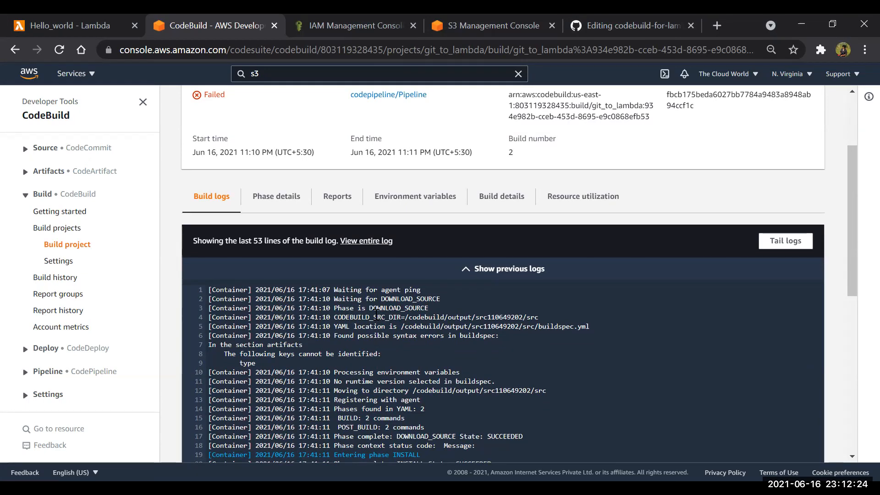
left_click_drag(375, 318, 394, 338)
scroll(394, 341, "down", 5)
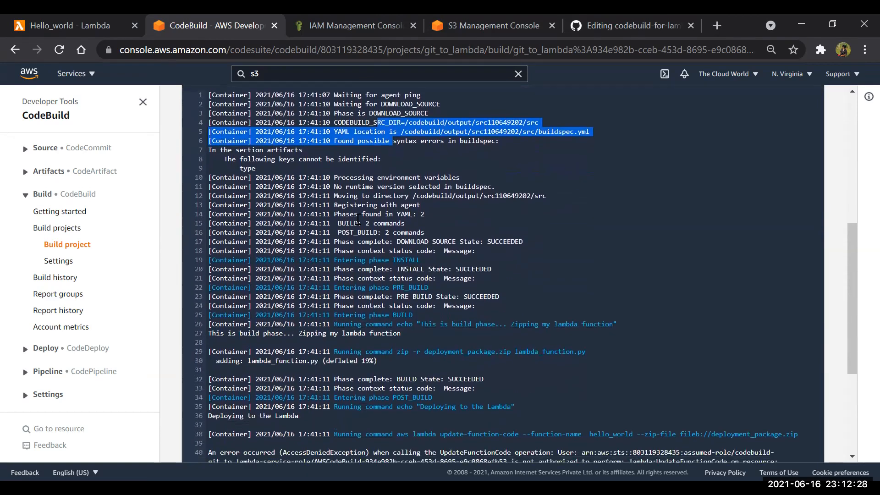
left_click_drag(334, 351, 507, 372)
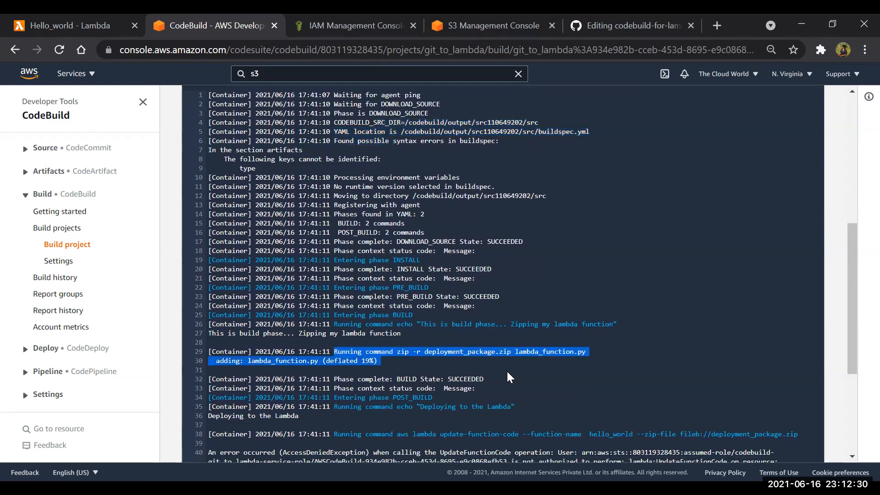
scroll(508, 370, "down", 2)
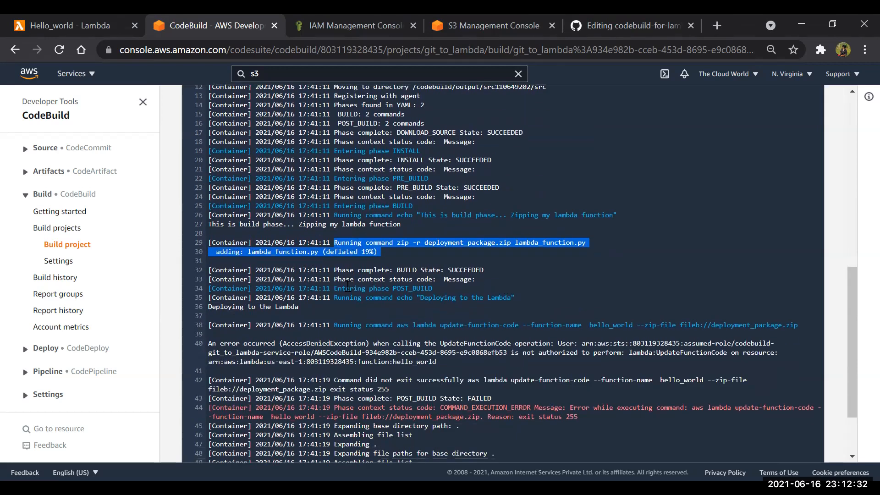
left_click_drag(341, 326, 526, 327)
left_click_drag(680, 334, 696, 338)
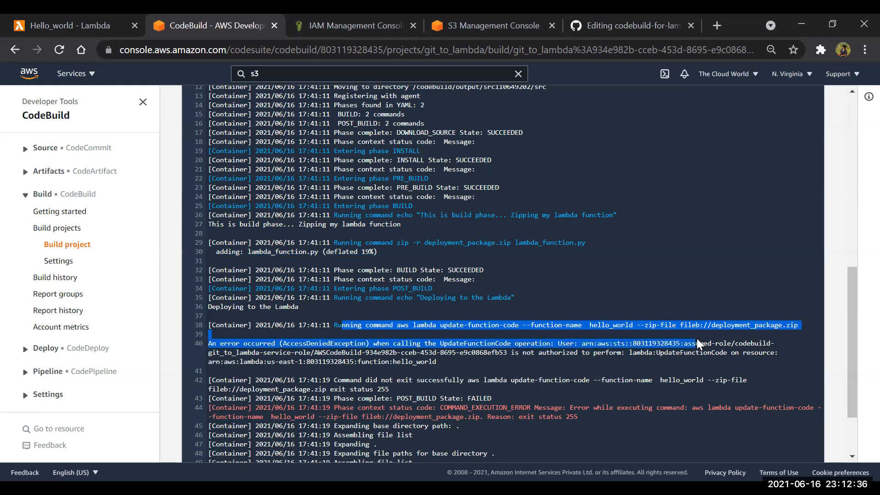
left_click(447, 357)
scroll(448, 356, "down", 3)
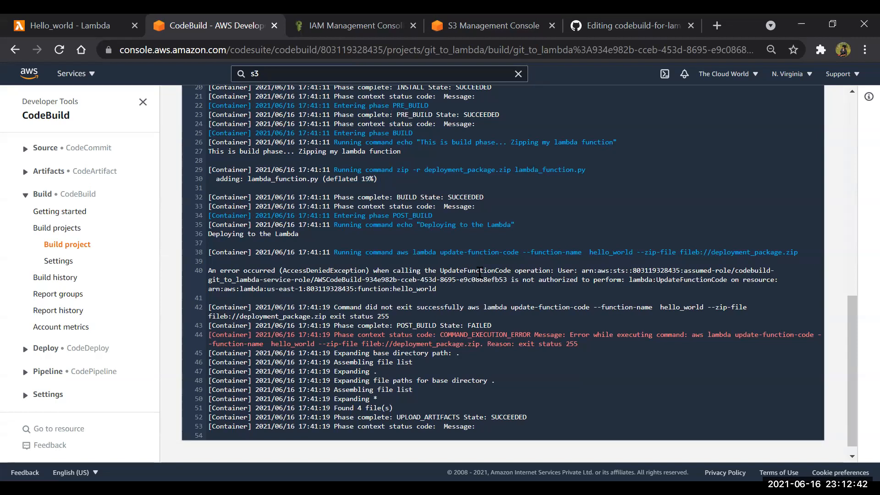
left_click_drag(478, 271, 762, 271)
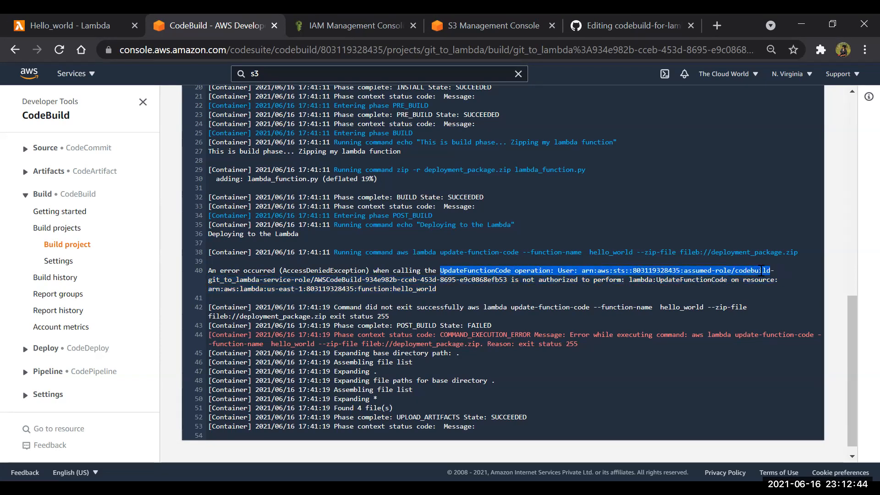
left_click(261, 279)
left_click_drag(327, 280, 605, 297)
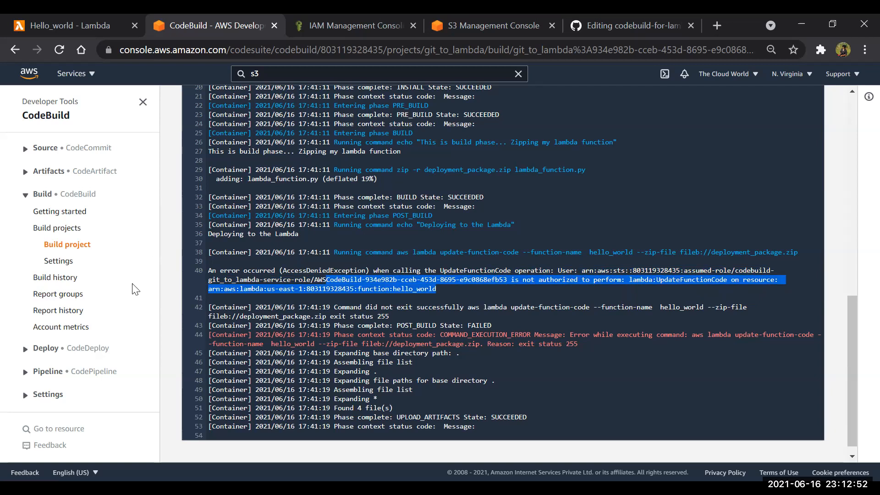
left_click(345, 285)
left_click_drag(345, 285, 446, 297)
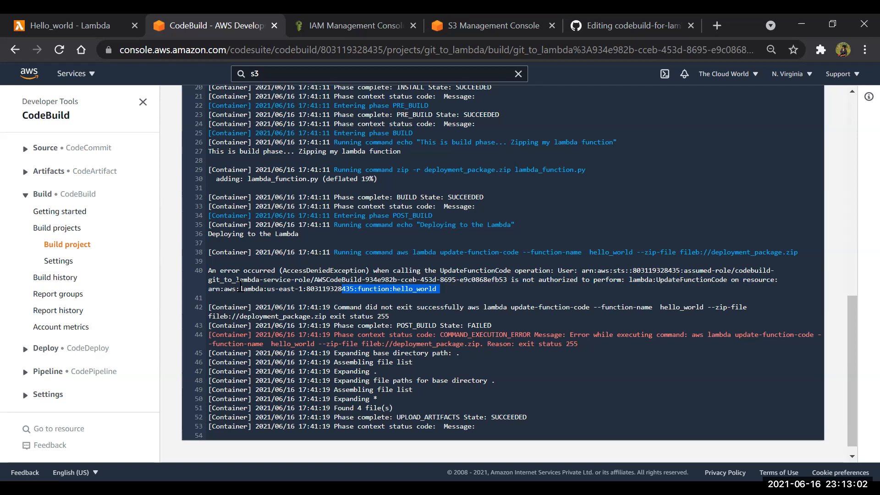
left_click(544, 90)
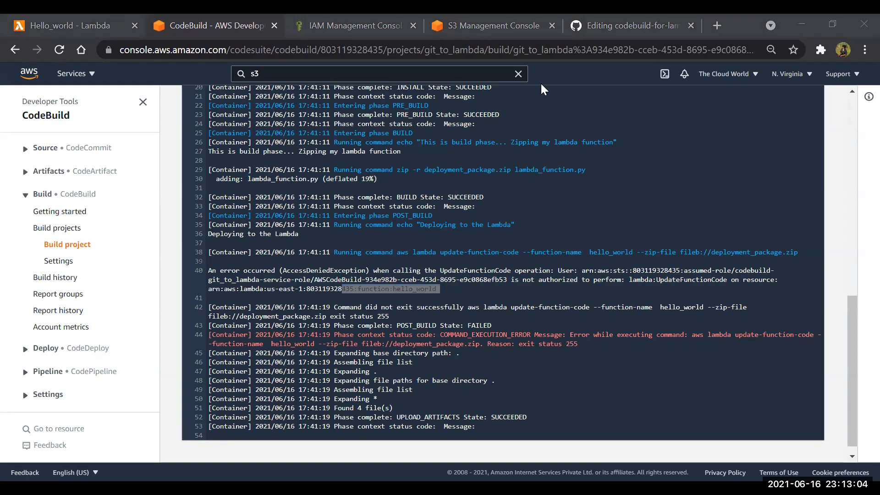
Review the base policy of codebuild-git_to_lambda-service-role in IAM and attach the AWSLambda_FullAccess policy to the role.
key("ctrl+Tab")
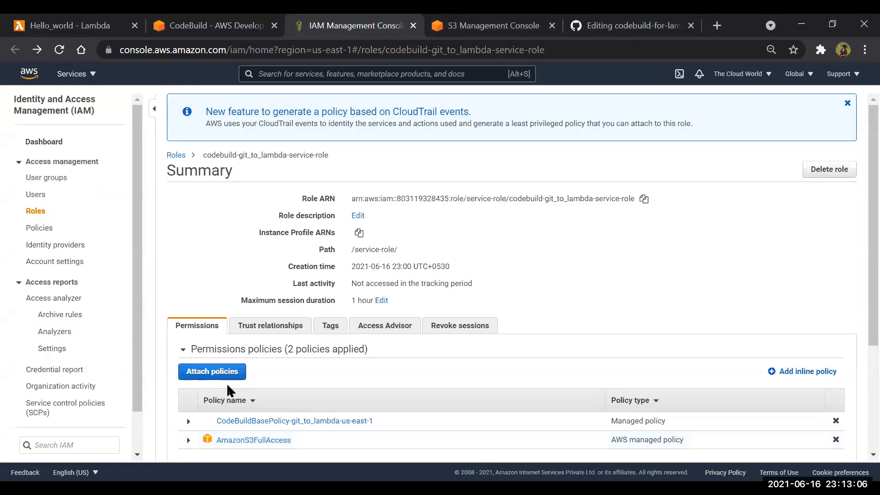
left_click(188, 422)
scroll(190, 426, "down", 5)
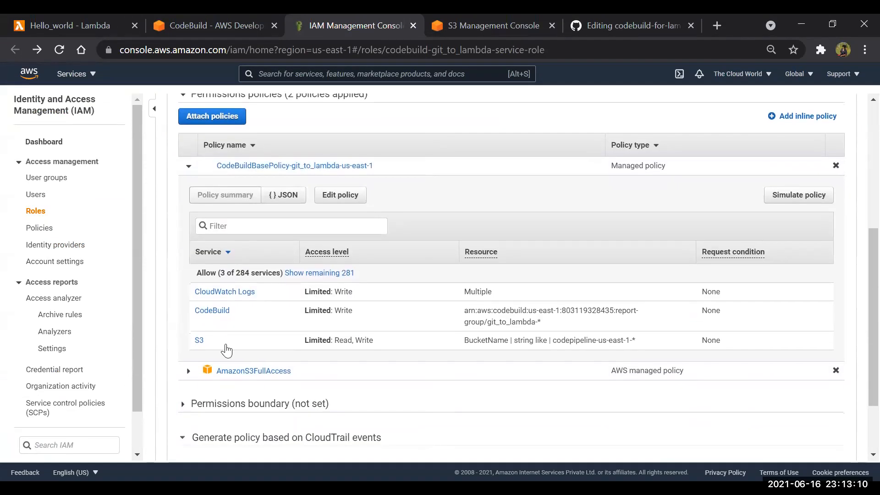
left_click(209, 125)
type("lambda")
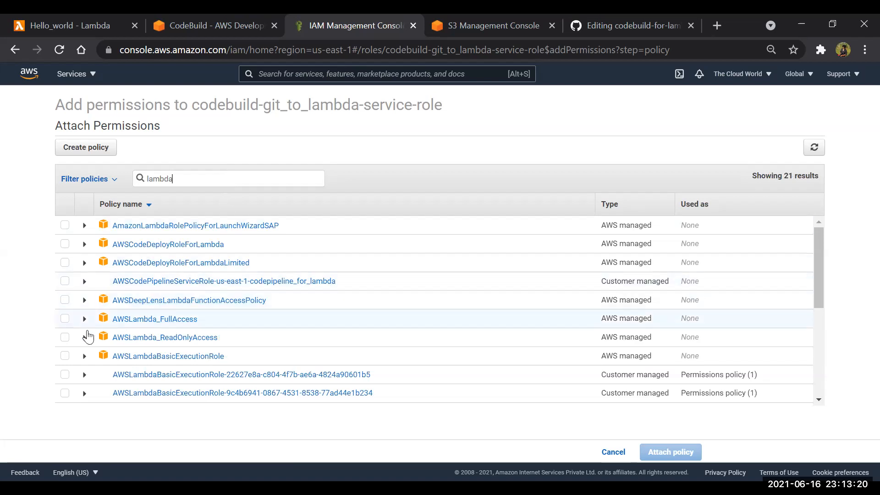
left_click(65, 319)
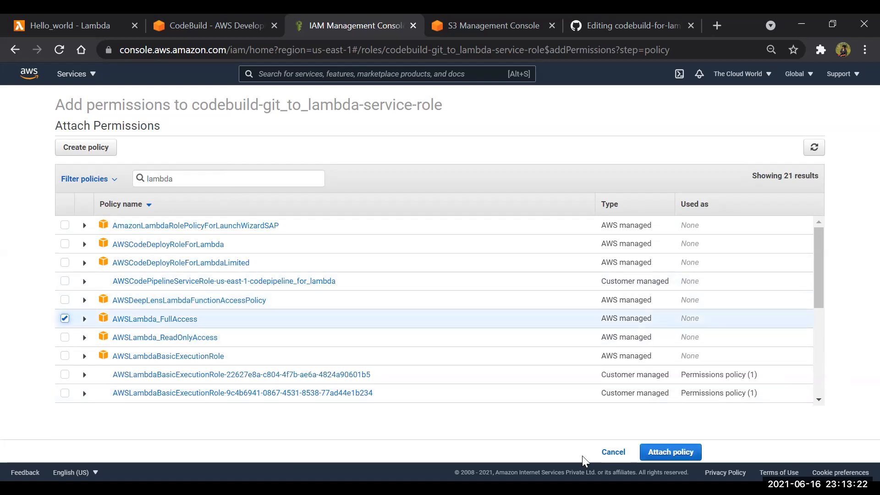
left_click(670, 461)
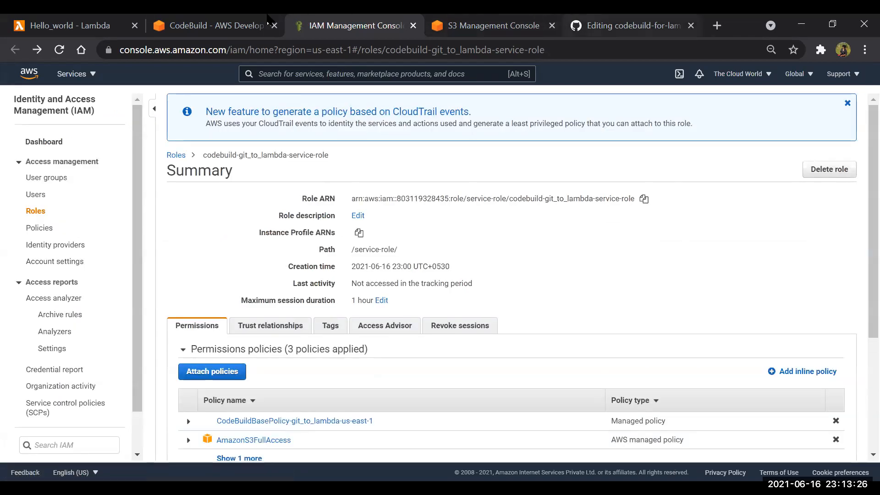
Return to the pipeline in CodePipeline and retry the Build stage with the role's new Lambda permissions.
left_click(201, 23)
scroll(130, 120, "up", 8)
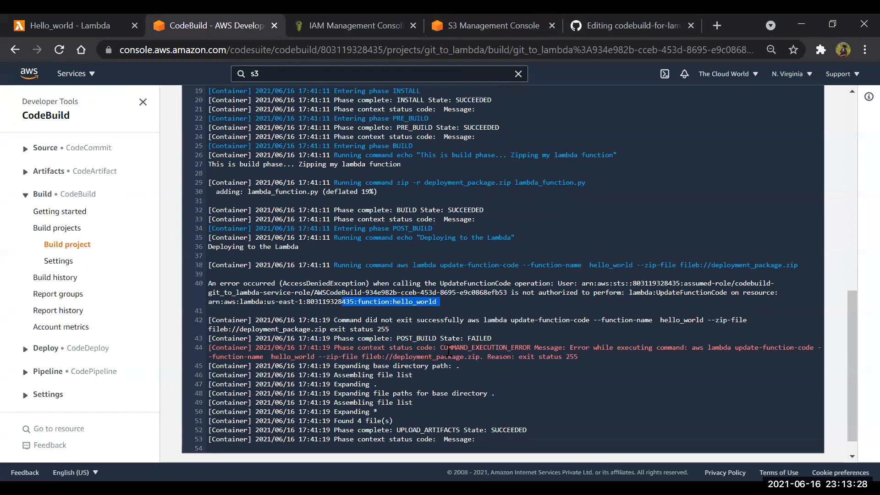
scroll(131, 120, "up", 3)
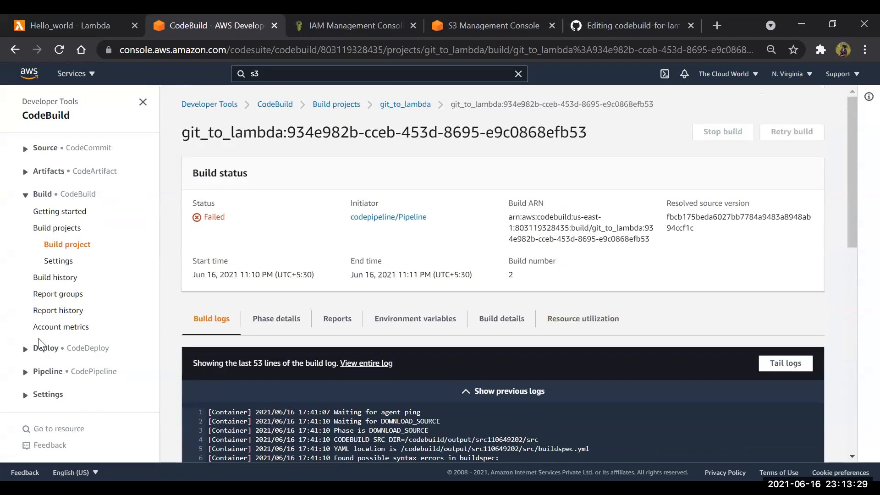
left_click(43, 372)
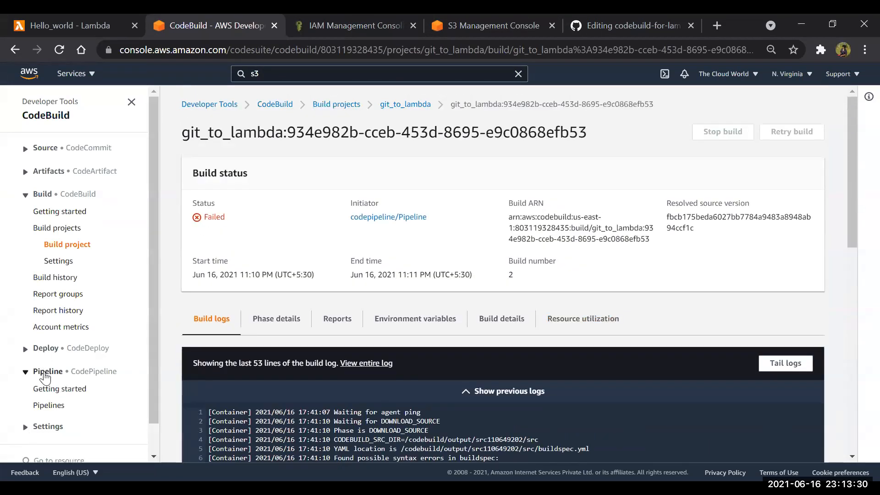
left_click(55, 406)
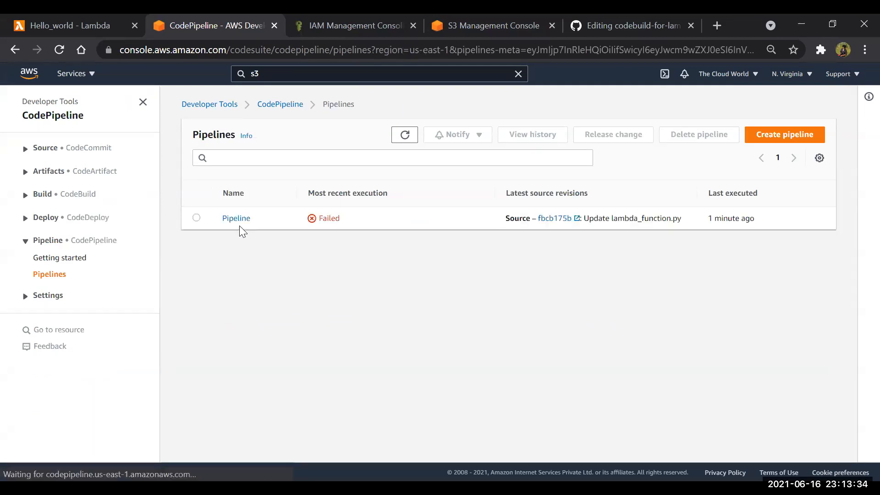
left_click(238, 221)
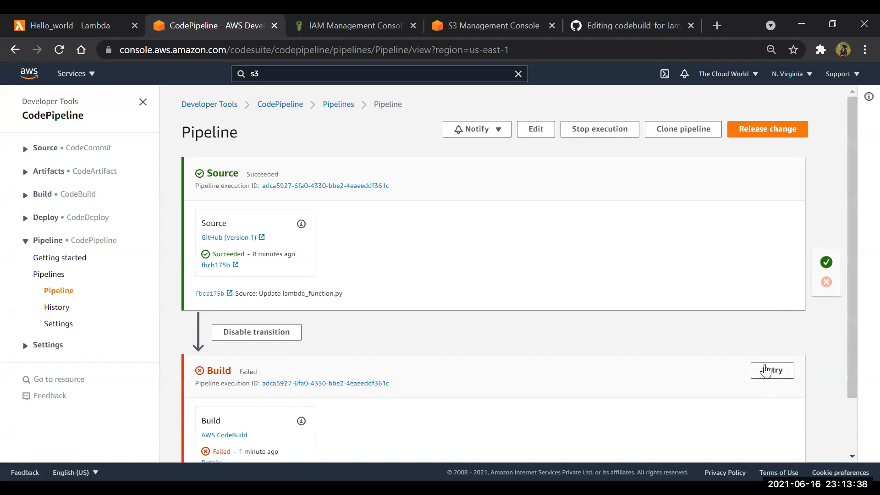
left_click(772, 371)
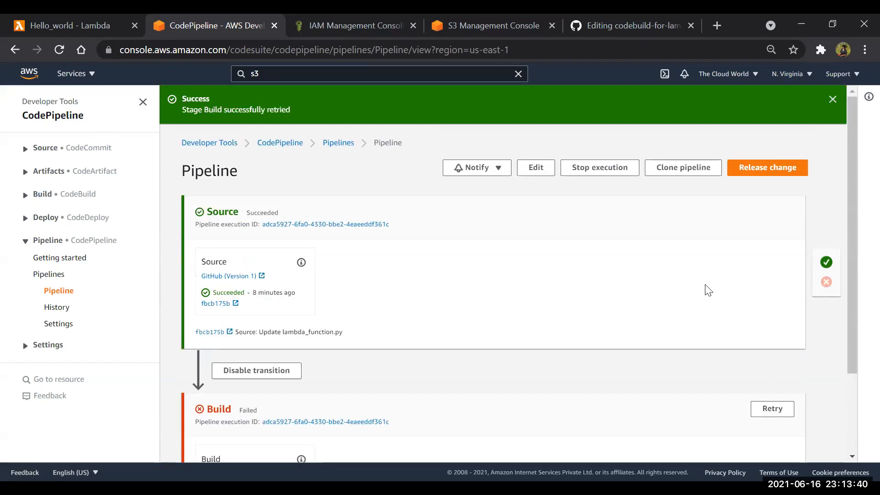
Open the CodeBuild execution details of the pipeline's failed Build action.
scroll(708, 289, "down", 1)
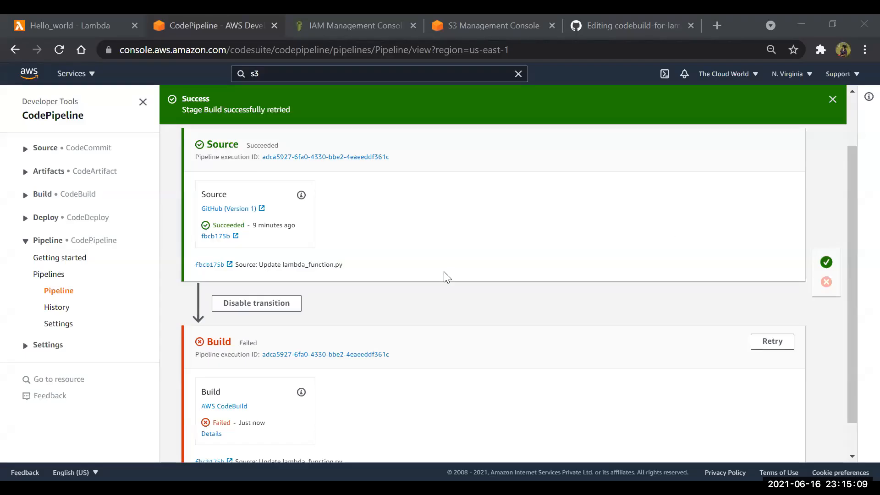
scroll(443, 276, "down", 1)
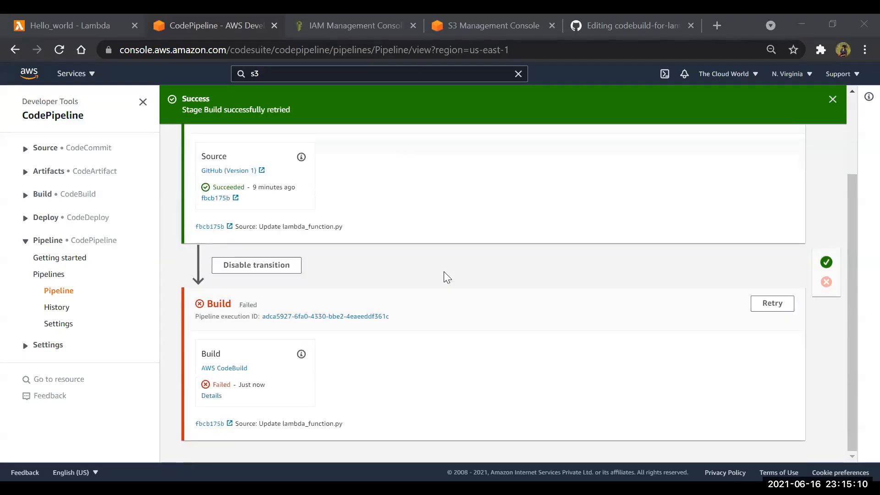
left_click(212, 397)
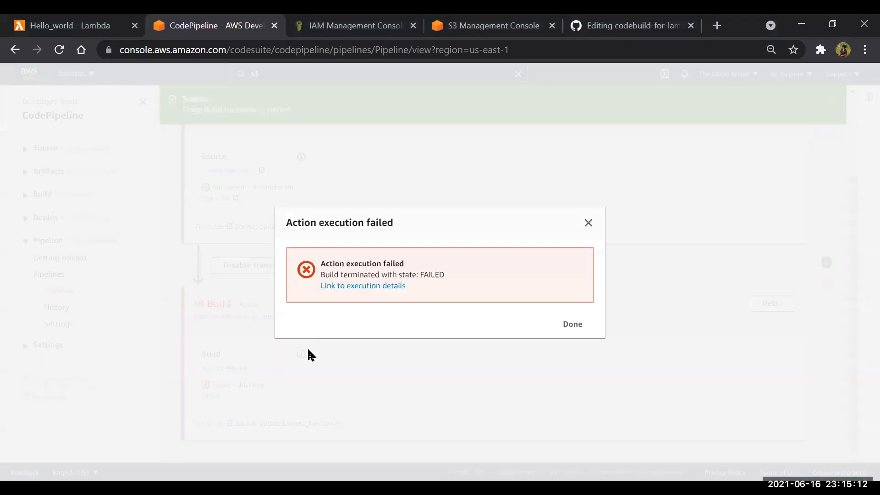
left_click(372, 291)
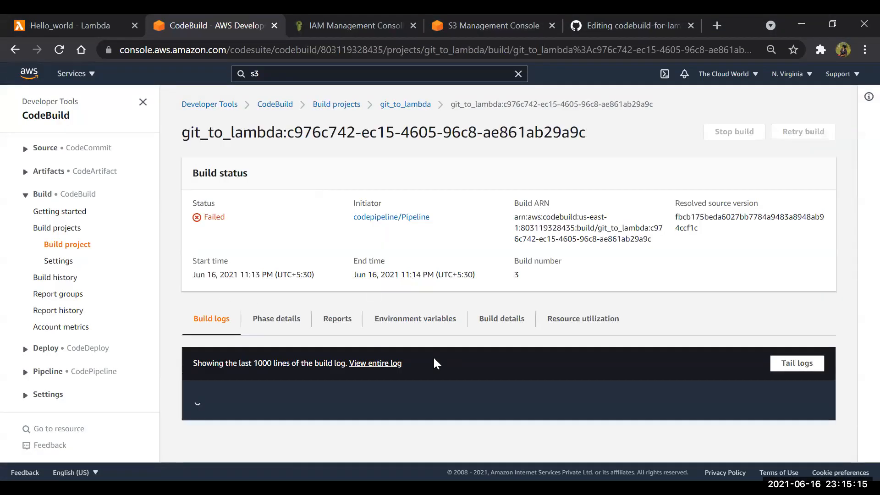
Examine the build log around the update-function-code command, its error and the Lambda function name it refers to.
scroll(433, 357, "down", 7)
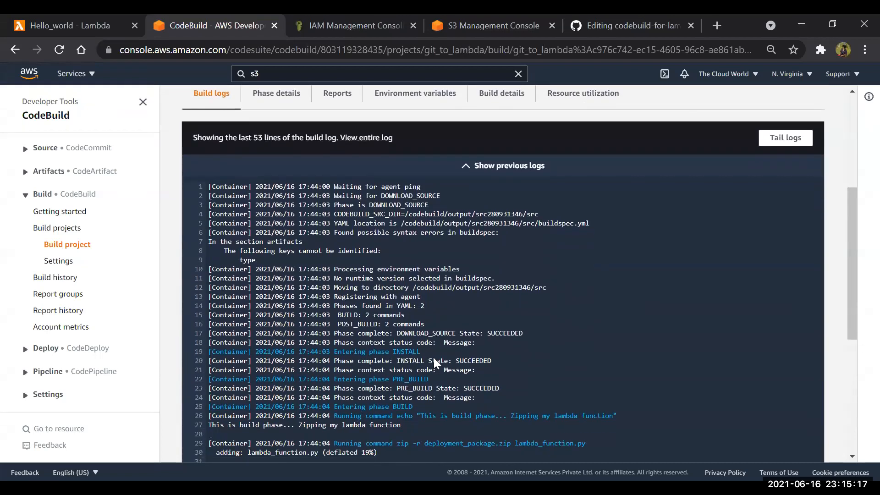
scroll(434, 357, "down", 4)
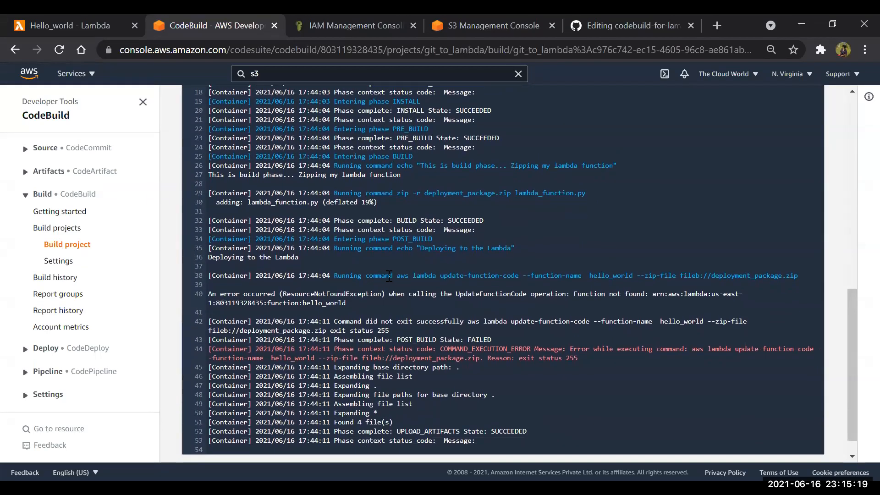
left_click_drag(388, 275, 706, 266)
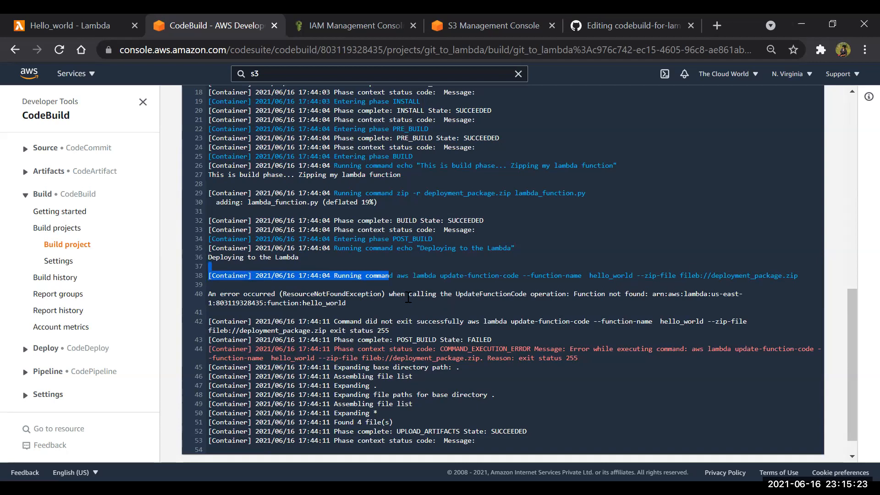
left_click_drag(259, 293, 686, 294)
left_click(630, 304)
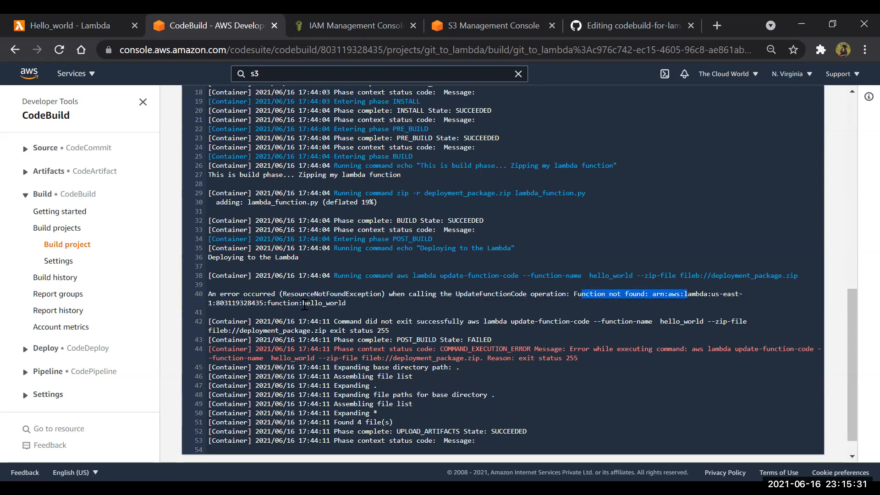
double_click(307, 304)
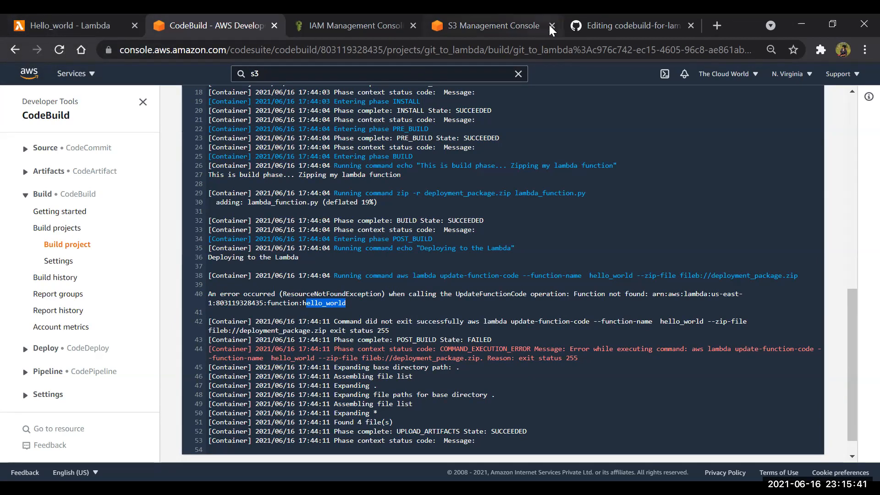
In GitHub, change the function name in buildspec.yml's update-function-code command to Hello_world and commit the change directly to the main branch.
left_click(614, 16)
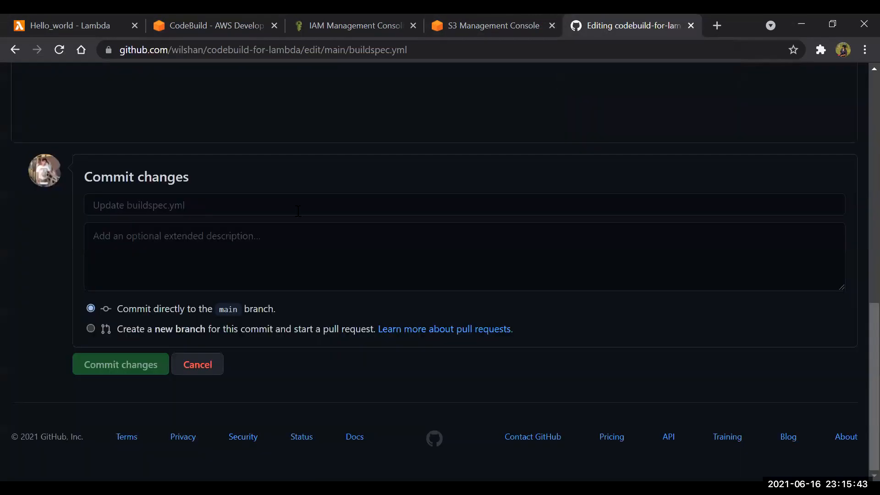
scroll(320, 207, "up", 10)
left_click(308, 194)
key("BackSpace")
type("H")
scroll(308, 196, "down", 10)
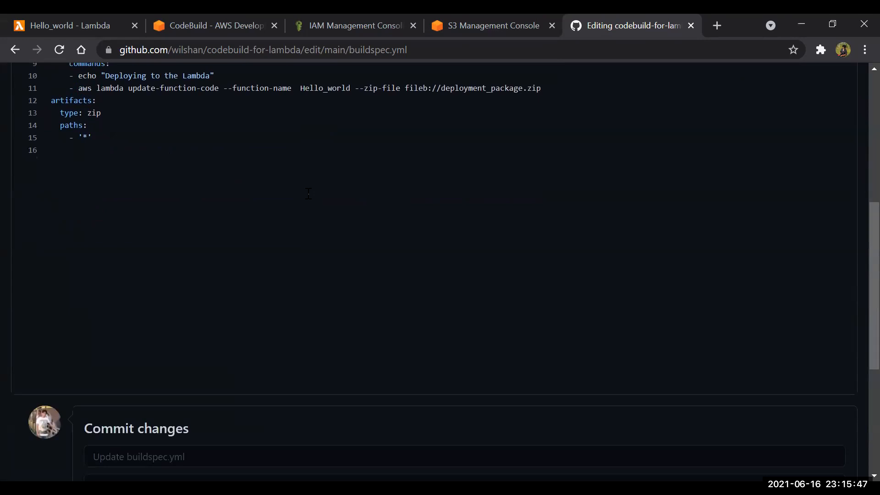
scroll(187, 224, "up", 10)
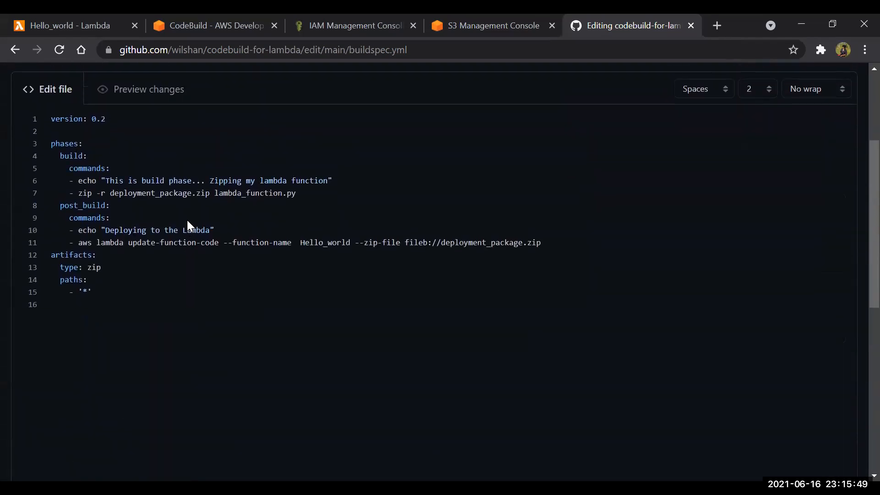
scroll(187, 223, "down", 8)
scroll(137, 413, "down", 2)
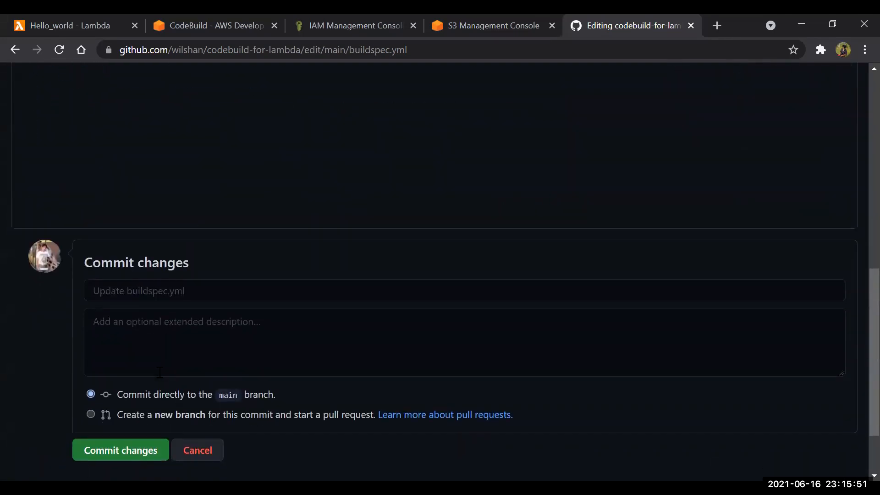
left_click(134, 411)
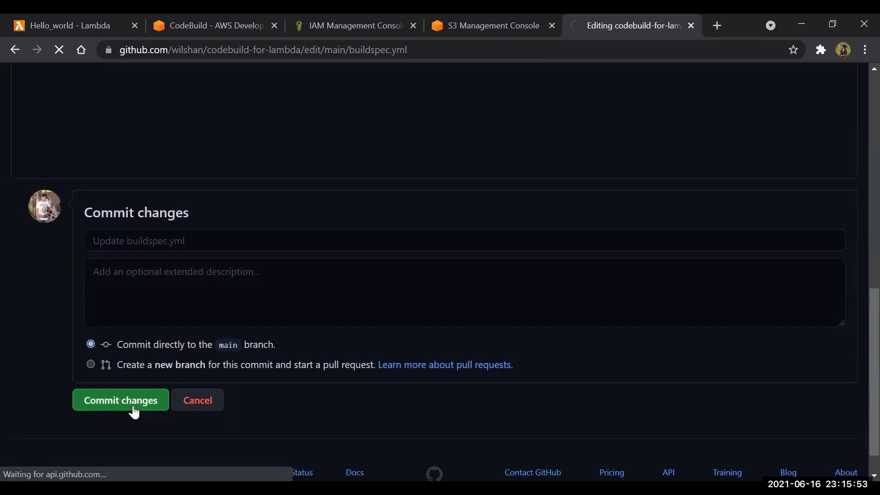
Return to Pipeline in CodePipeline and check the Source and Build stages of the run for the buildspec.yml commit.
left_click(206, 23)
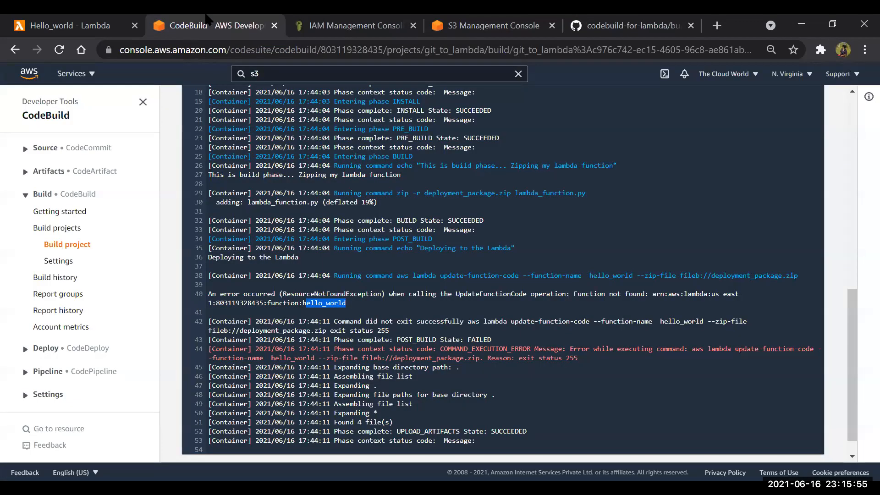
left_click(40, 371)
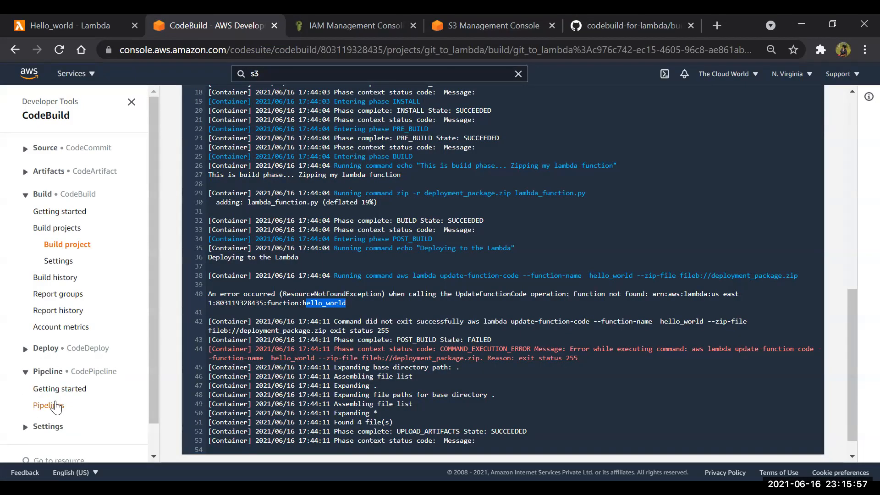
left_click(55, 406)
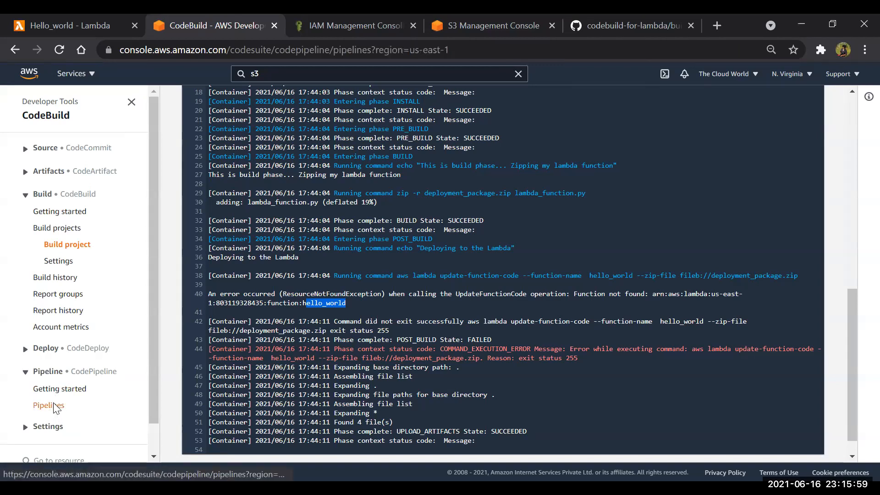
left_click(230, 218)
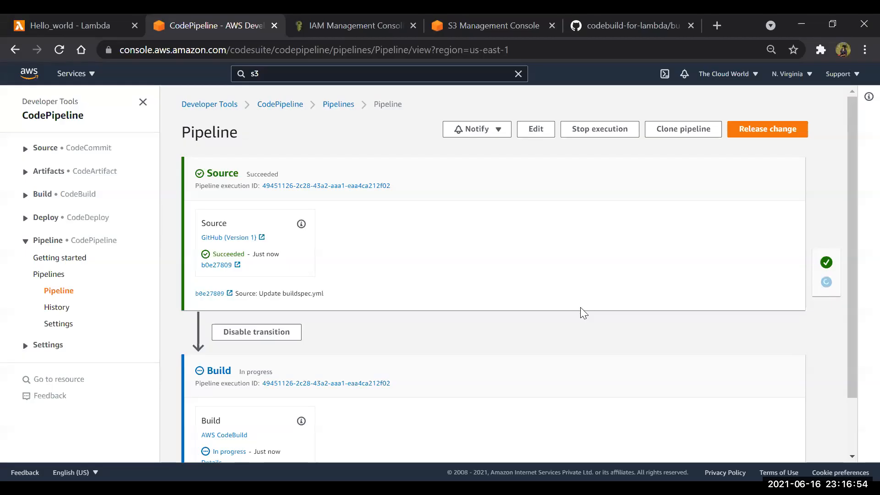
scroll(580, 308, "down", 1)
scroll(580, 308, "down", 1)
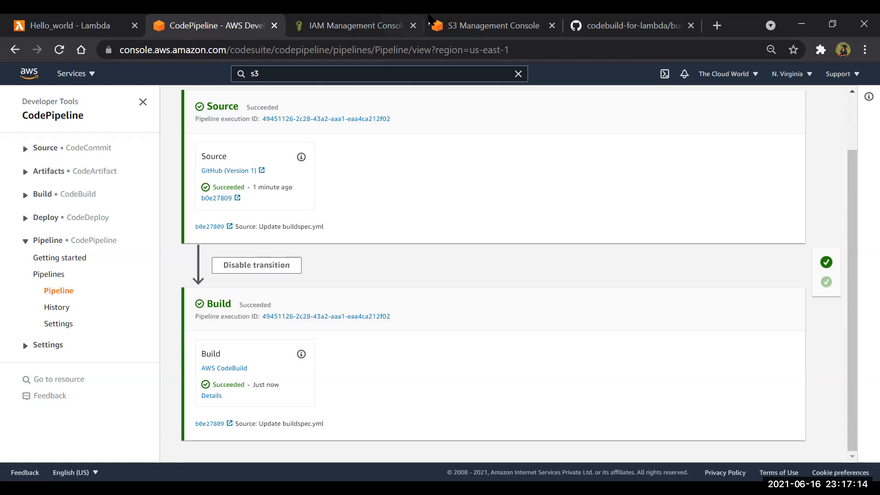
Reload the Hello_world function in the Lambda console and review its last-modified time and source code.
left_click(109, 23)
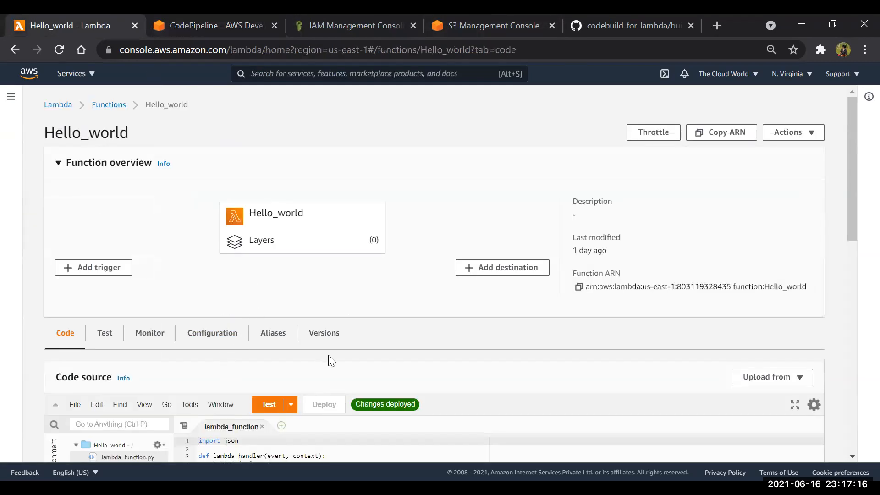
scroll(328, 360, "down", 1)
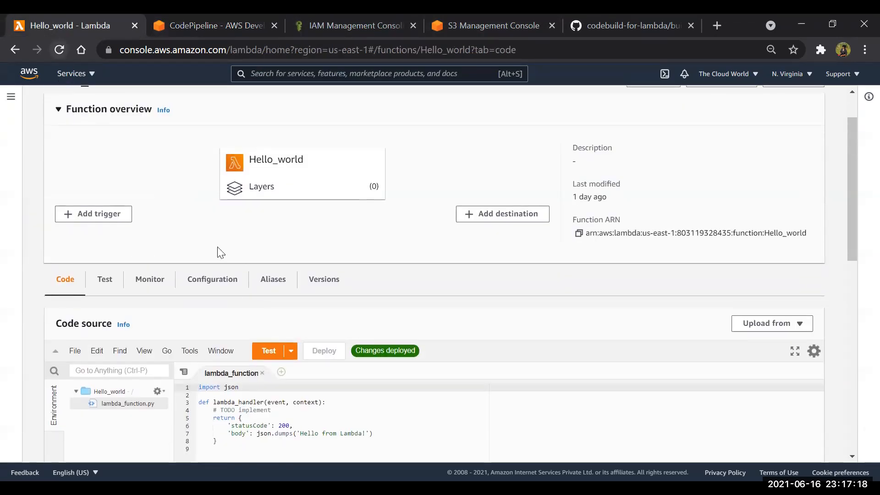
left_click(54, 46)
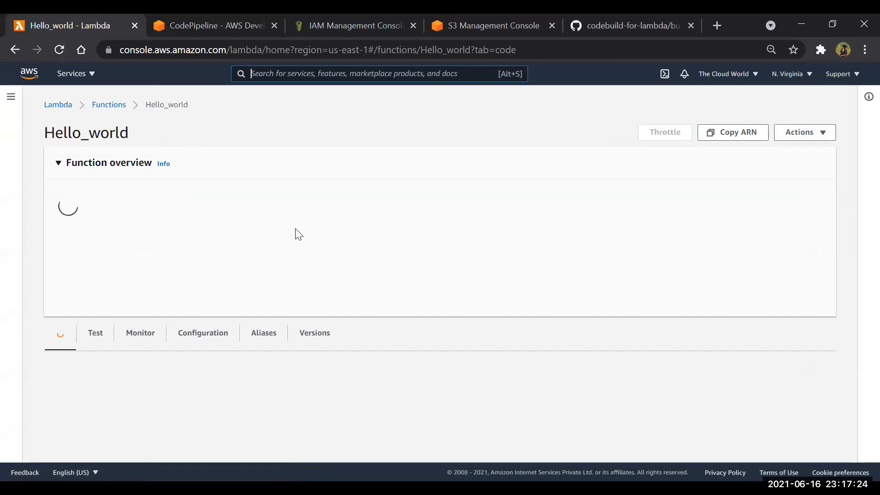
scroll(299, 234, "down", 3)
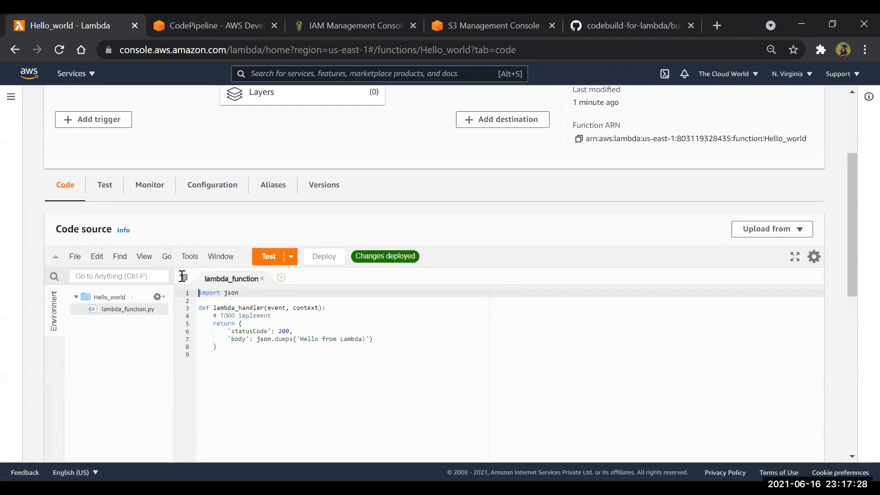
key("ctrl+a")
Open lambda_function.py in the codebuild-for-lambda repository on GitHub and compare it with the code in the Lambda console.
left_click(618, 18)
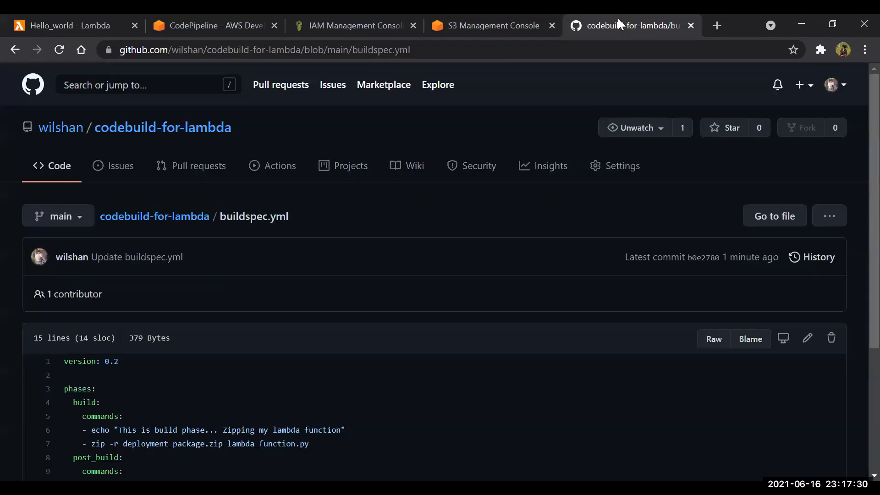
left_click(149, 217)
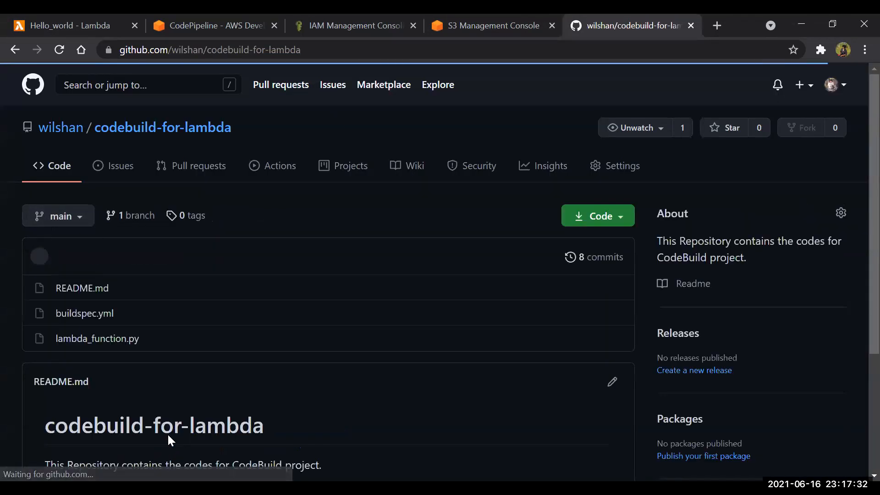
left_click(97, 341)
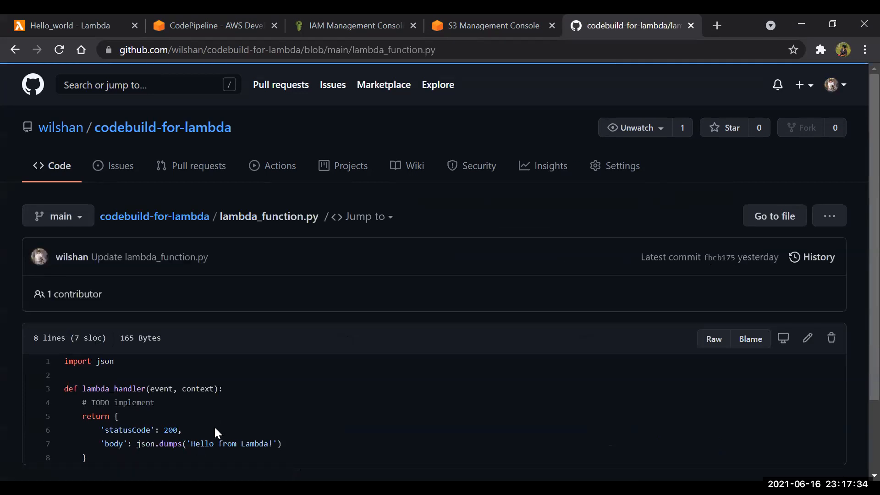
scroll(213, 426, "down", 1)
left_click(33, 20)
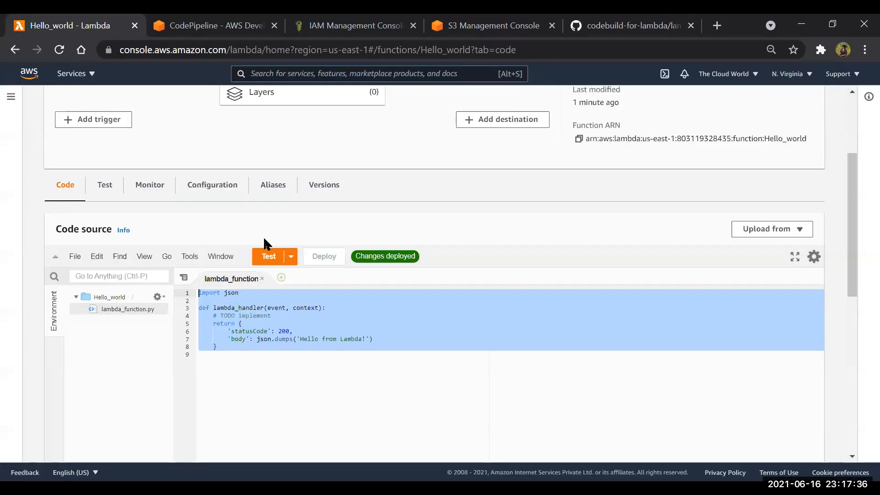
Add "....... (Modified v0.2" after "Hello from Lambda!" in GitHub's lambda_function.py and commit the change directly to the main branch.
left_click(582, 18)
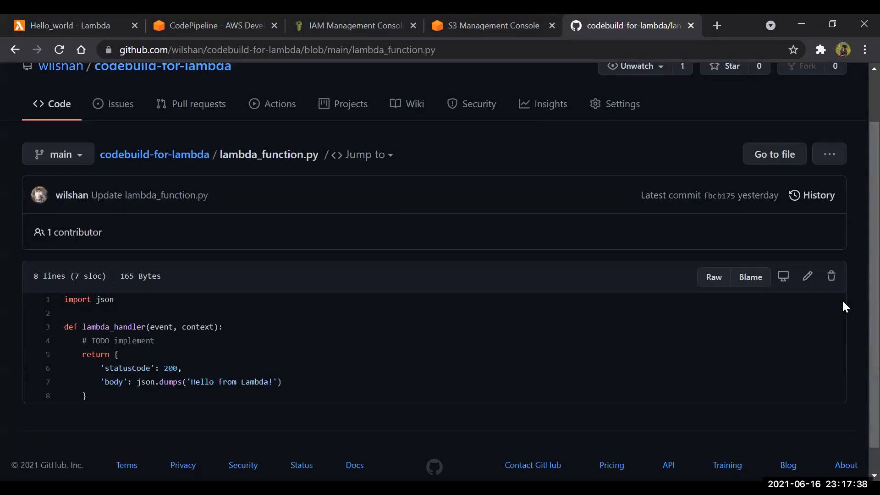
left_click(807, 275)
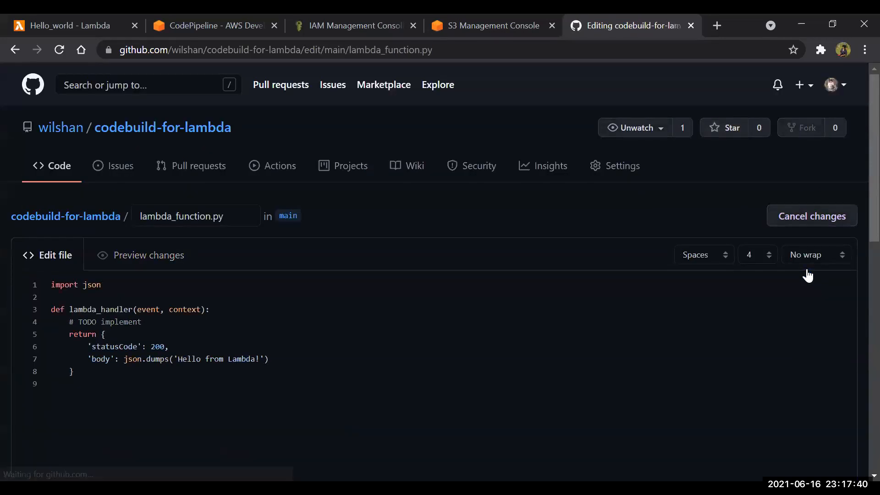
left_click(260, 361)
type("....... (Modified v0.2")
scroll(488, 387, "down", 10)
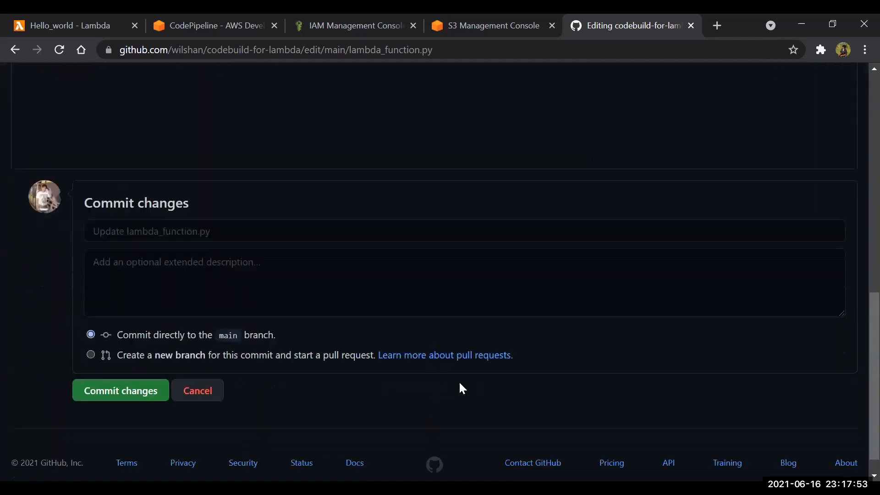
left_click(86, 389)
Check the pipeline run for the lambda_function.py commit in CodePipeline and review the reloaded Hello_world code and the functions list in Lambda.
left_click(211, 25)
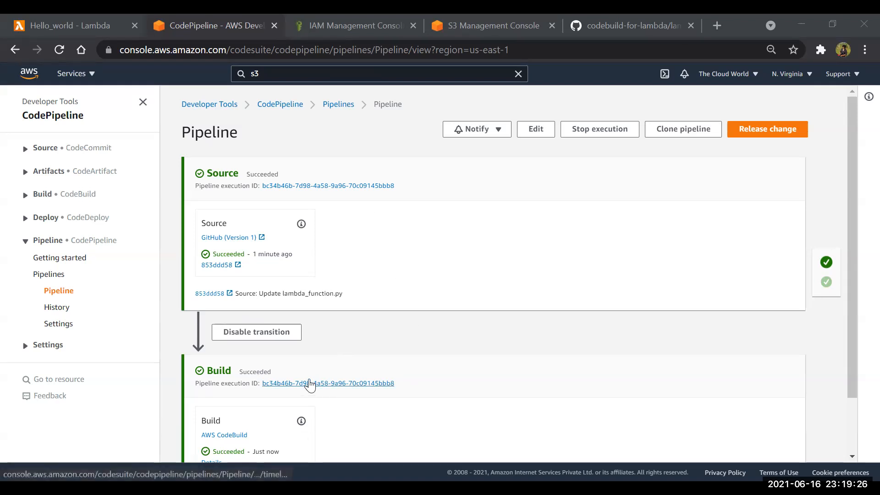
left_click(62, 15)
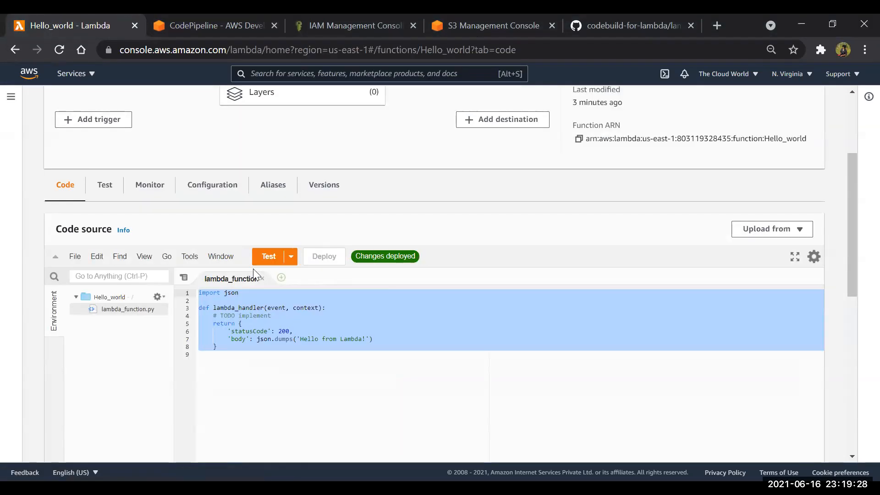
left_click(59, 51)
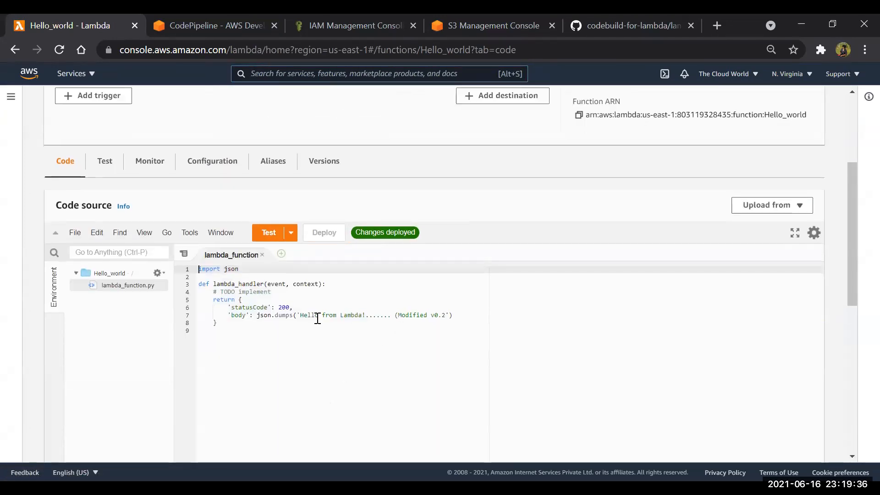
left_click_drag(299, 316, 481, 314)
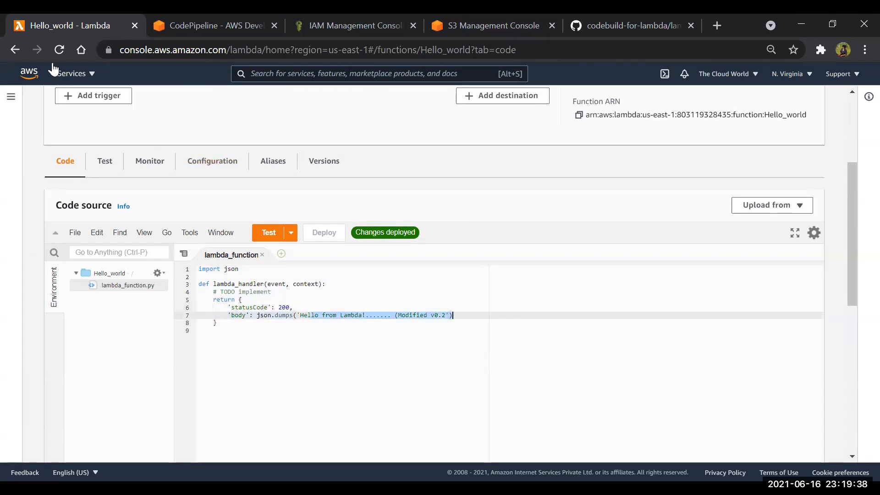
scroll(139, 181, "up", 4)
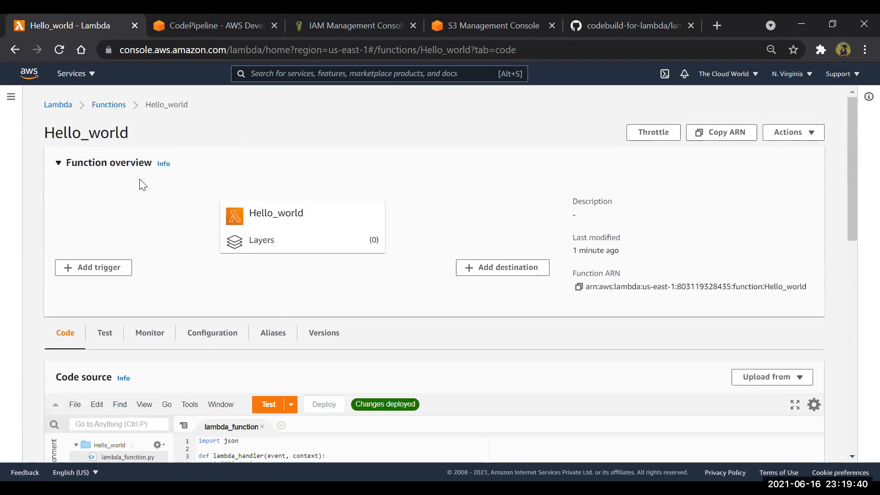
left_click(98, 105)
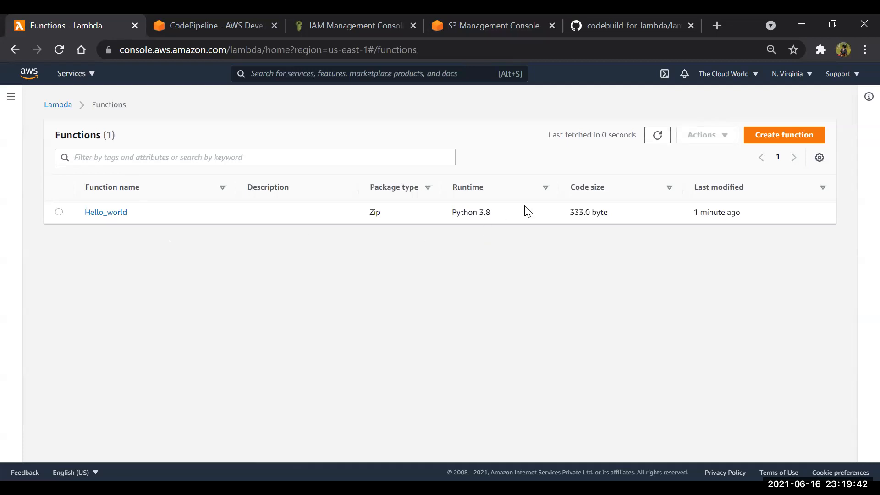